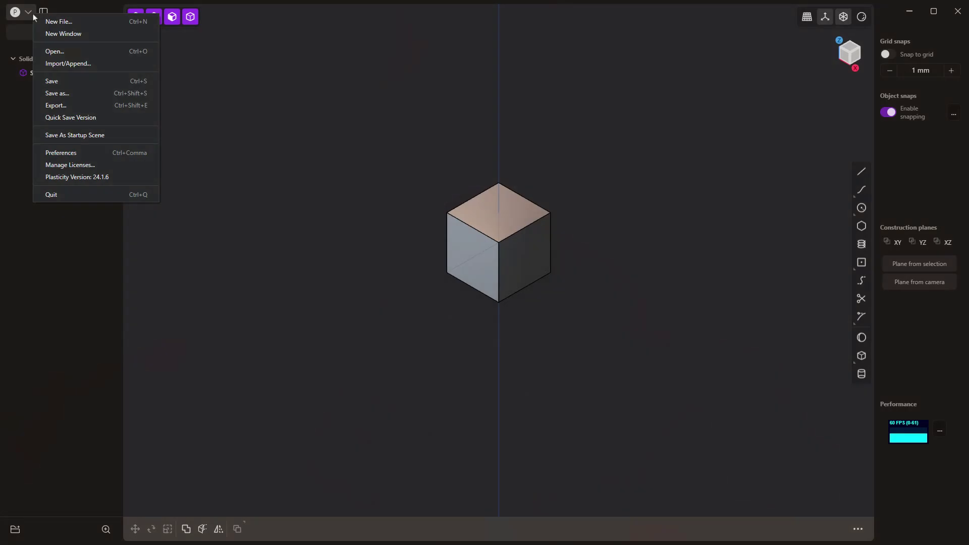
- Set the grid size to 10 in the preferences, keeping millimetre as the unit
click(51, 153)
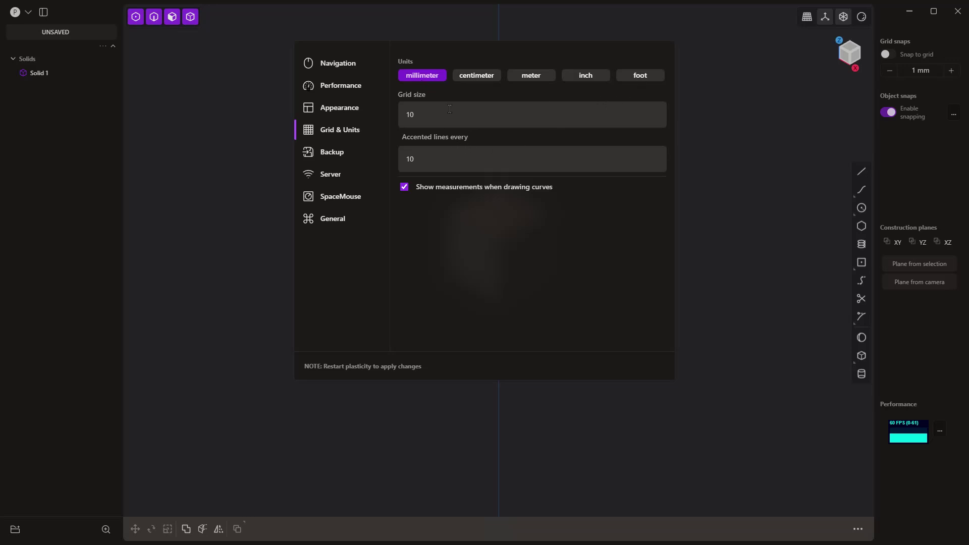
text(0)
click(722, 120)
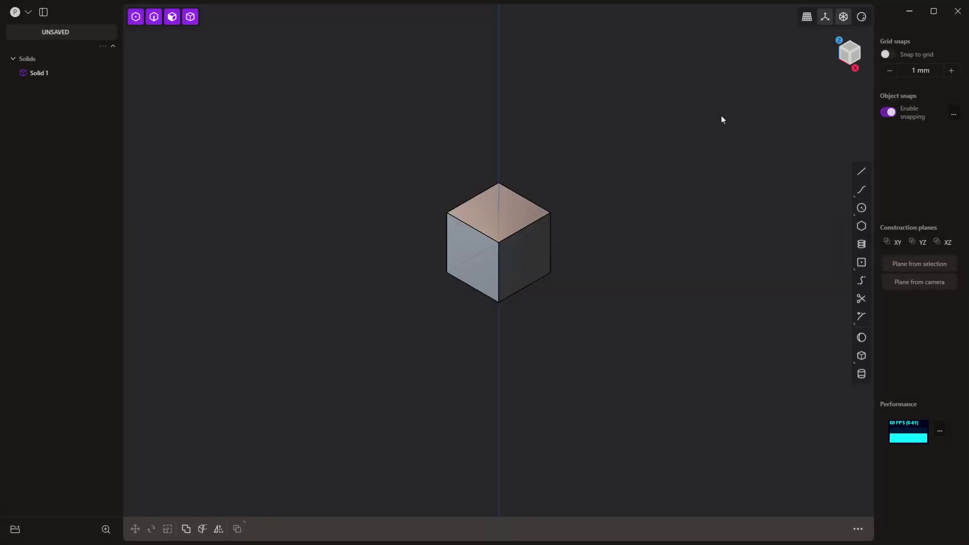
- Delete the default cube and switch to the top view
click(513, 213)
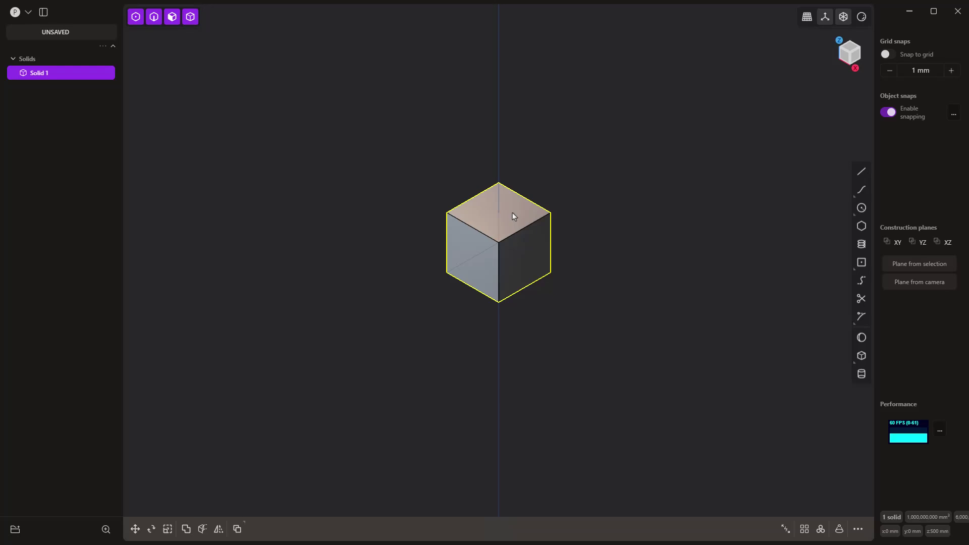
key(Delete)
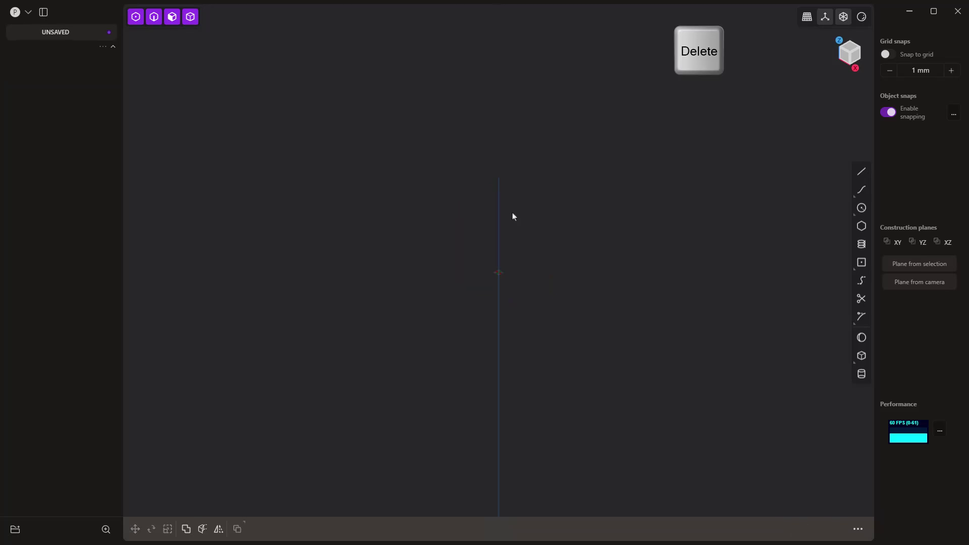
key(KP_7)
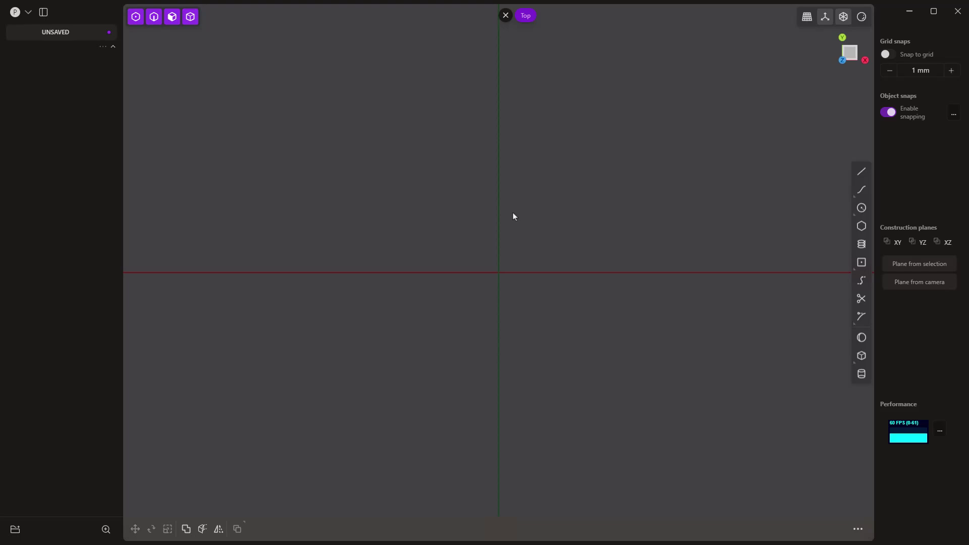
middle_drag(560, 237, 583, 256)
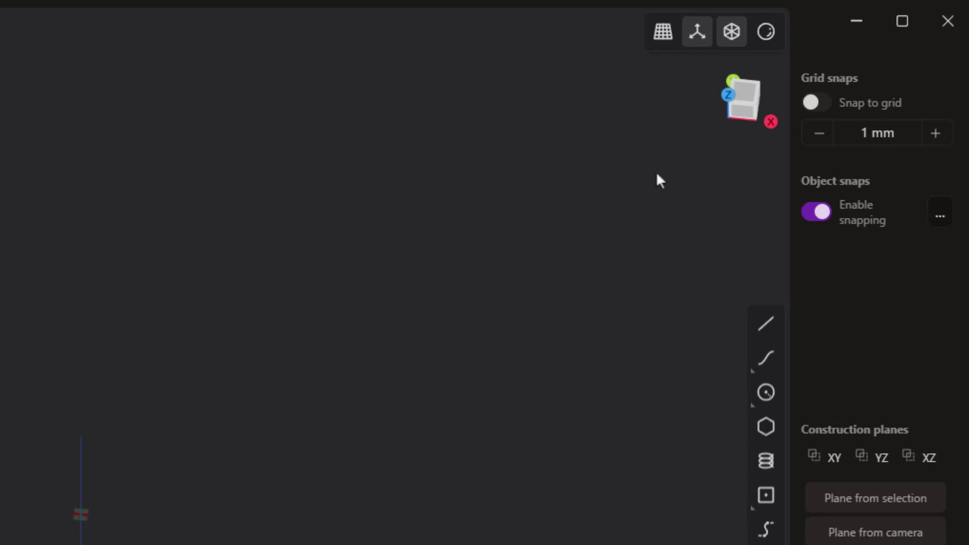
click(741, 96)
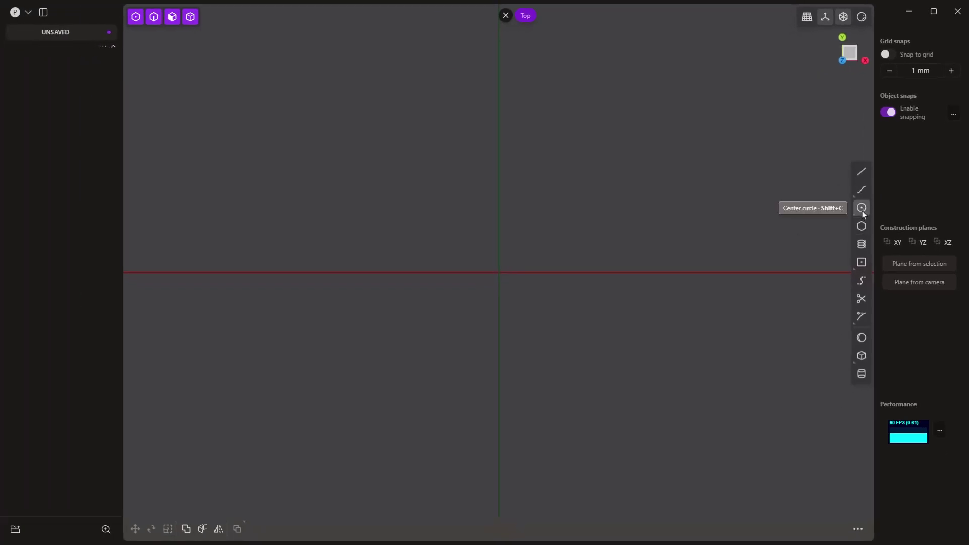
- Draw a circle with a 25 mm radius centred on the origin
click(861, 208)
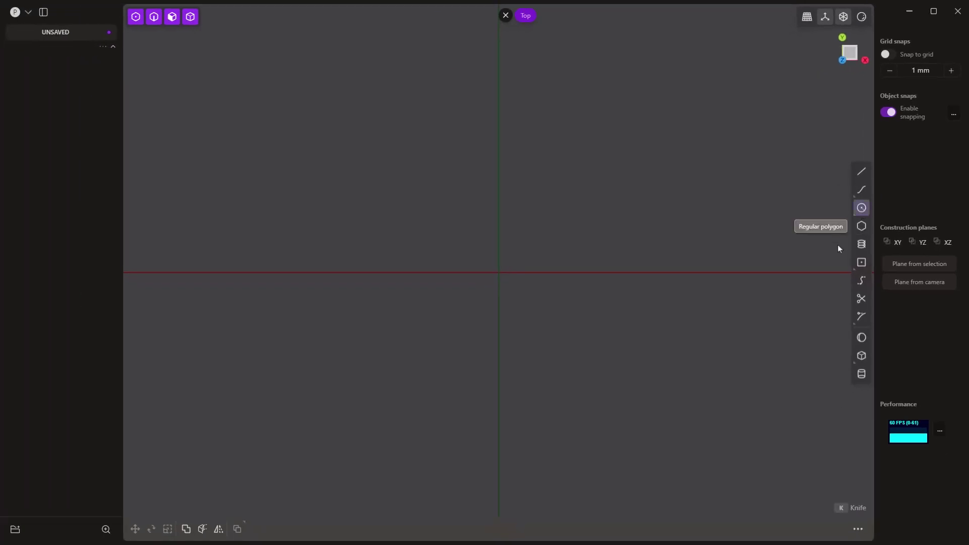
click(501, 276)
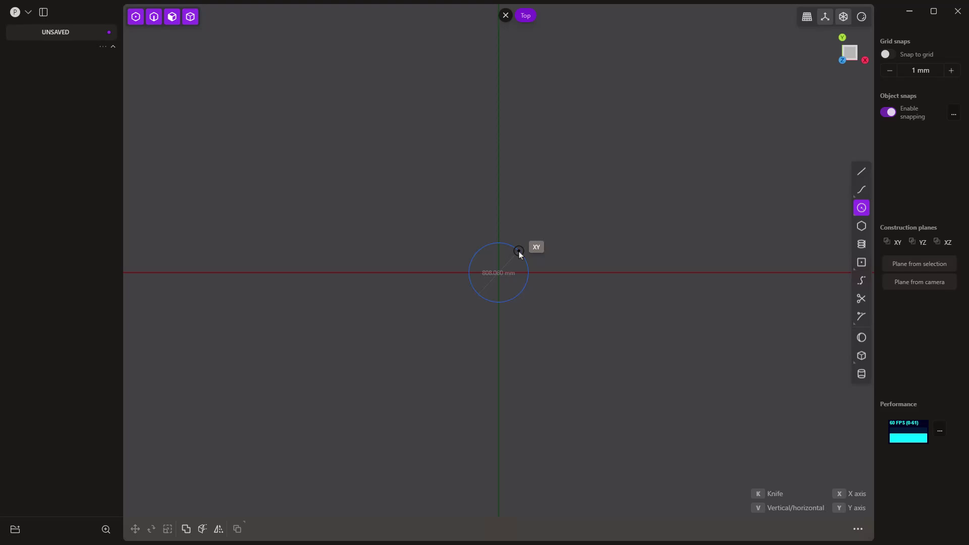
key(Tab)
text(25)
key(Return)
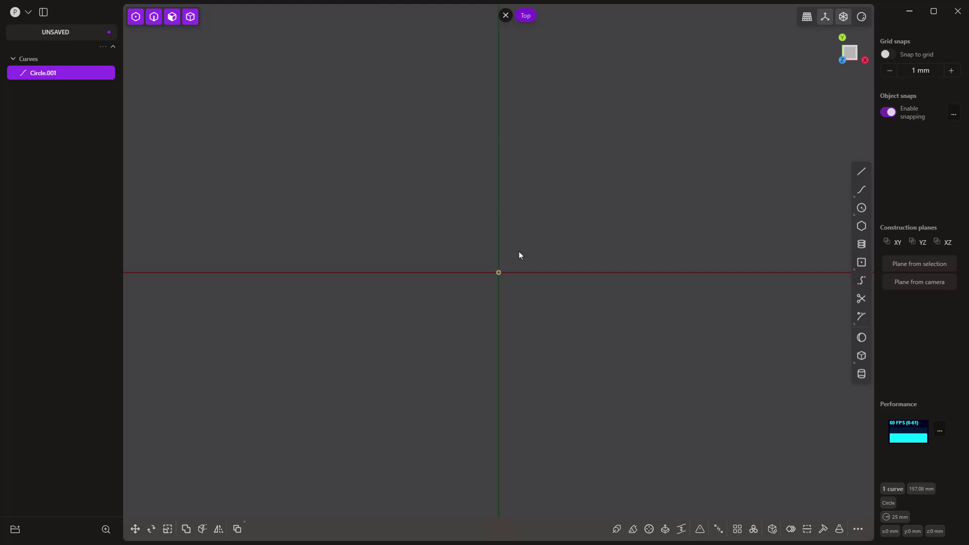
key(slash)
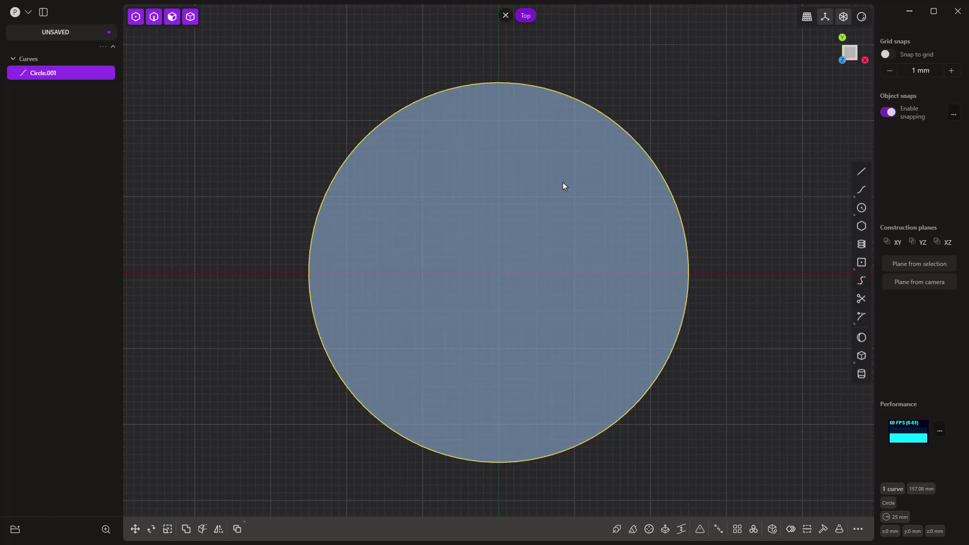
- Draw a second, concentric circle with a 52 mm diameter centred on the origin
click(861, 207)
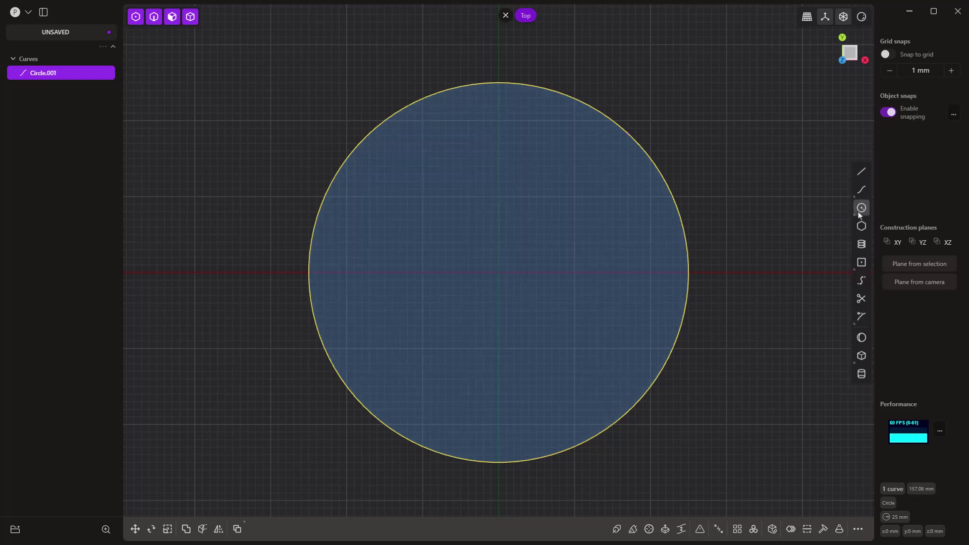
click(500, 272)
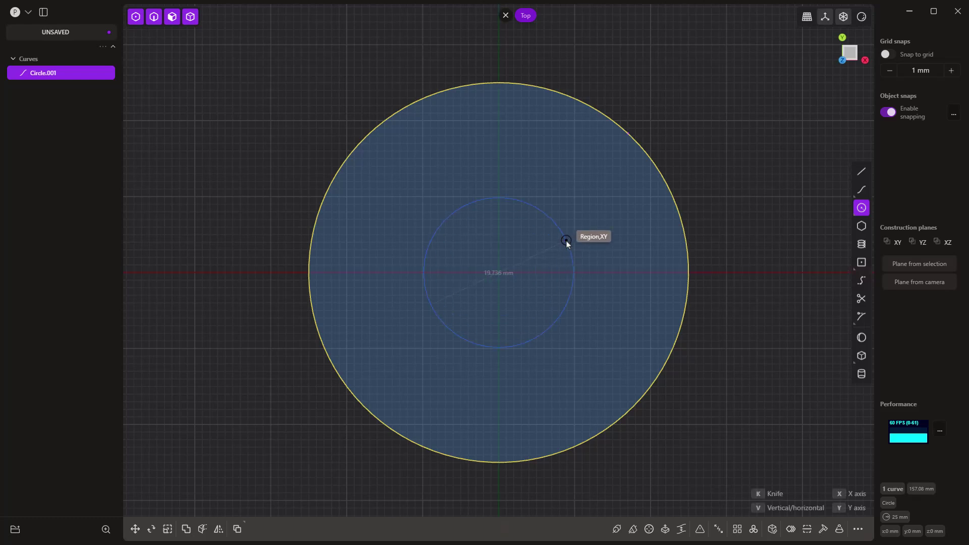
key(Tab)
text(52)
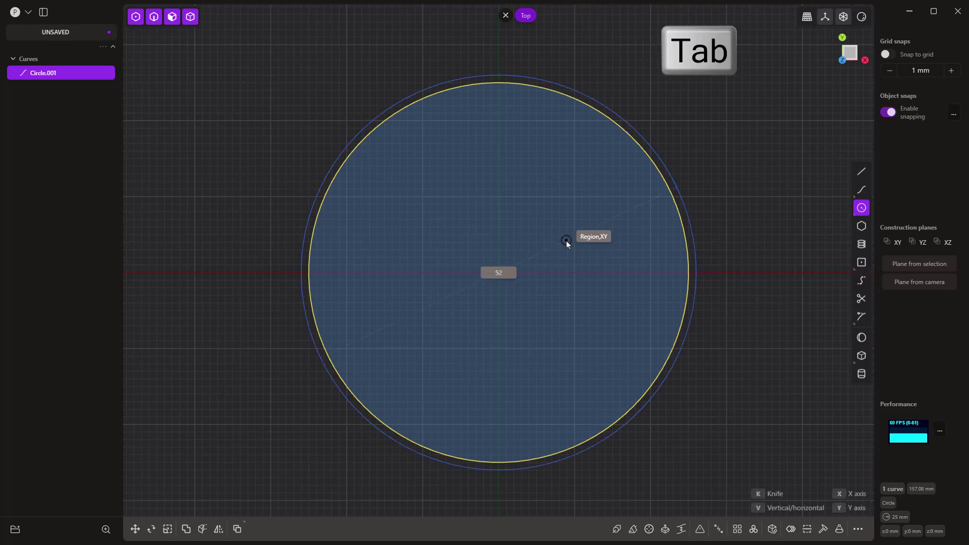
click(566, 242)
- Extrude the inner circle's region 20 mm upward into a solid cylinder
middle_drag(566, 245, 556, 286)
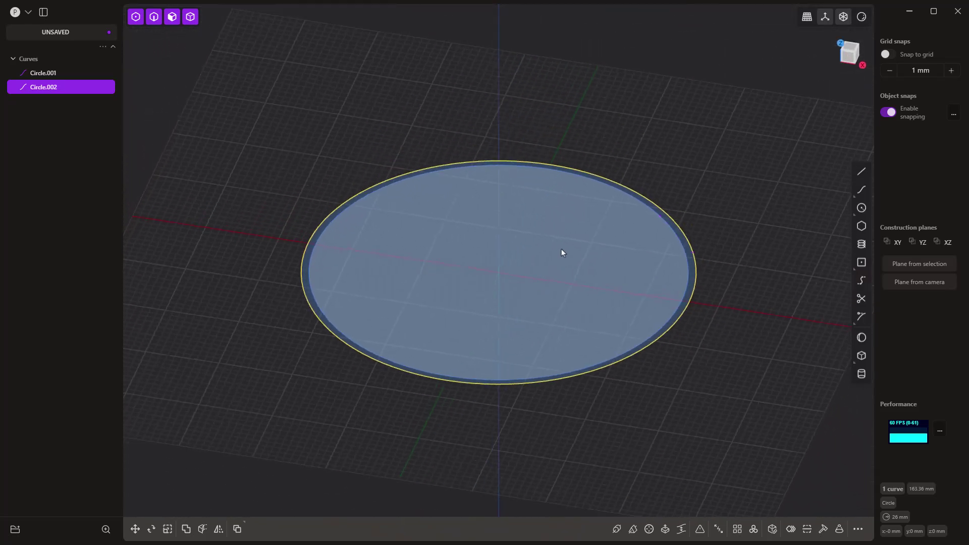
key(x)
drag(561, 210, 561, 126)
click(203, 423)
text(20)
key(Return)
key(Return)
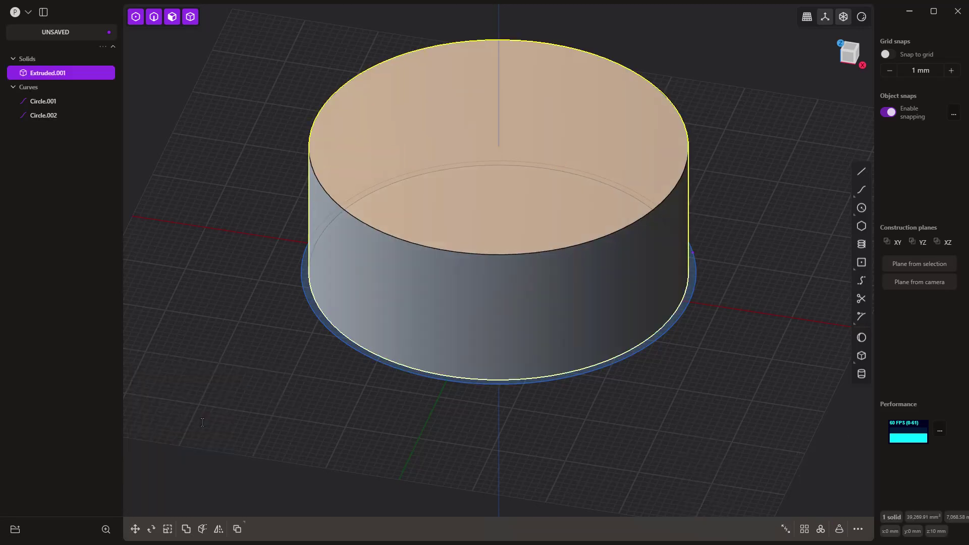
- Delete the inner circle curve and hide the outer circle curve
click(44, 104)
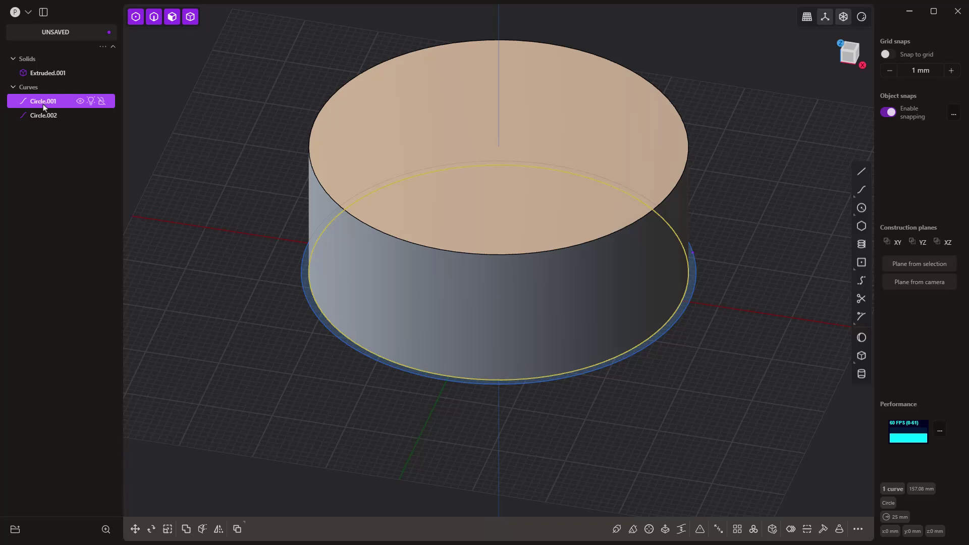
key(Delete)
click(81, 101)
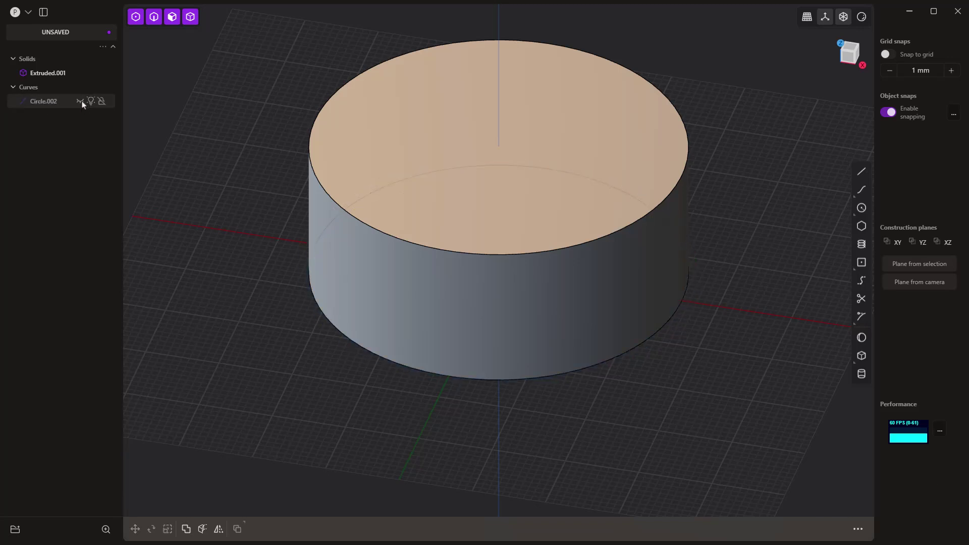
- Create a spiral from the cylinder's bottom centre to its top centre, with a 25 mm radius and 4 turns
middle_drag(519, 396, 515, 373)
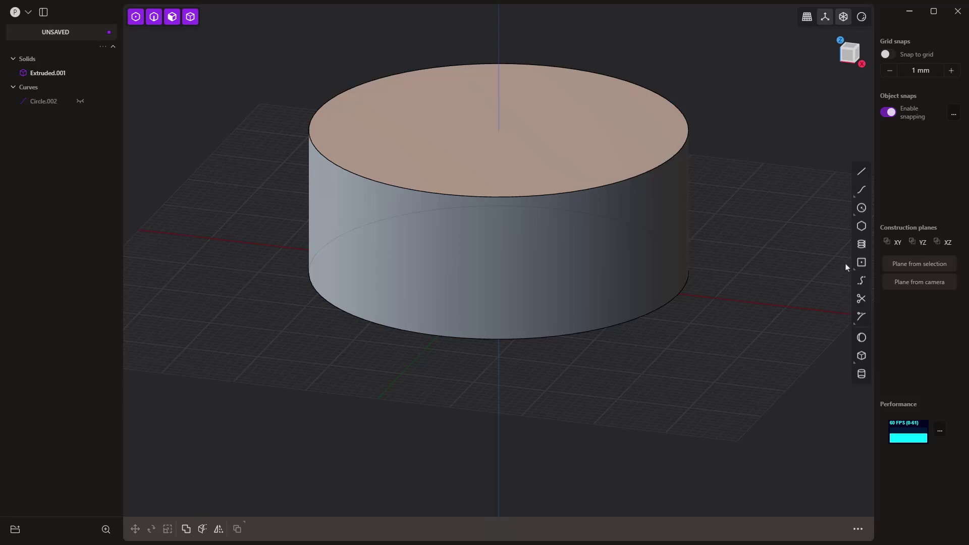
click(862, 246)
middle_drag(570, 353, 509, 279)
click(501, 274)
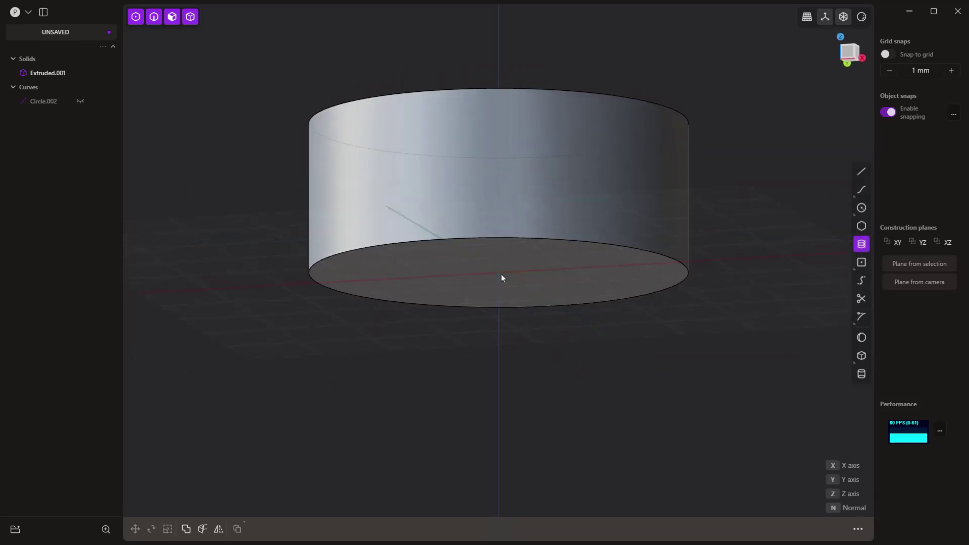
middle_drag(507, 185, 501, 229)
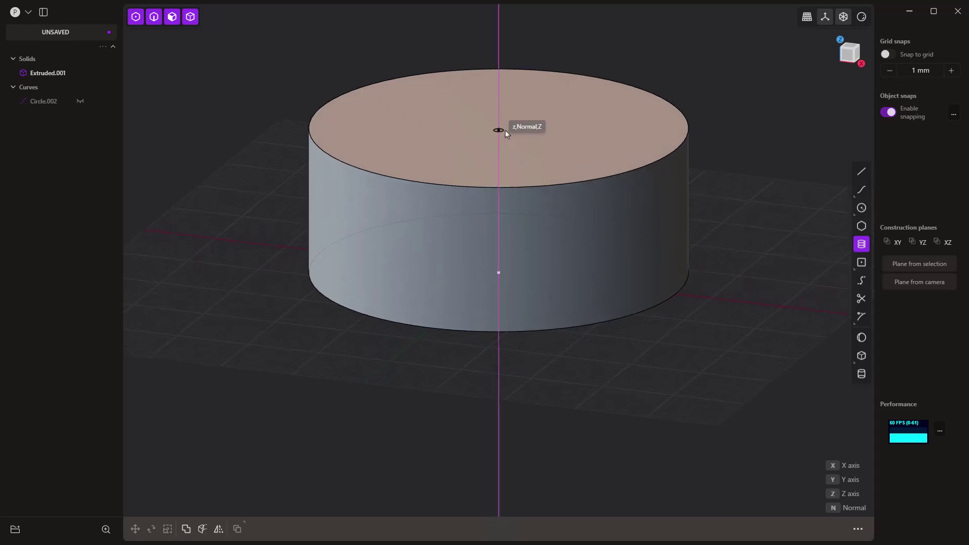
click(501, 129)
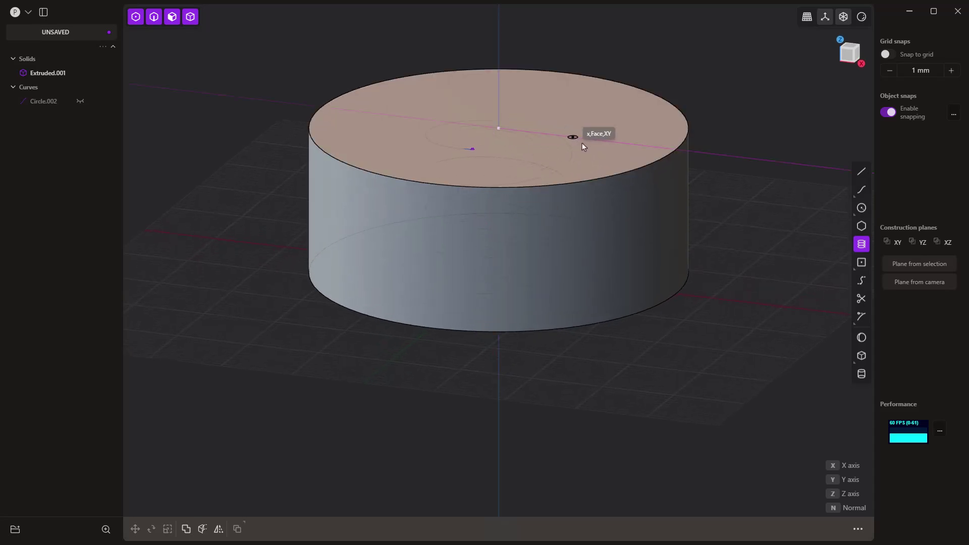
click(678, 150)
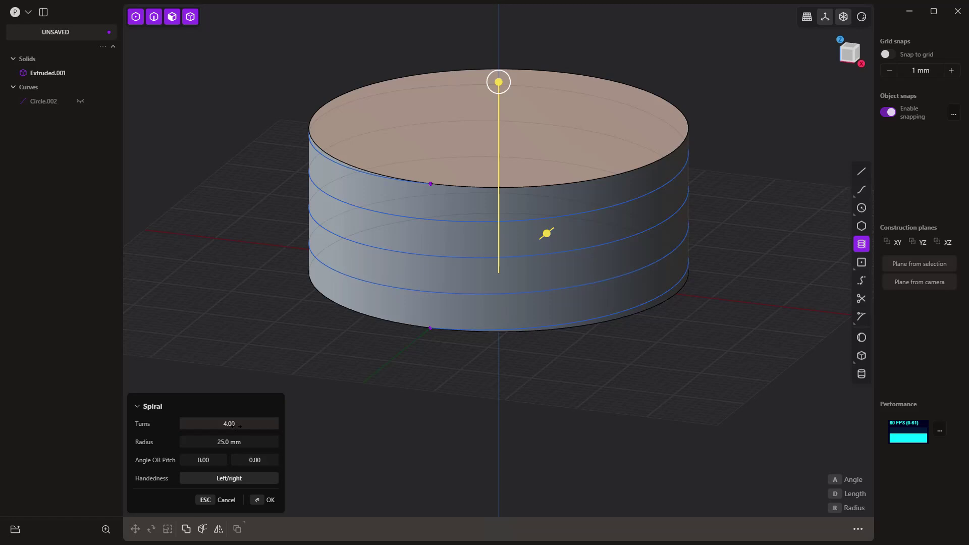
key(Return)
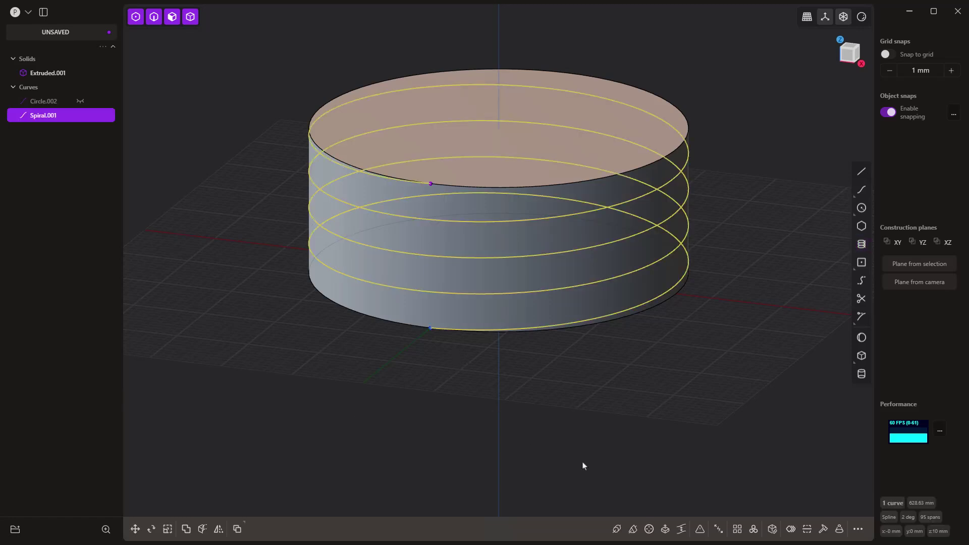
- Start a pipe along the spiral with a section size of 4 mm
click(616, 528)
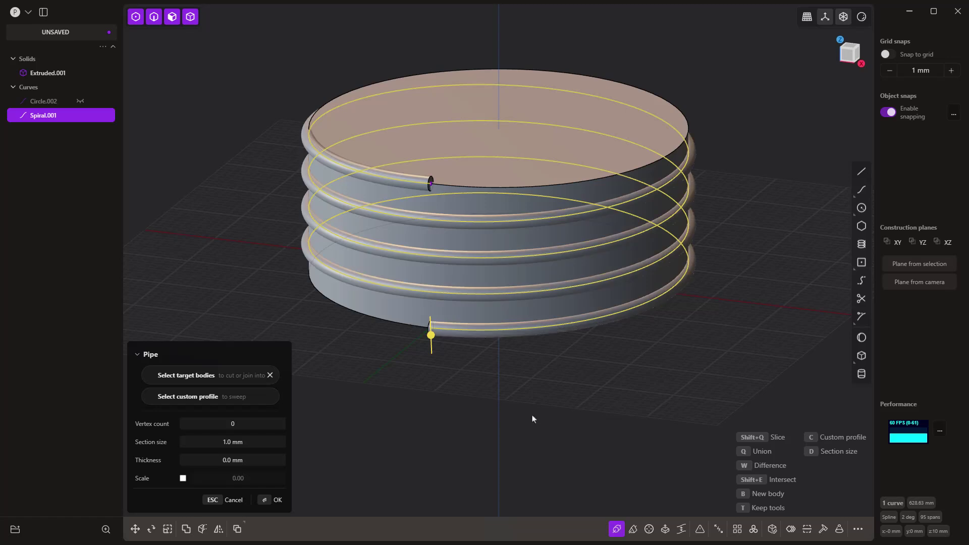
click(254, 441)
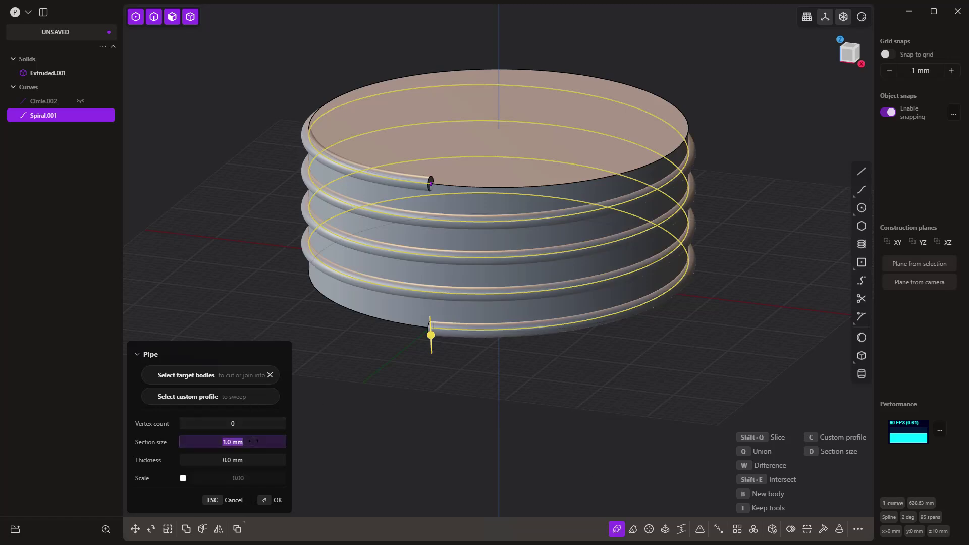
text(4)
key(Return)
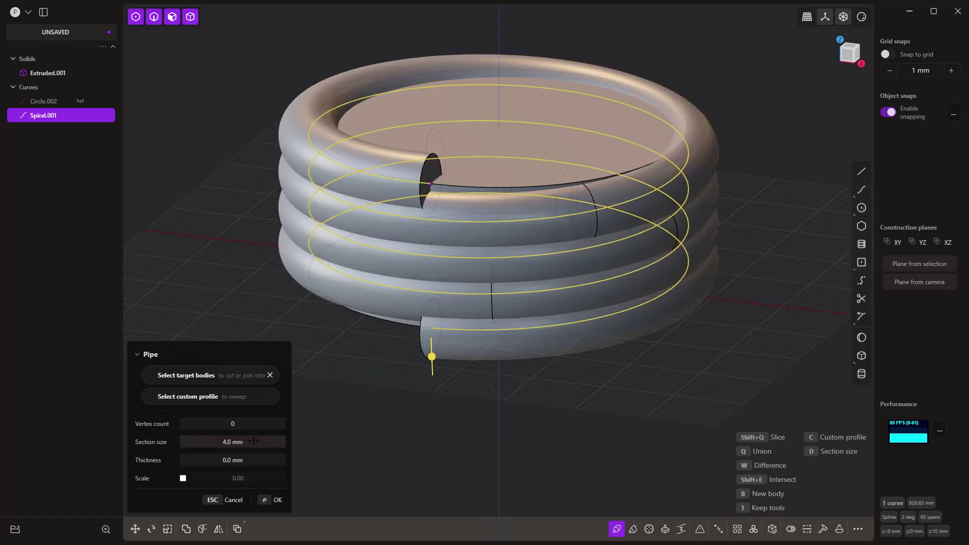
- Try pipe section sizes of 2 mm and 1.5 mm
click(239, 443)
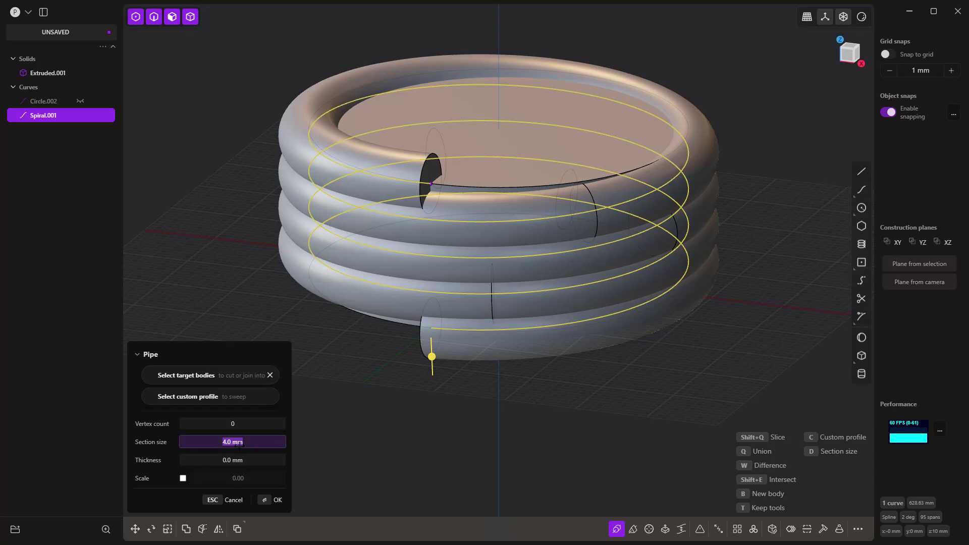
text(2)
key(Return)
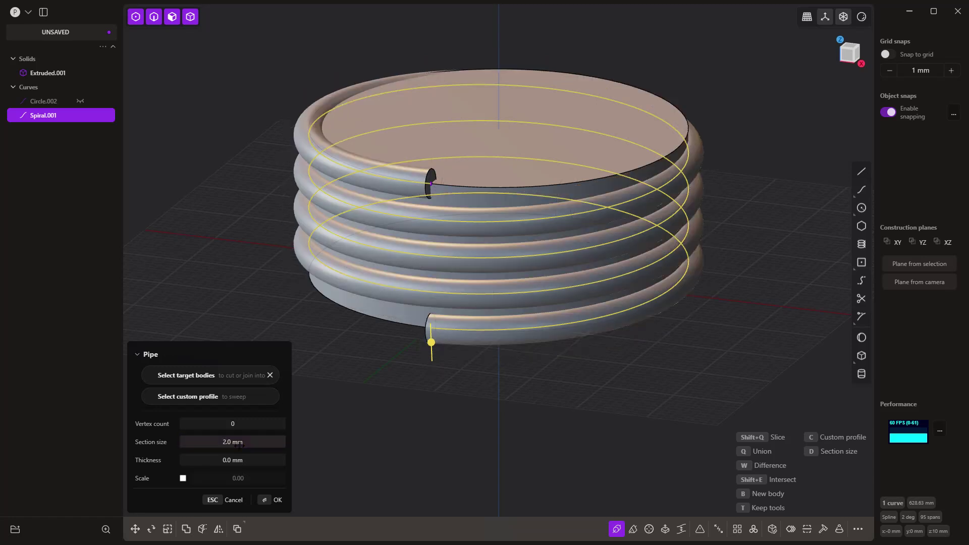
click(239, 442)
text(1.5)
key(Return)
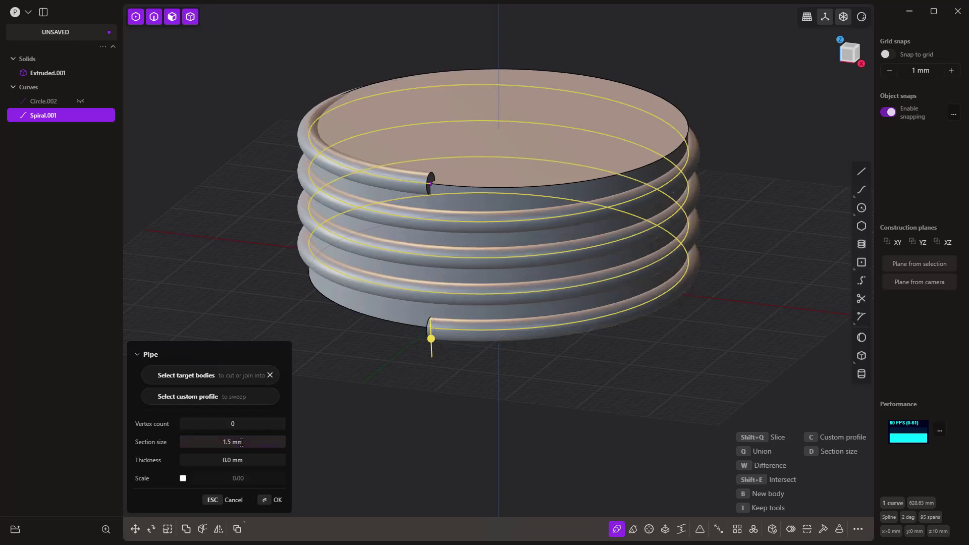
- Set the pipe's section size to 2 mm and create it as a separate solid
click(241, 443)
text(2)
key(Return)
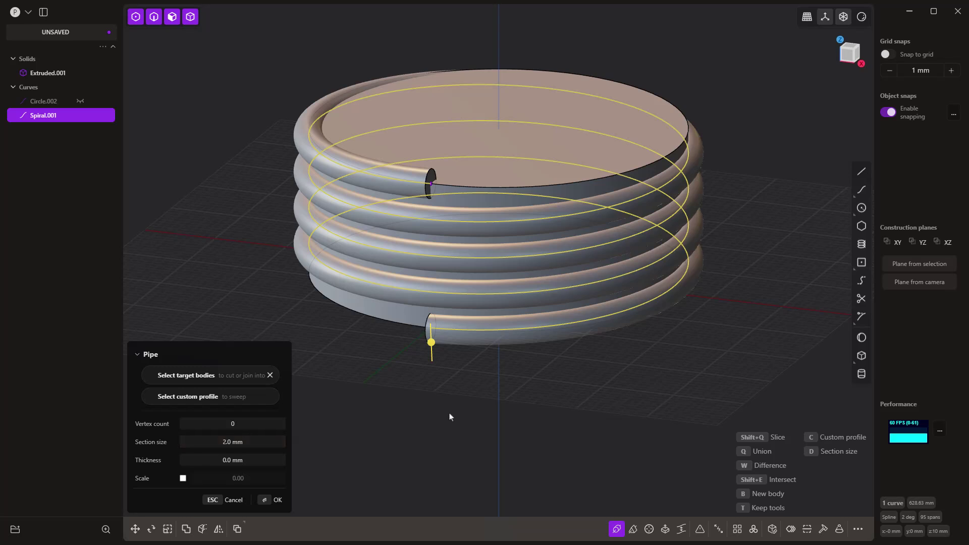
key(Return)
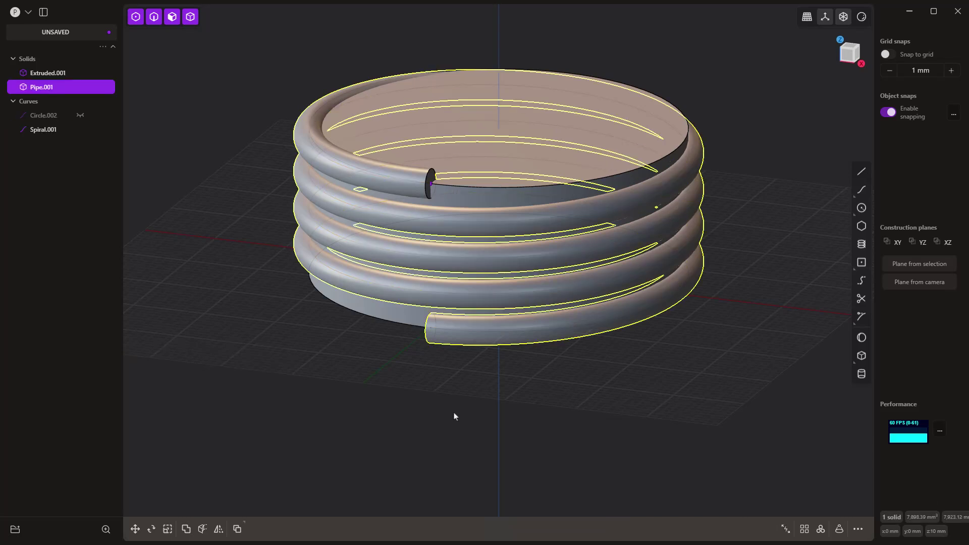
- Hide the pipe solid so that the cylinder and spiral curve are exposed
click(471, 403)
middle_drag(471, 404, 519, 387)
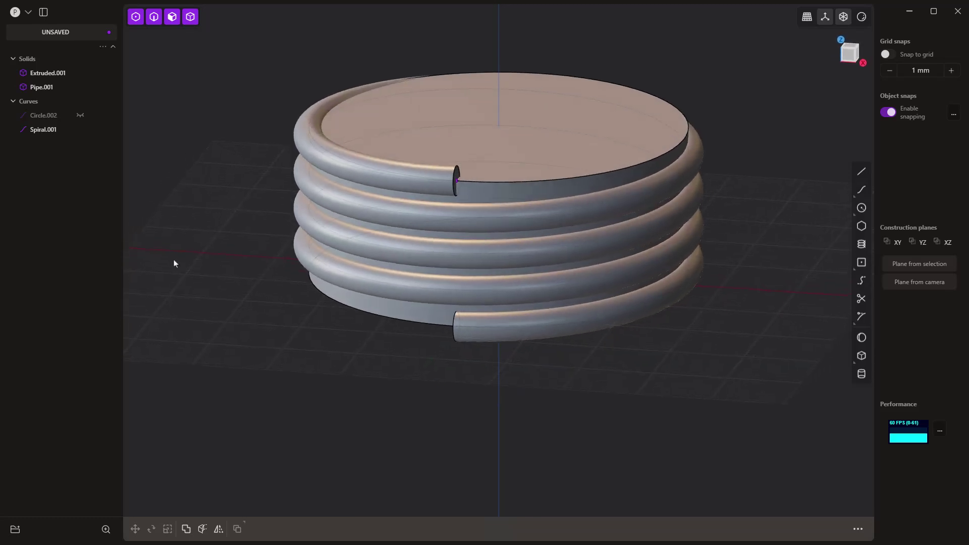
click(80, 87)
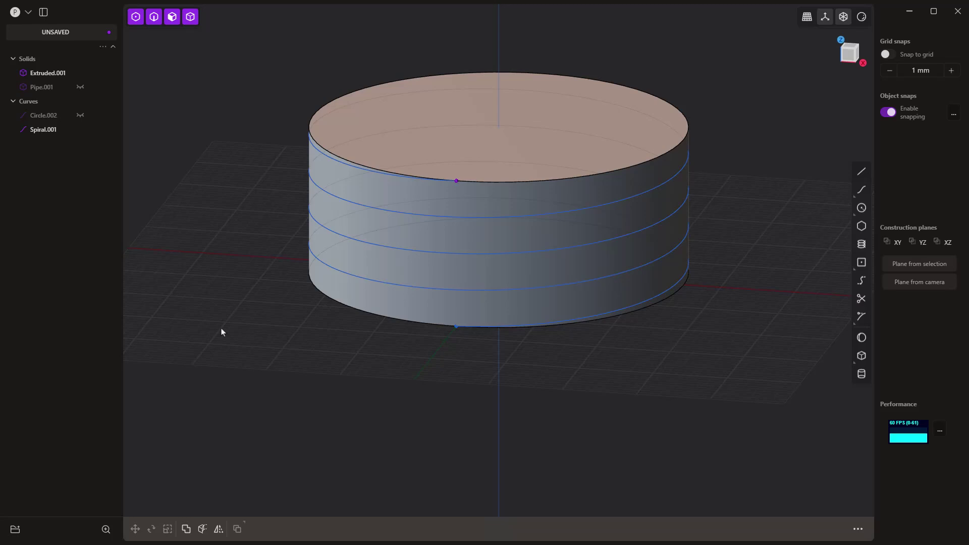
- Set a temporary construction plane on the cylinder's top face
click(335, 161)
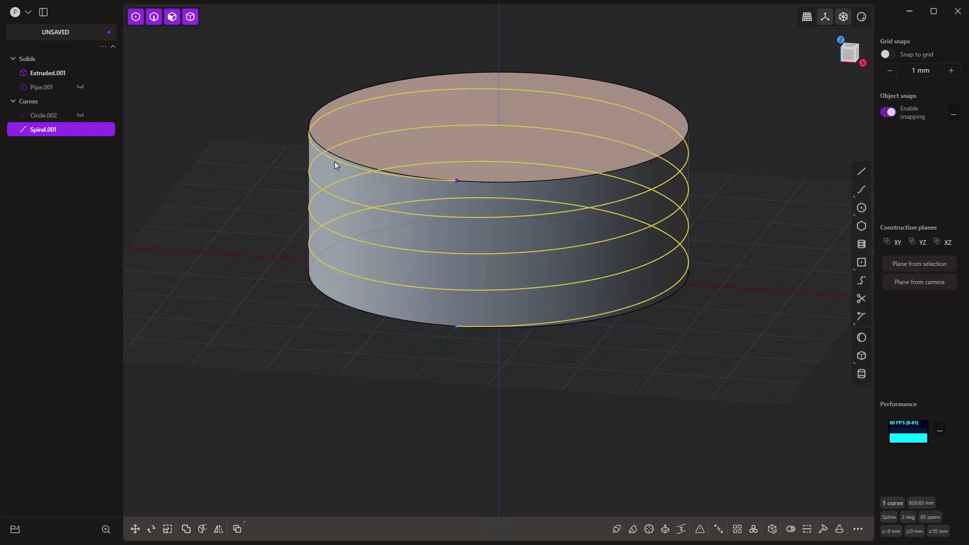
click(485, 177)
key(o)
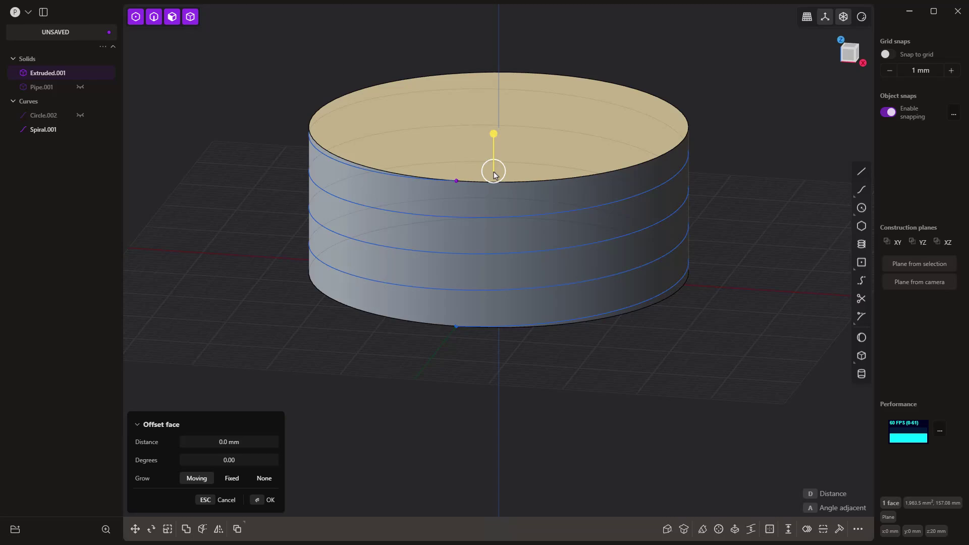
key(space)
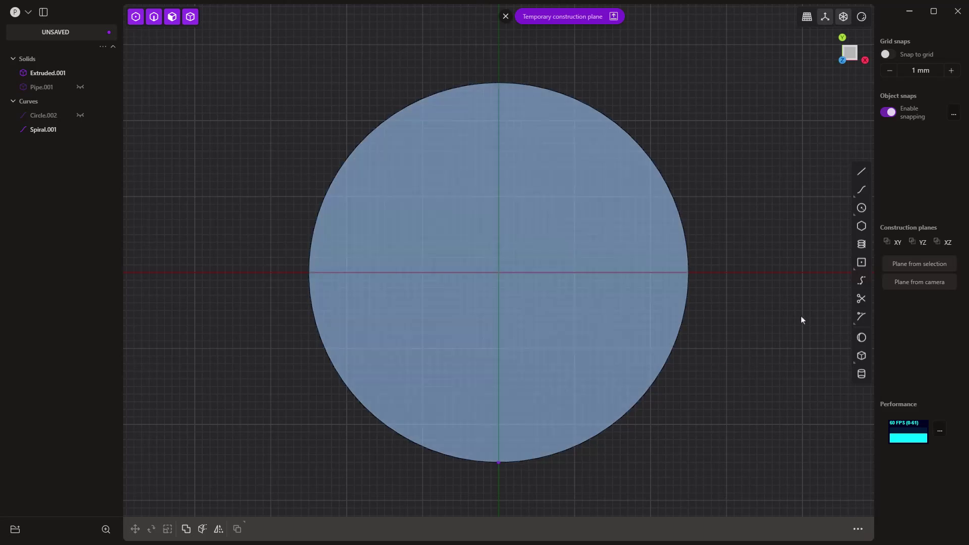
- Draw a 48 mm diameter circle centred on the cylinder's top face
click(861, 207)
click(498, 273)
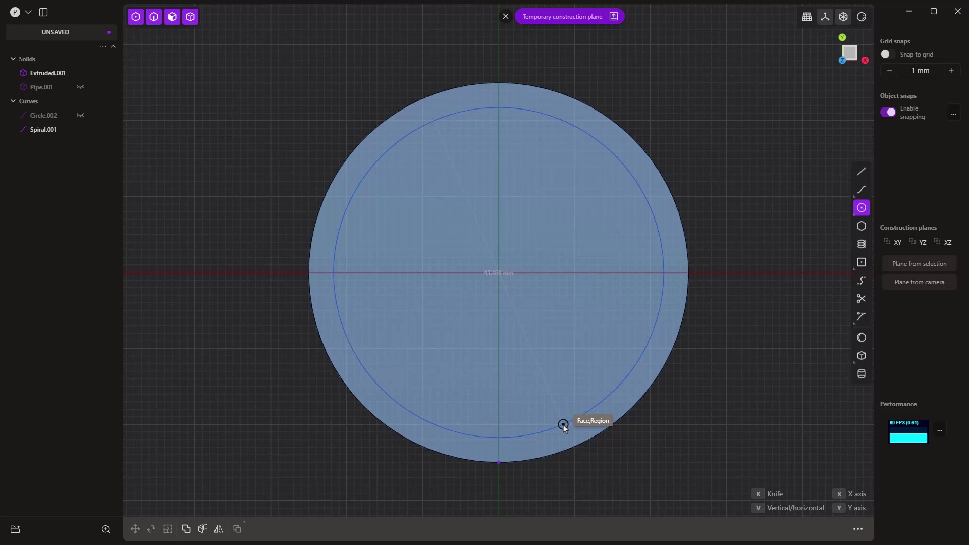
key(Tab)
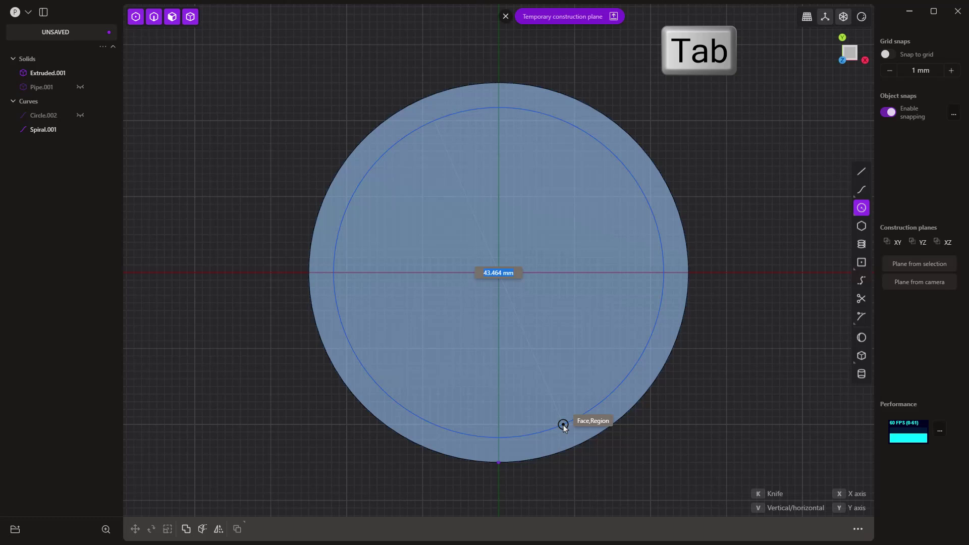
text(48)
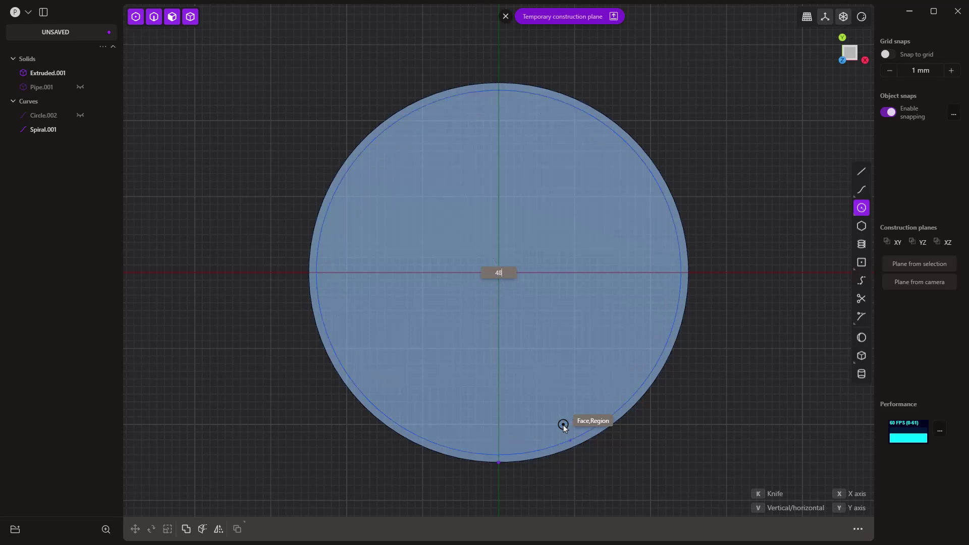
key(Return)
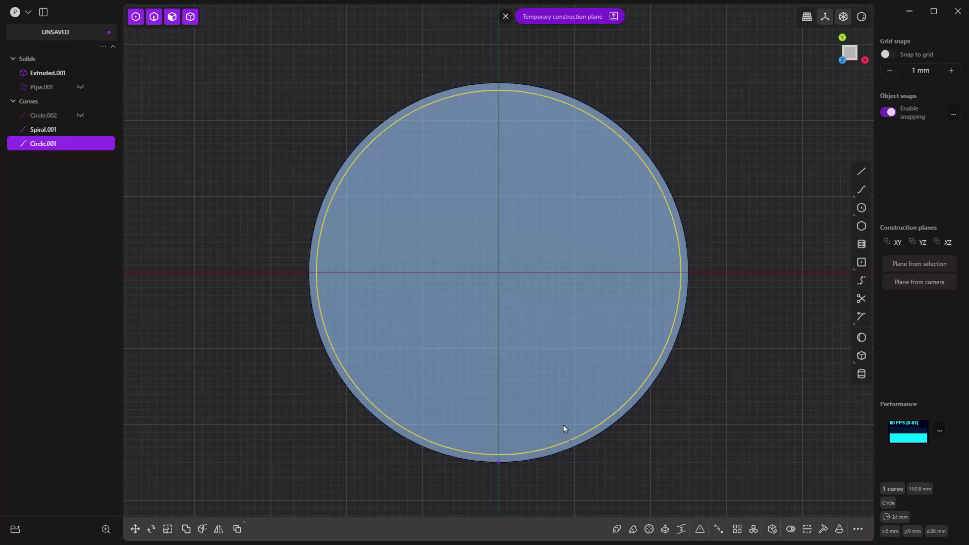
- Draw a 23 mm radius circle centred on the top face and delete the 48 mm diameter circle
scroll(553, 453, up, 2)
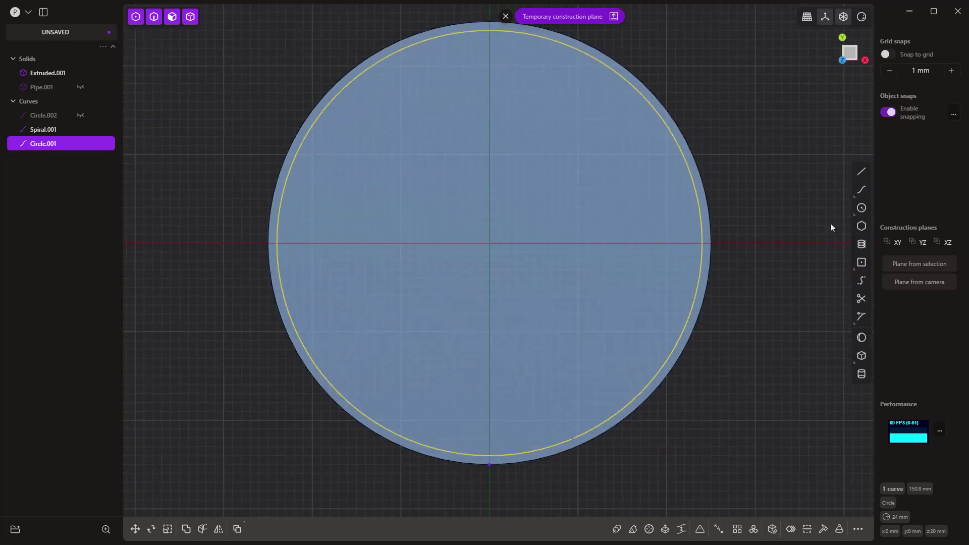
click(861, 207)
click(479, 243)
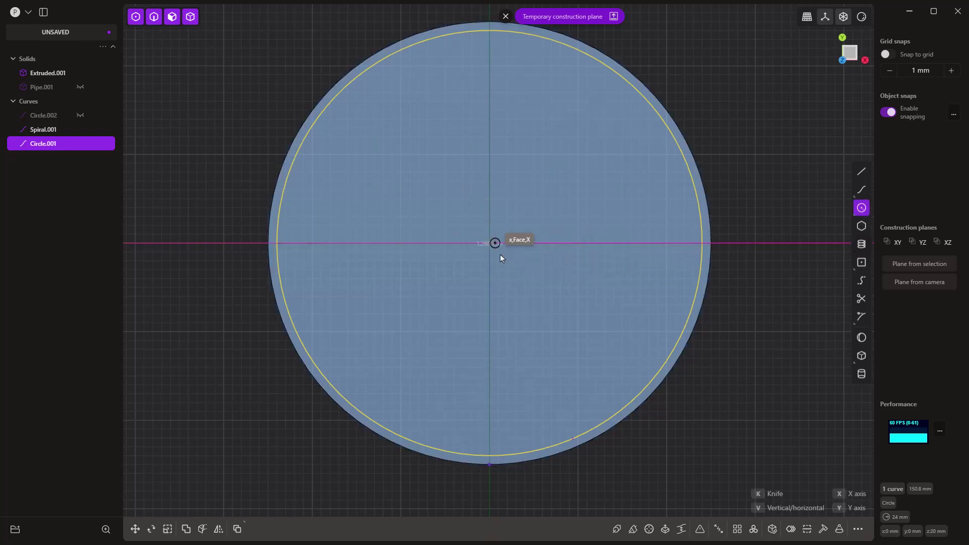
key(Tab)
text(4)
key(Return)
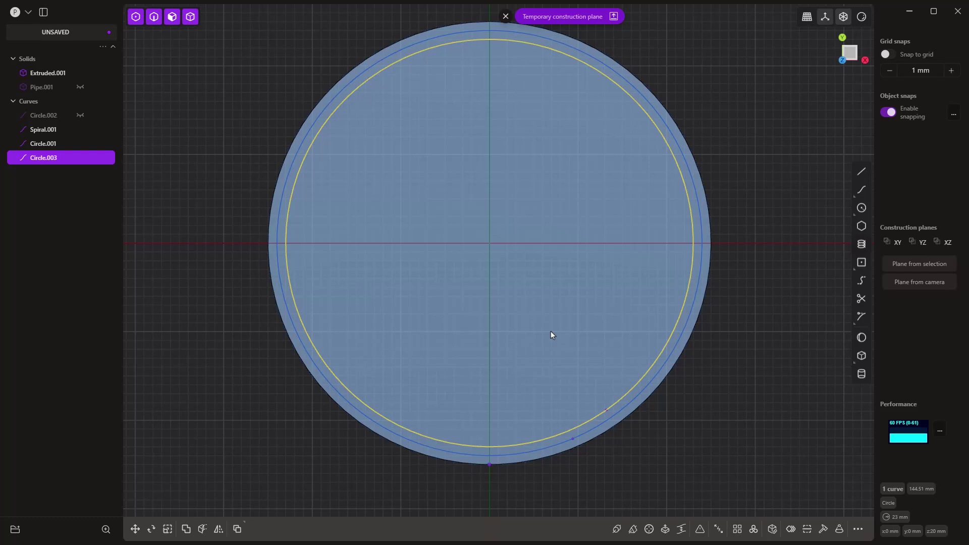
click(553, 445)
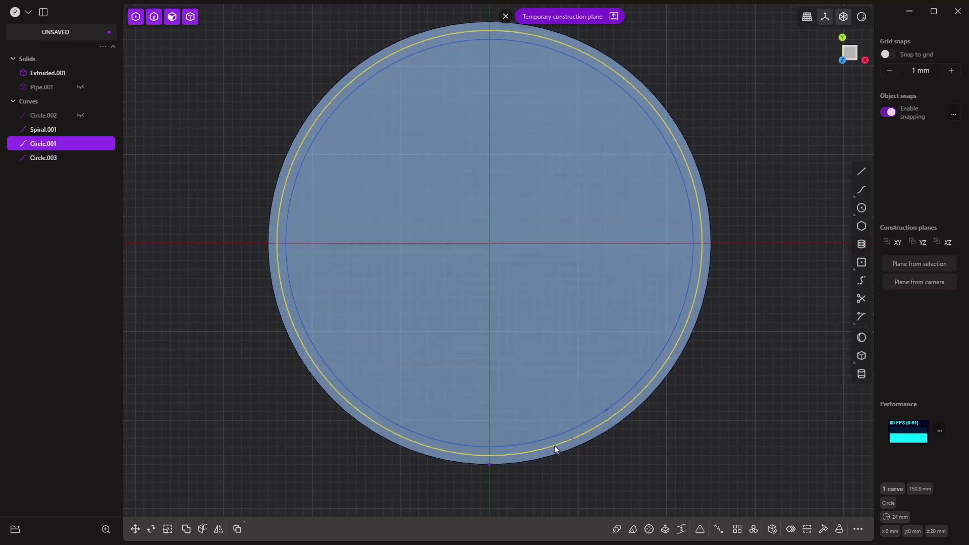
key(Delete)
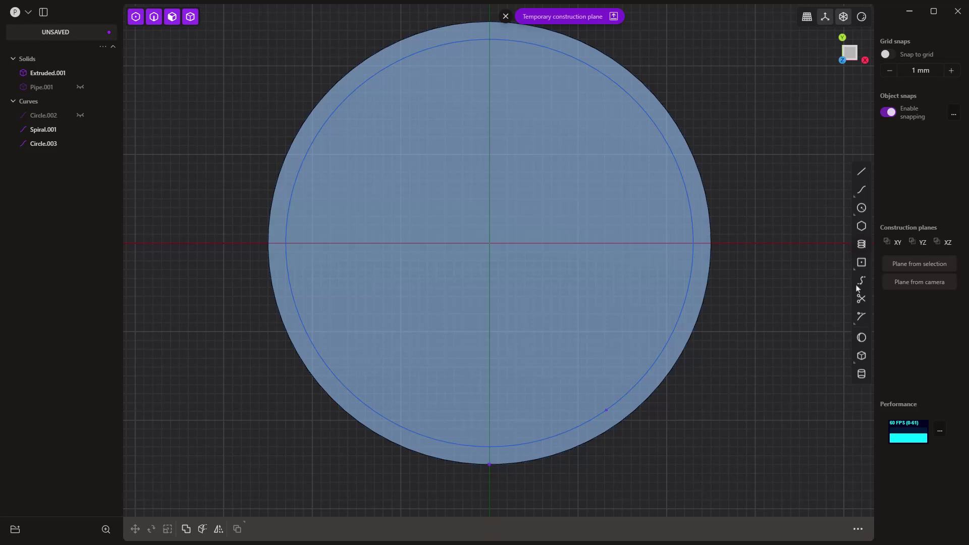
- Draw a straight line from the top face's centre along the Y axis to the inner circle, ending in line with the spiral's upper end
click(861, 171)
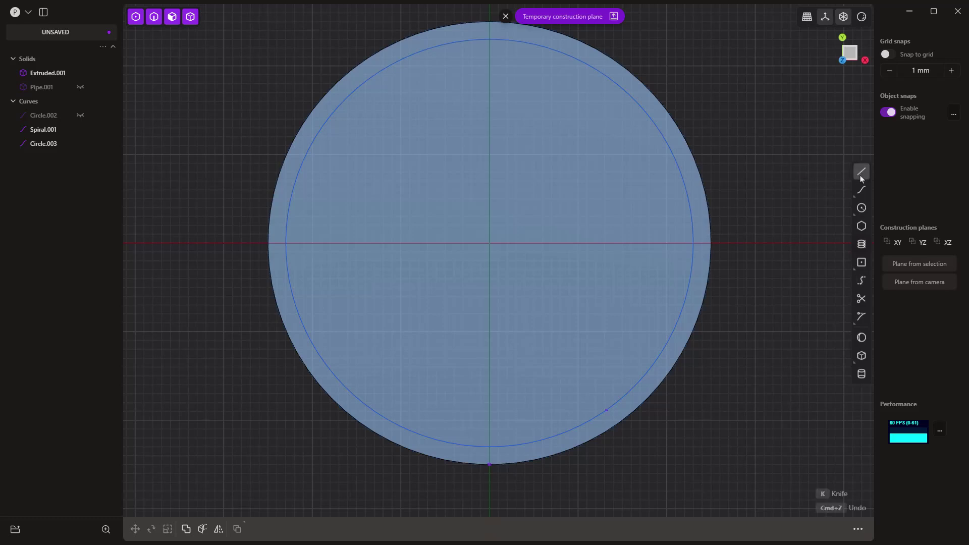
click(489, 243)
click(497, 447)
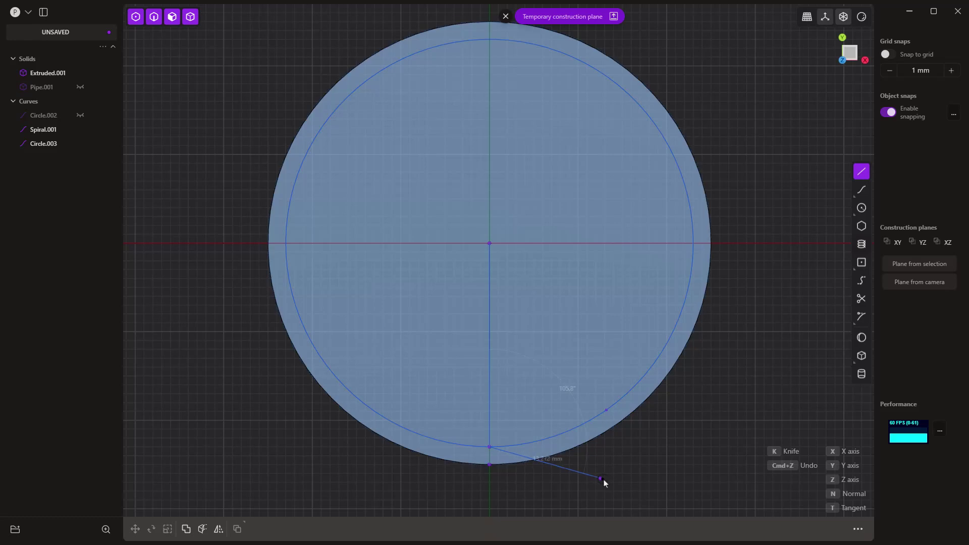
key(Escape)
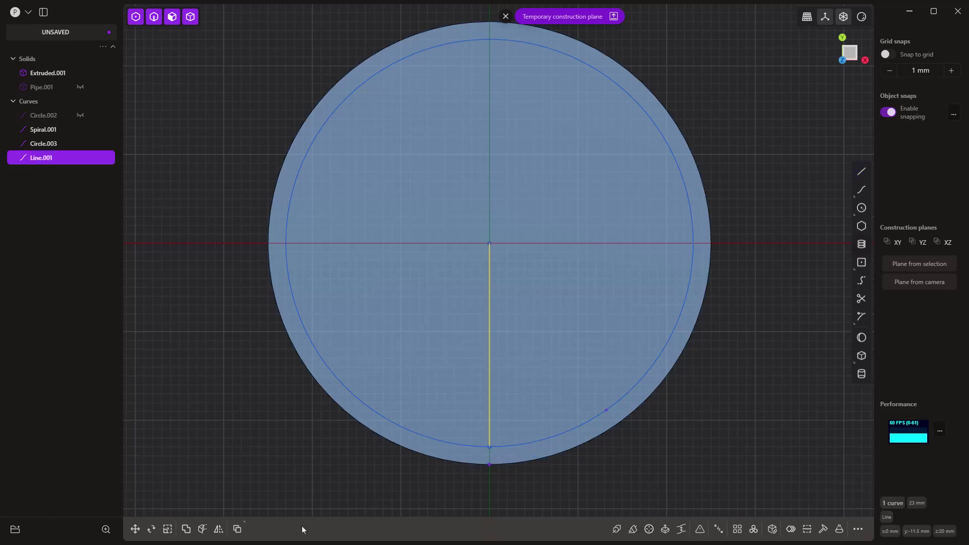
- Rotate the line by 15 degrees about a pivot placed at the circle's centre
click(152, 529)
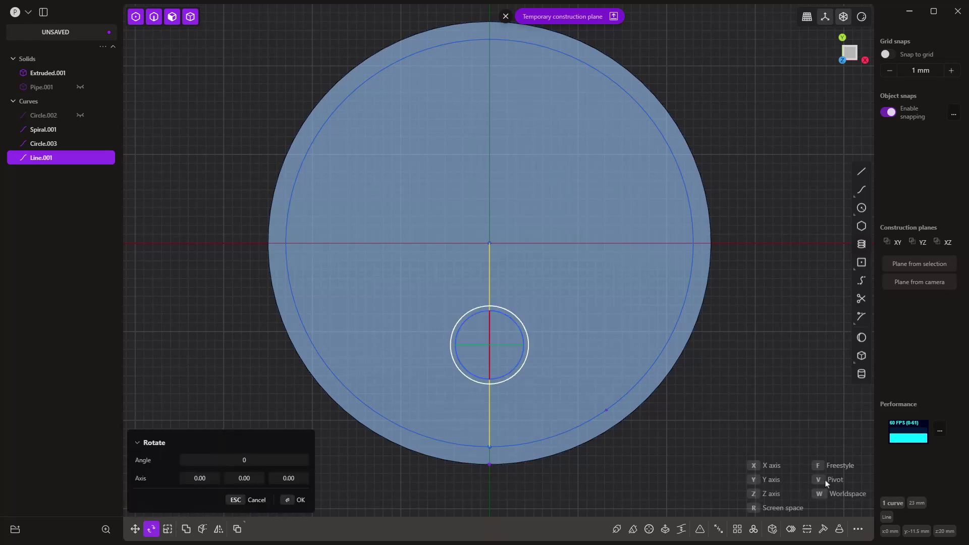
key(v)
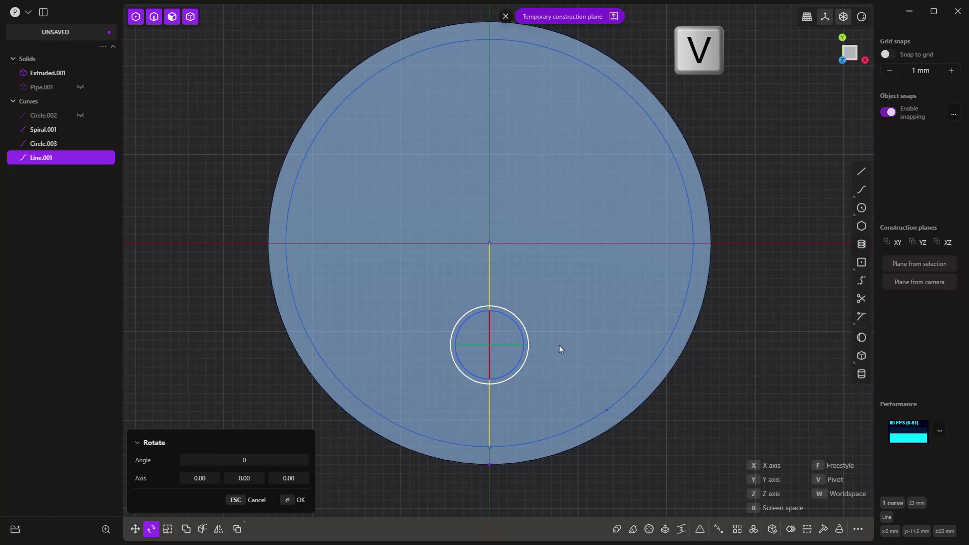
click(490, 243)
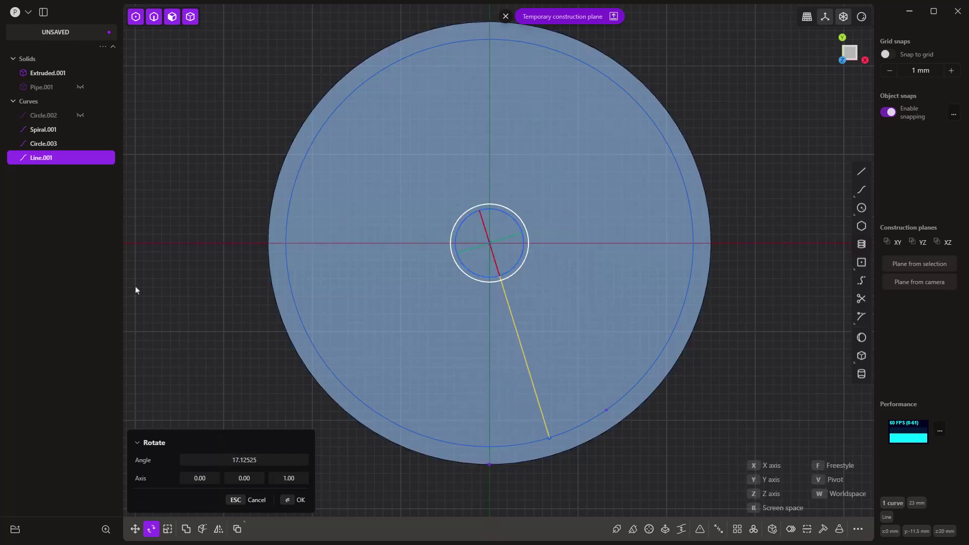
click(200, 460)
text(15)
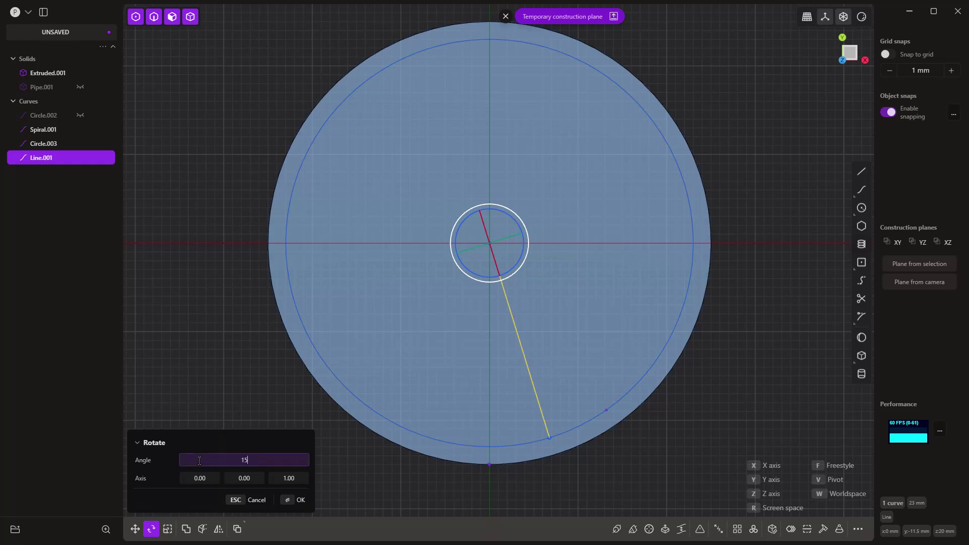
key(Return)
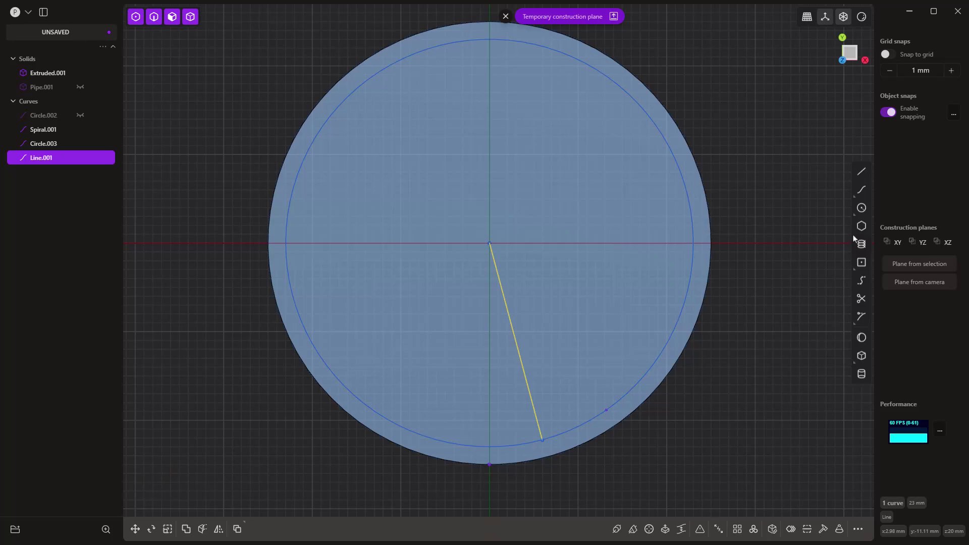
- Draw a tangent arc from the spiral's upper end to the outer end of the rotated line
middle_drag(638, 449, 662, 320)
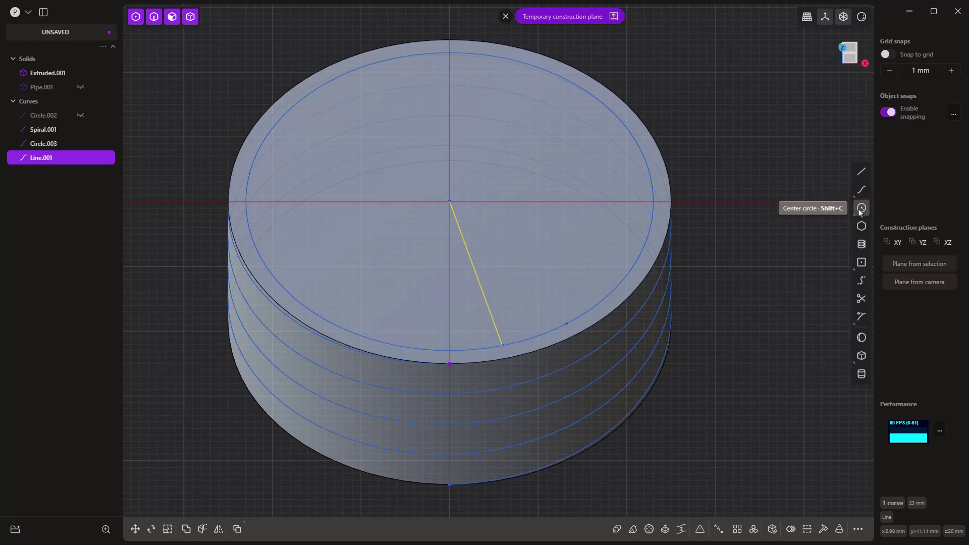
mouse_move(860, 211)
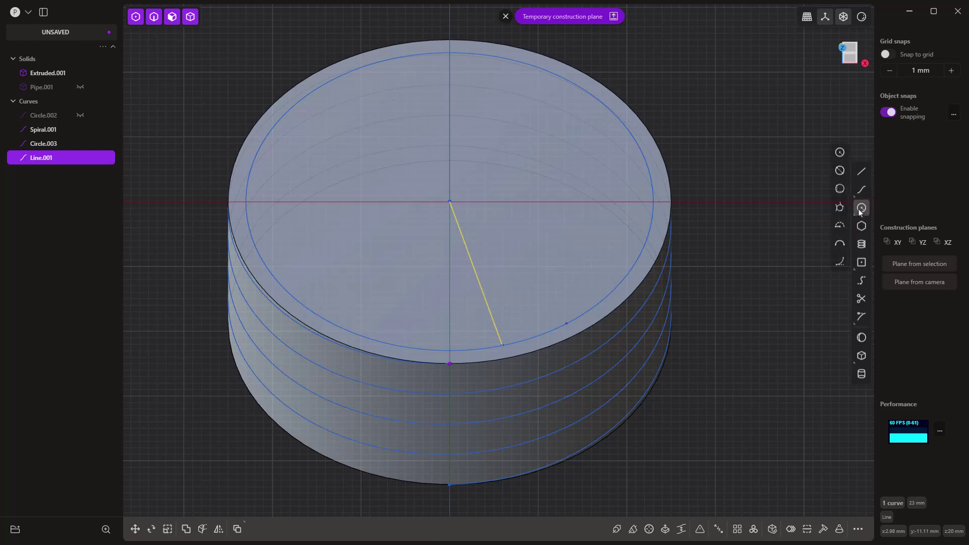
click(841, 262)
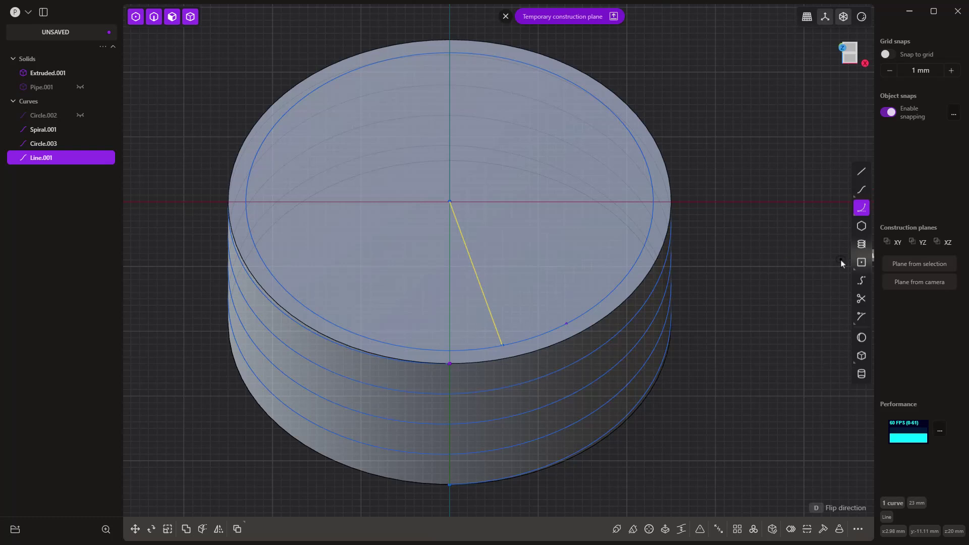
click(449, 363)
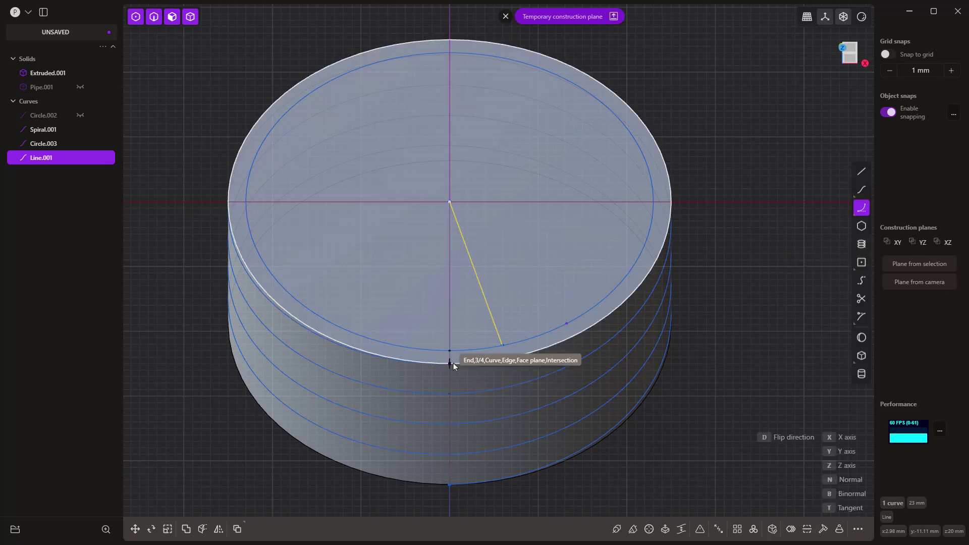
click(502, 344)
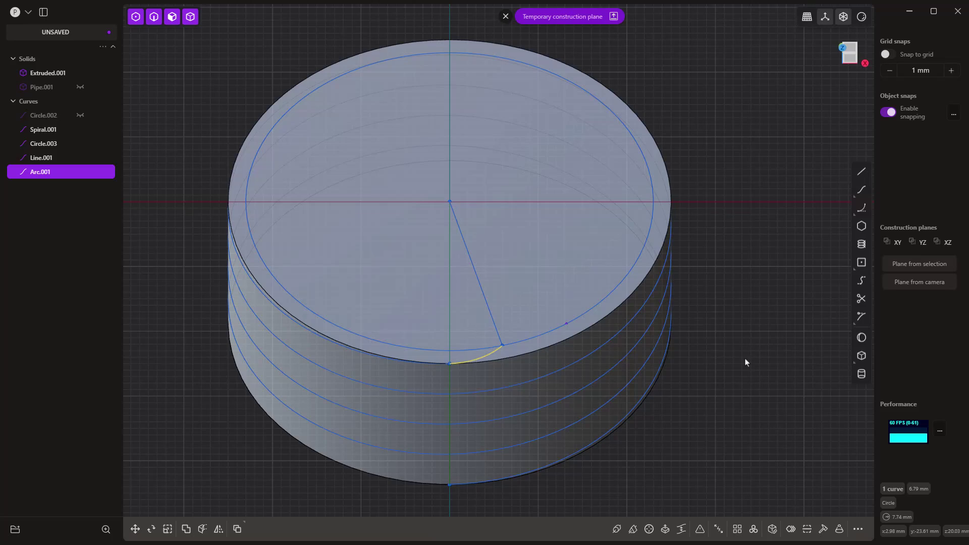
- Leave the temporary construction plane and delete the helper line and inner circle
click(505, 17)
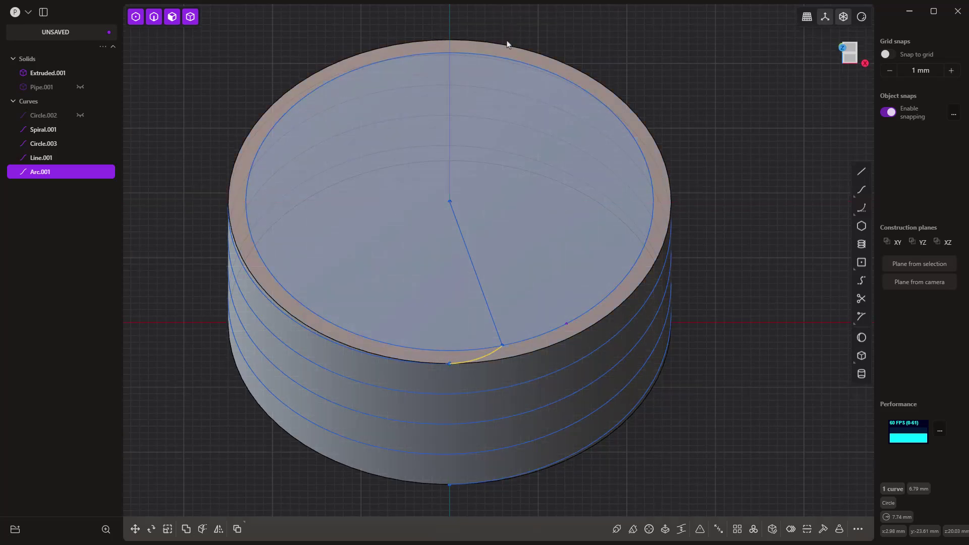
click(497, 327)
key(Delete)
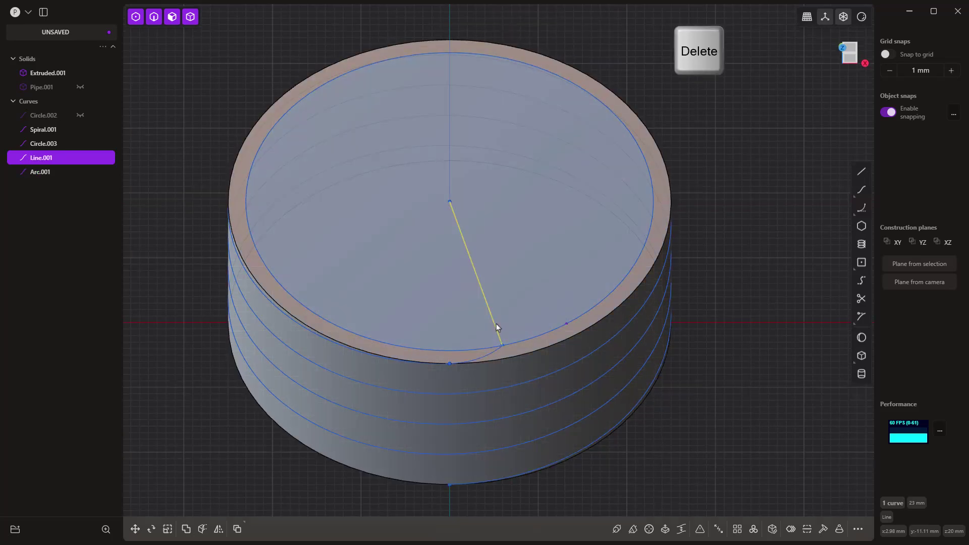
click(530, 337)
key(Delete)
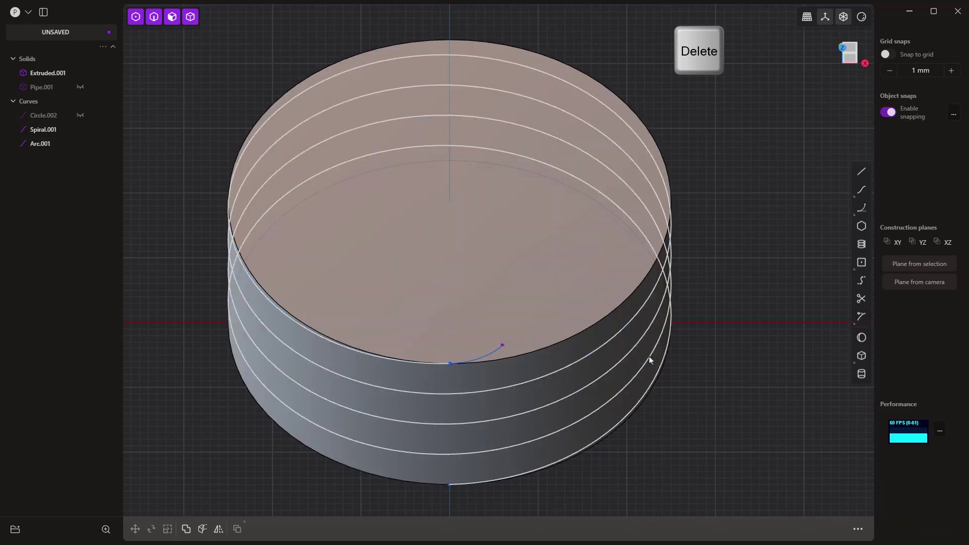
- Unhide the pipe solid around the cylinder
middle_drag(718, 372, 675, 396)
click(80, 87)
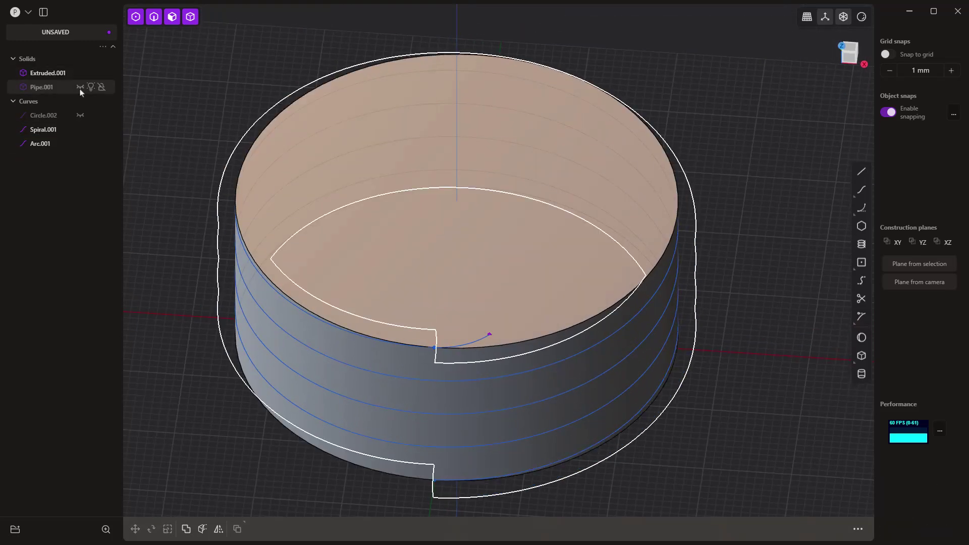
click(79, 88)
middle_drag(263, 322, 281, 341)
scroll(365, 281, up, 5)
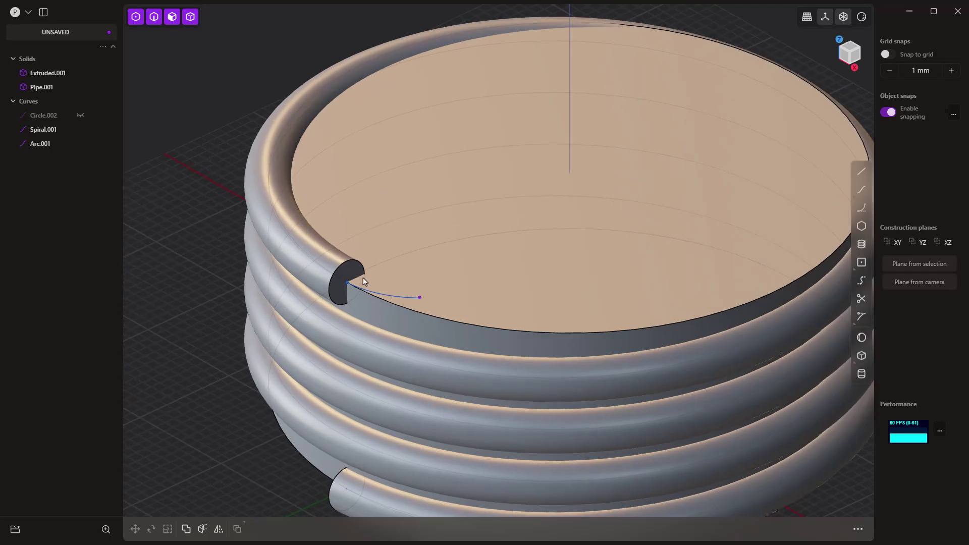
- Sweep the pipe's upper end face along the tangent arc with Normal alignment and delete the arc curve
click(346, 269)
key(o)
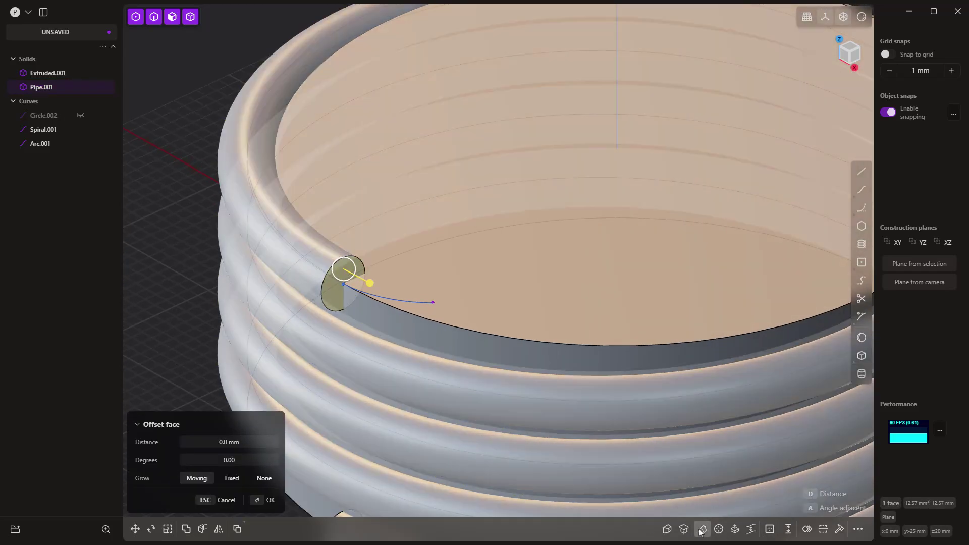
click(702, 528)
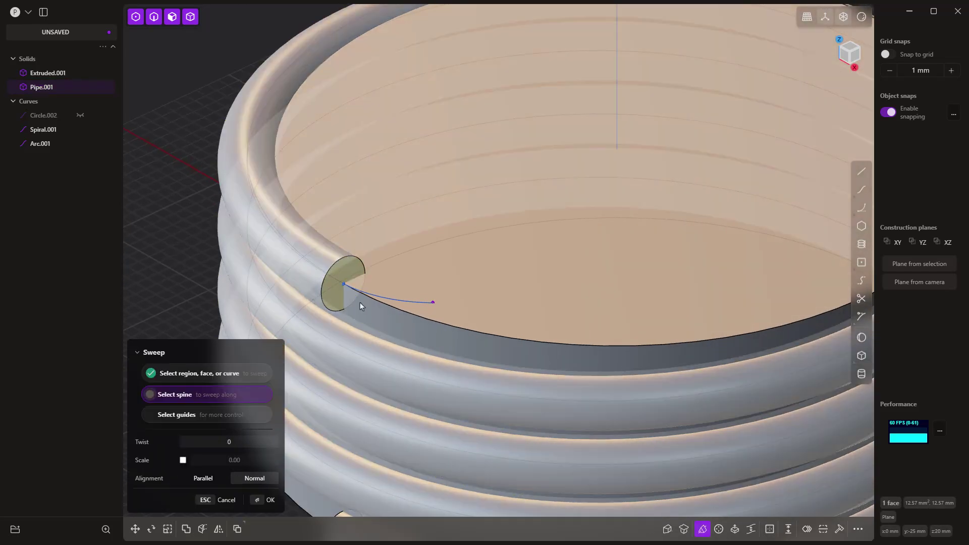
click(383, 298)
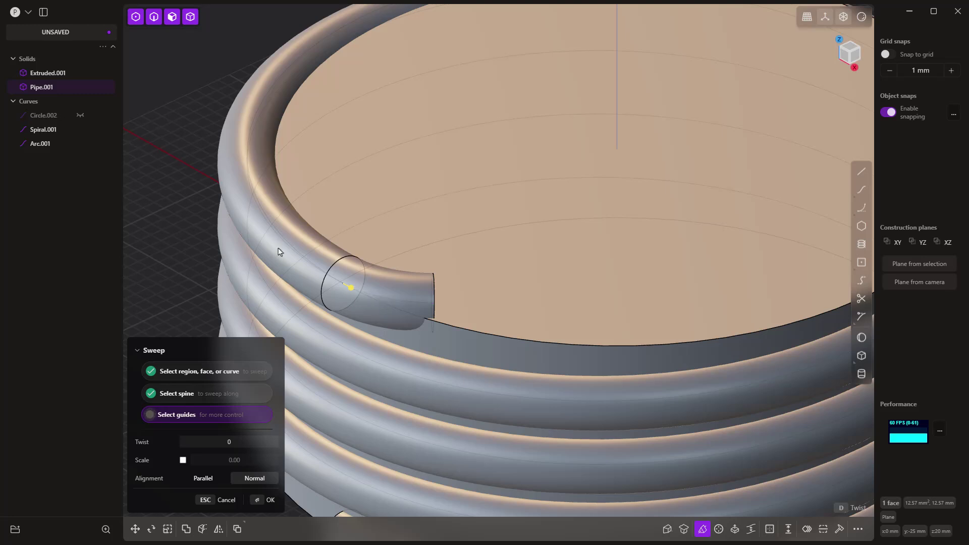
key(Return)
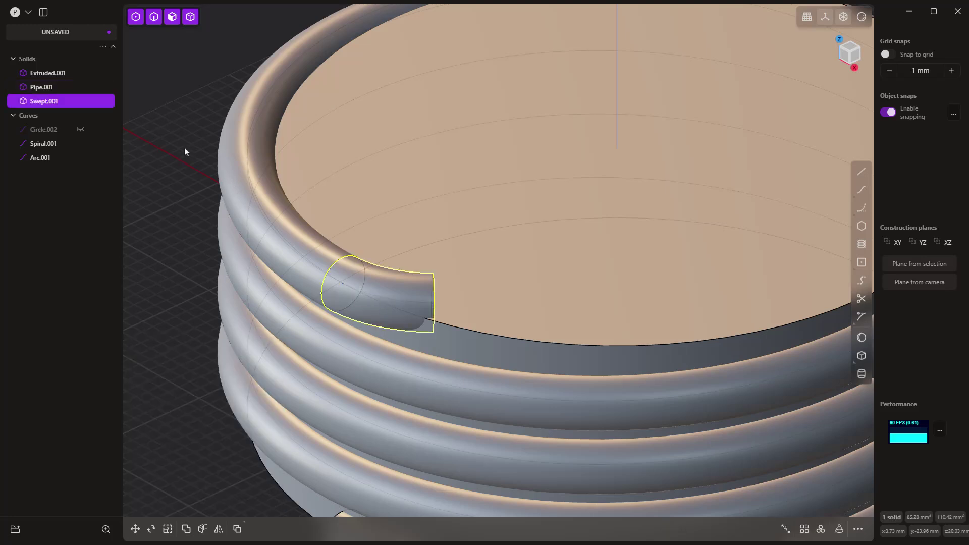
click(48, 158)
key(Delete)
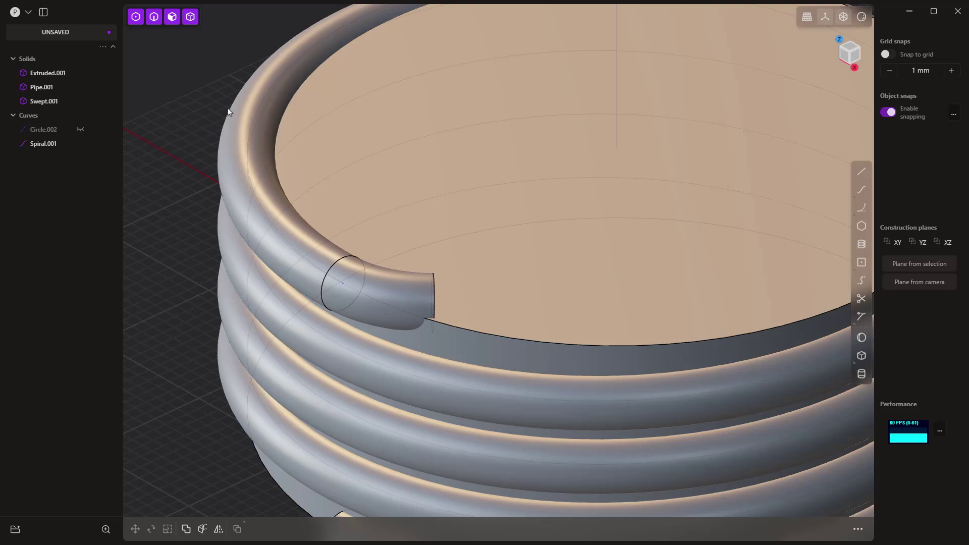
- Join the swept upper end piece to the pipe with a Boolean union
click(237, 111)
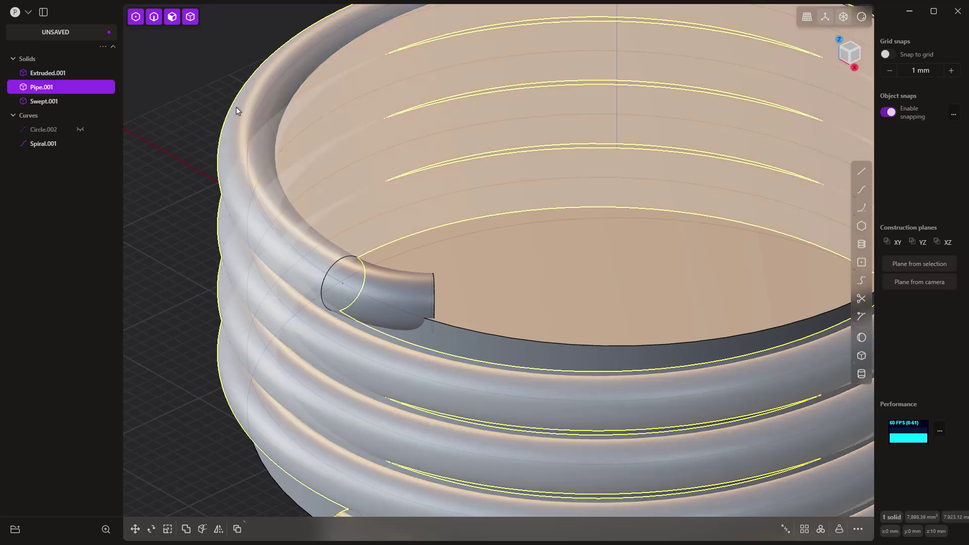
key(q)
click(418, 298)
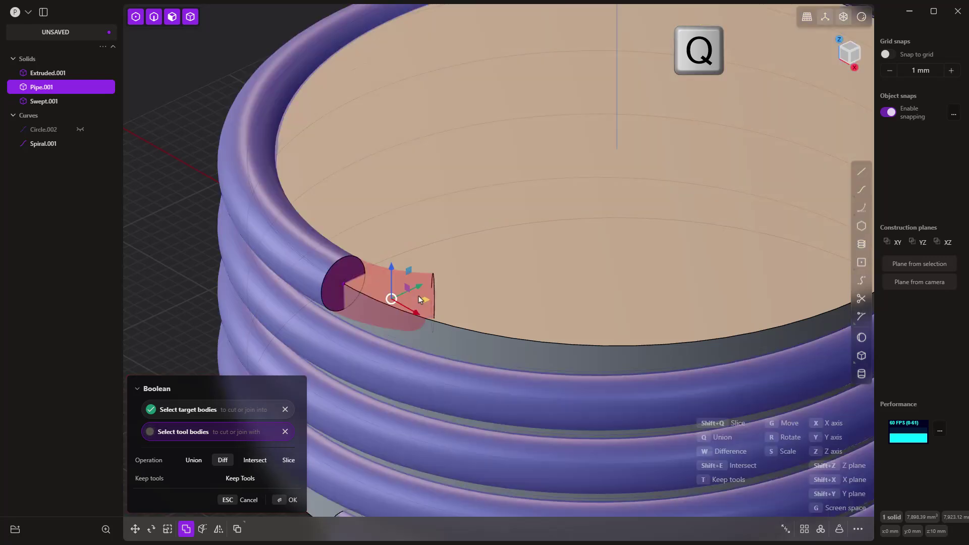
key(q)
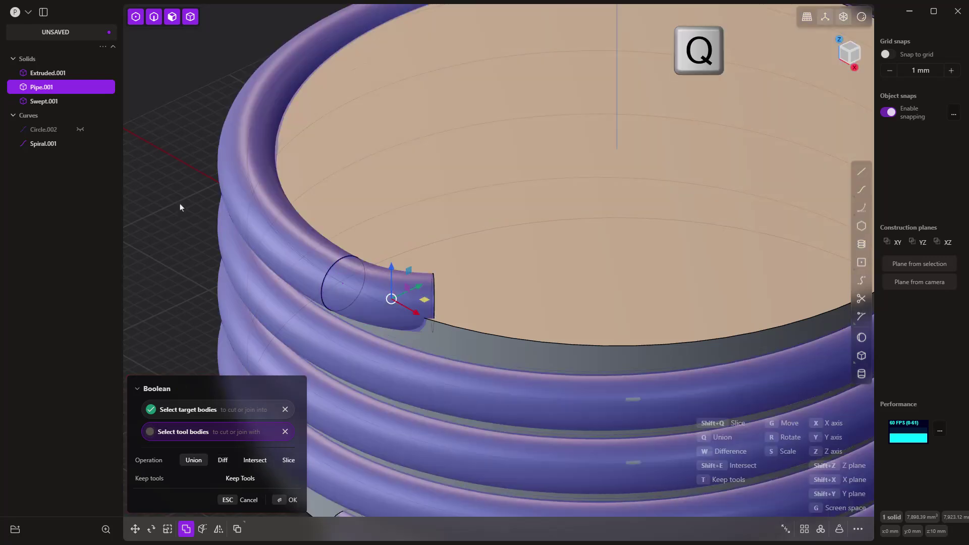
key(Return)
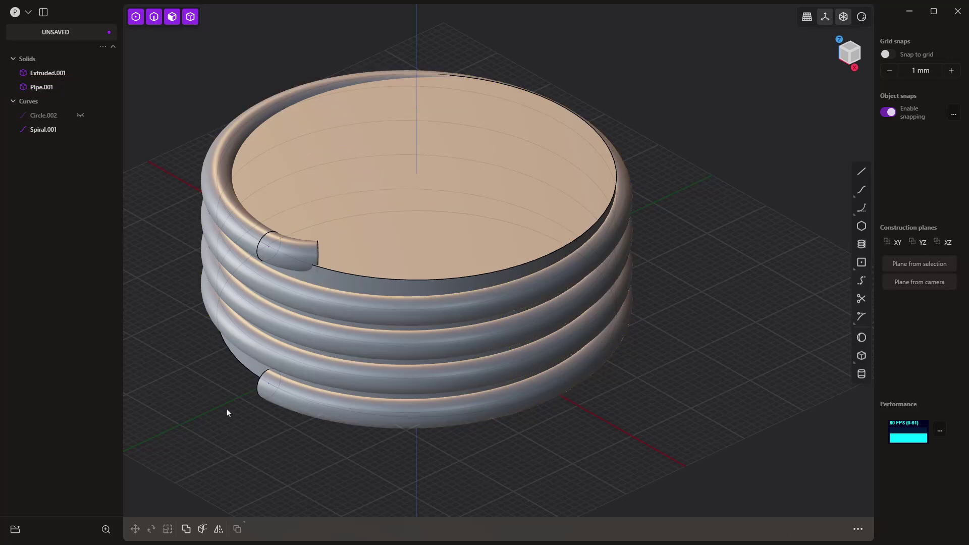
- Draw a tangent arc about 13.5 mm long from the pipe's lower end inward across the cylinder's bottom face, using a temporary construction plane
middle_drag(227, 413, 313, 249)
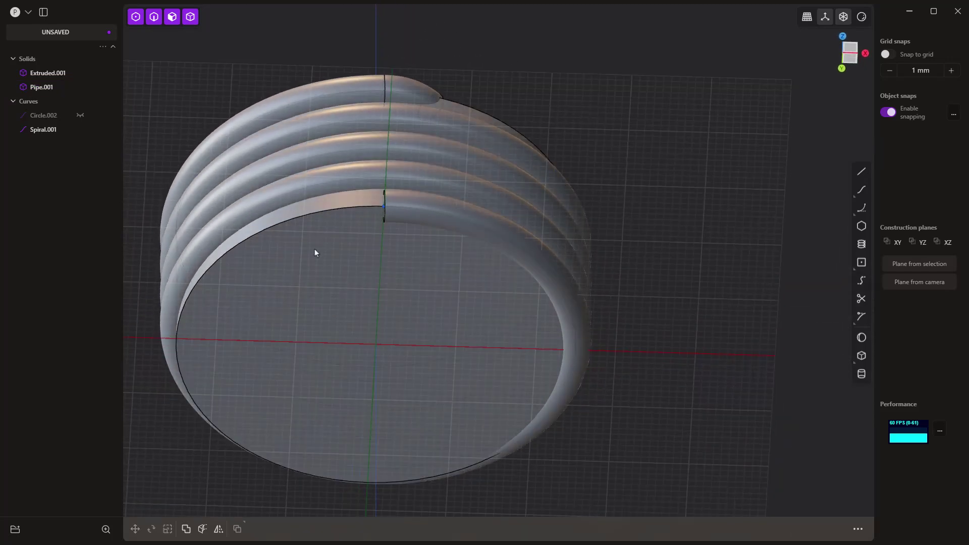
click(316, 252)
click(320, 251)
key(space)
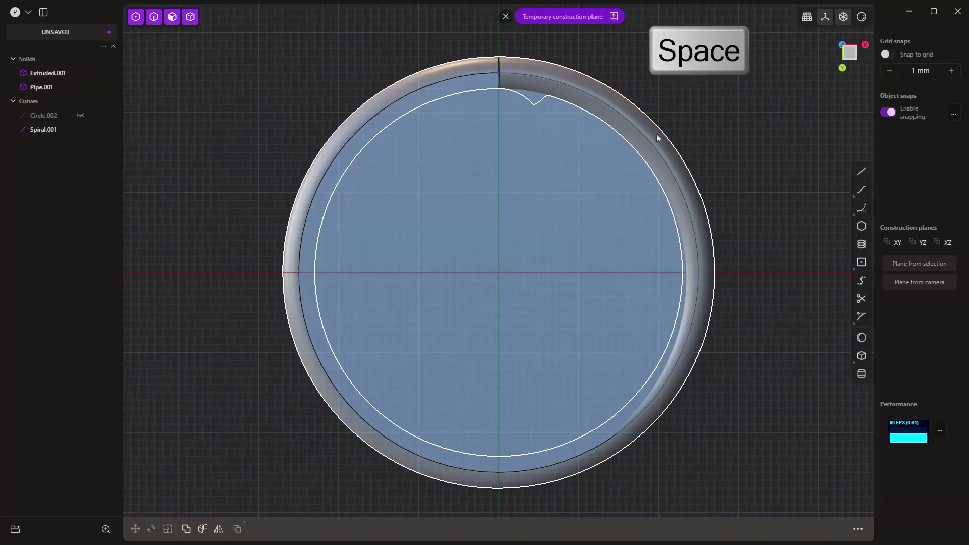
click(498, 73)
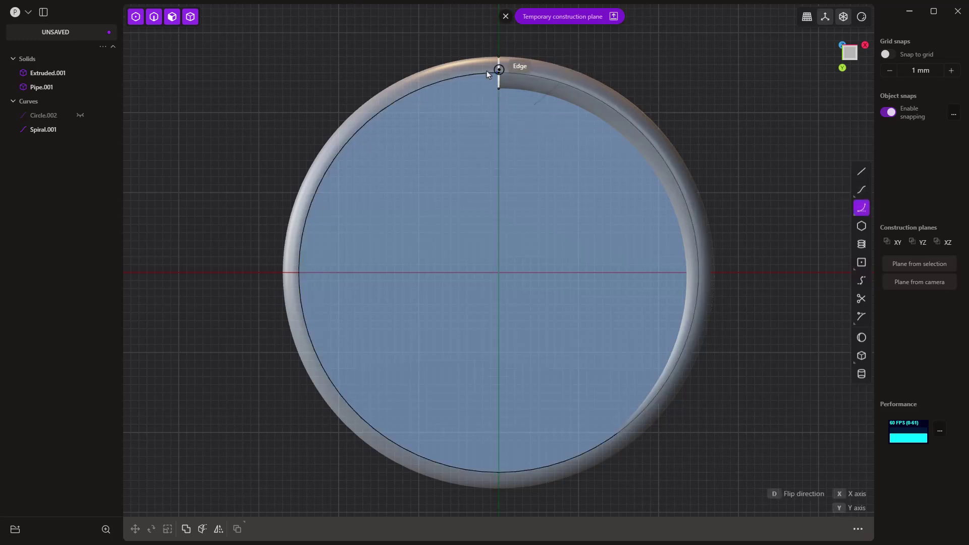
click(408, 123)
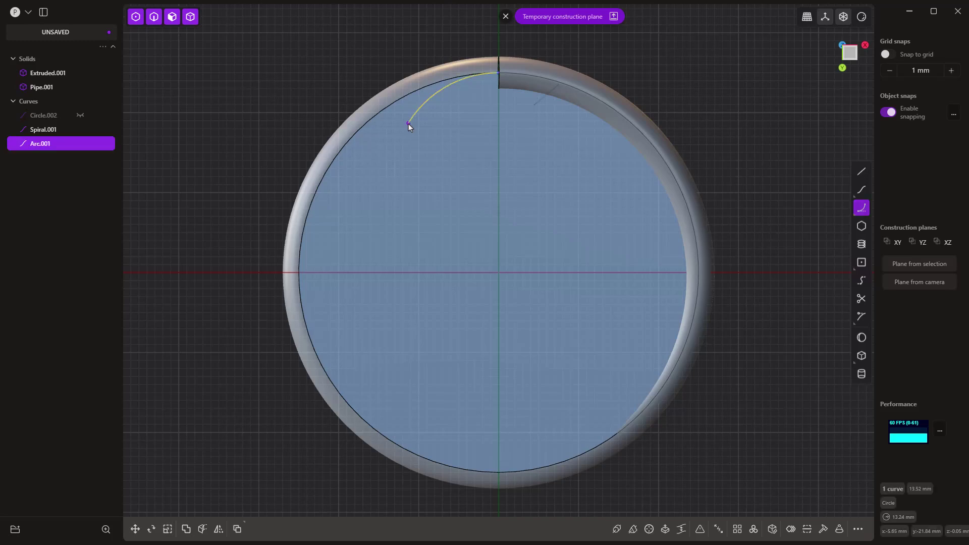
middle_drag(703, 95, 742, 169)
click(506, 16)
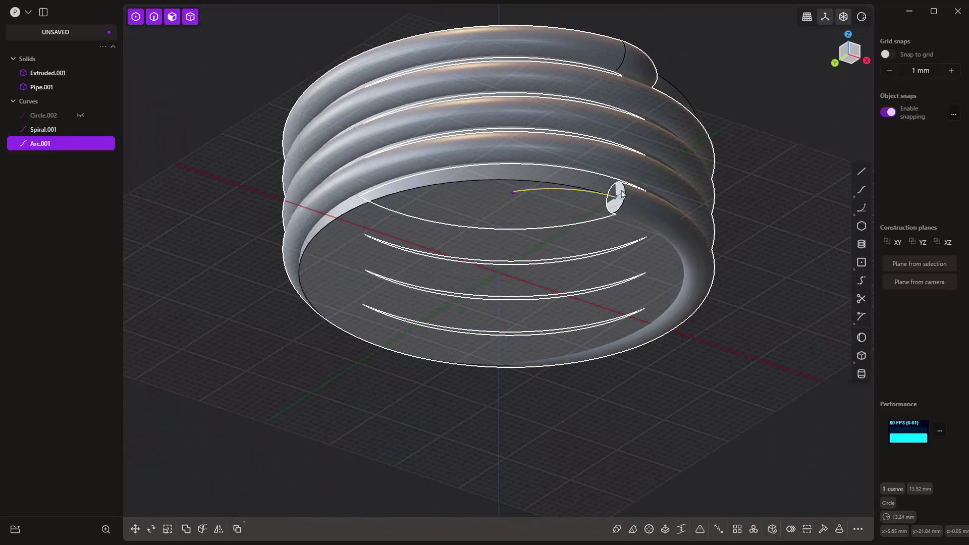
- Sweep the pipe's lower end face along the new arc with Normal alignment
scroll(612, 196, up, 5)
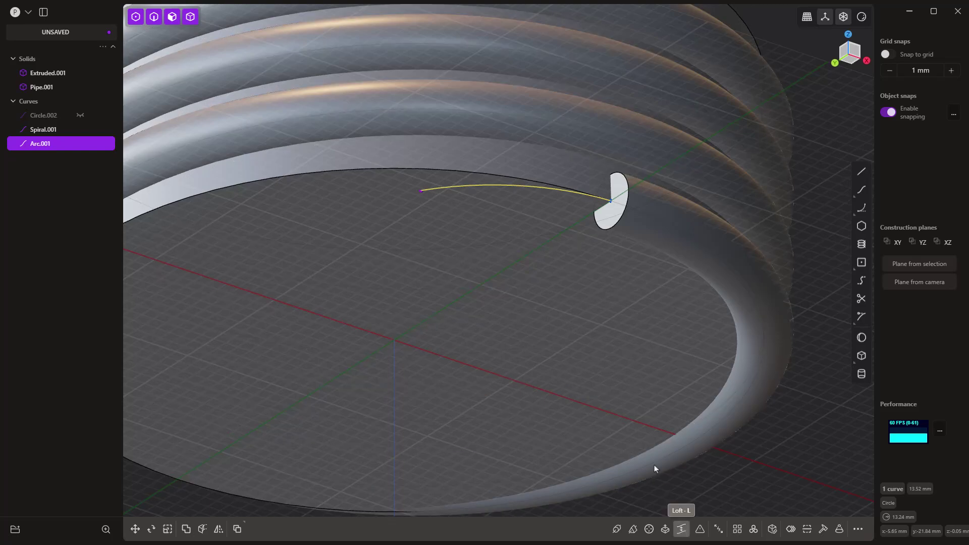
click(611, 212)
click(612, 214)
click(613, 214)
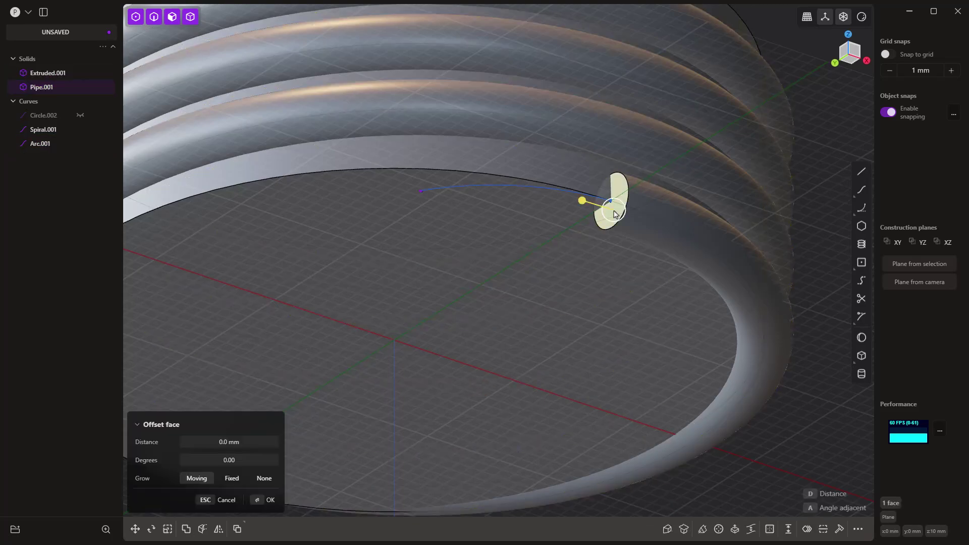
click(702, 530)
click(560, 190)
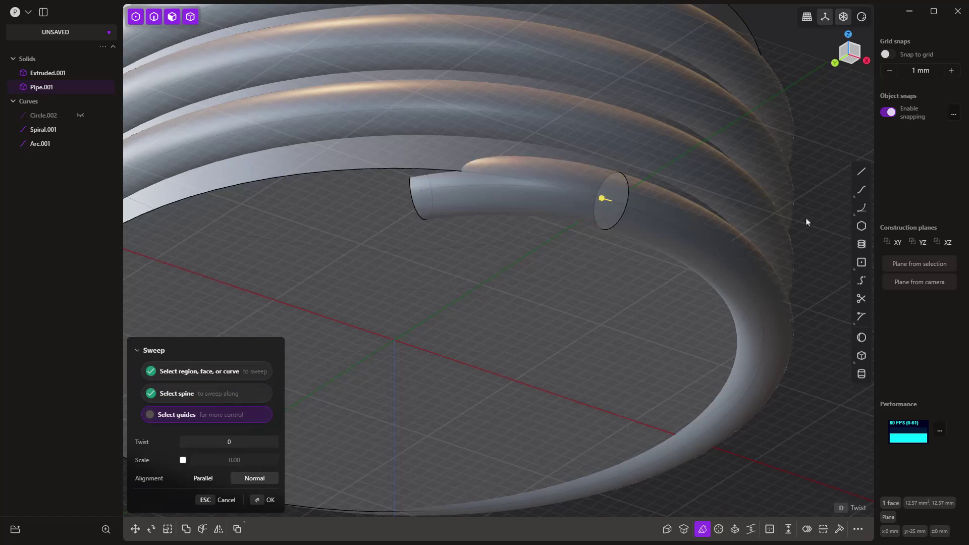
key(Return)
- Join the swept lower end piece and the pipe with a Boolean union
key(q)
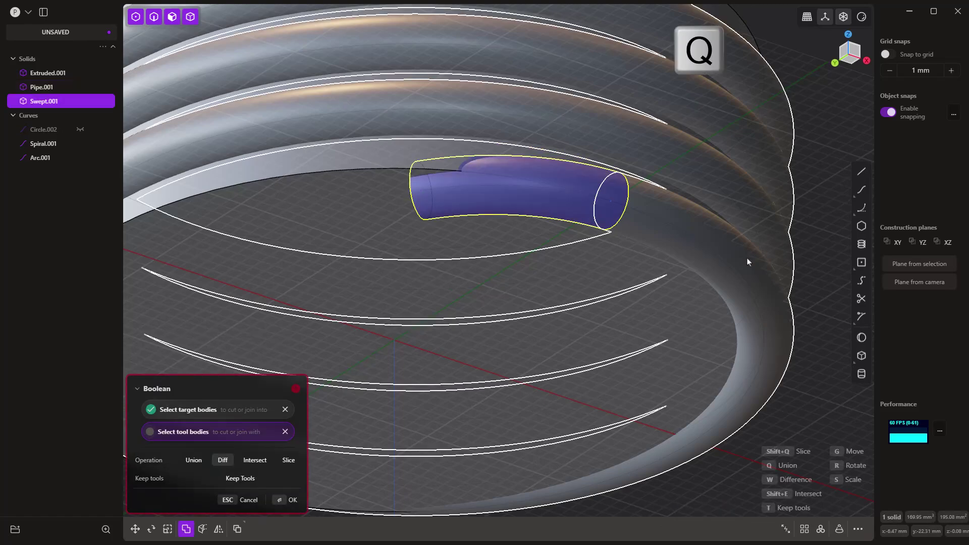
click(793, 257)
key(q)
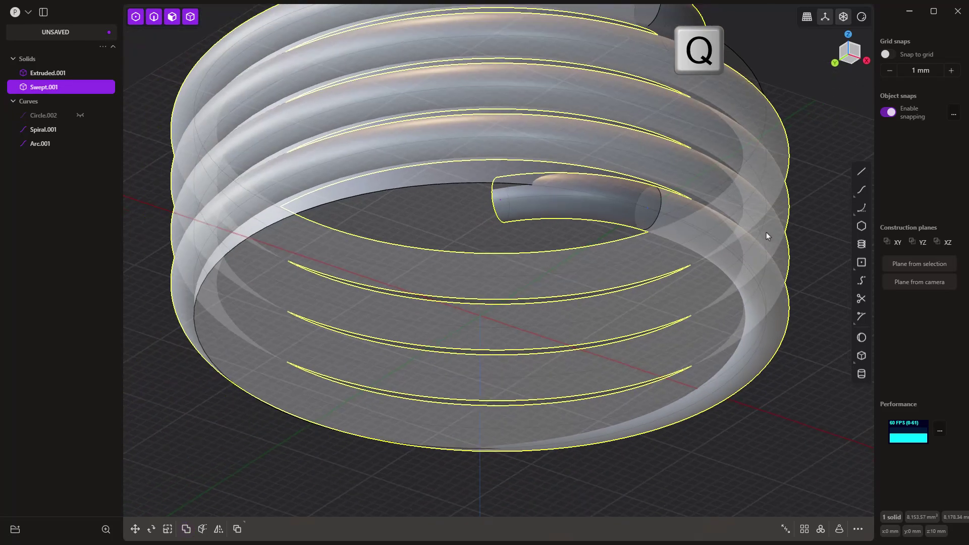
- Delete the lower arc curve and hide the spiral curve
click(53, 144)
key(Delete)
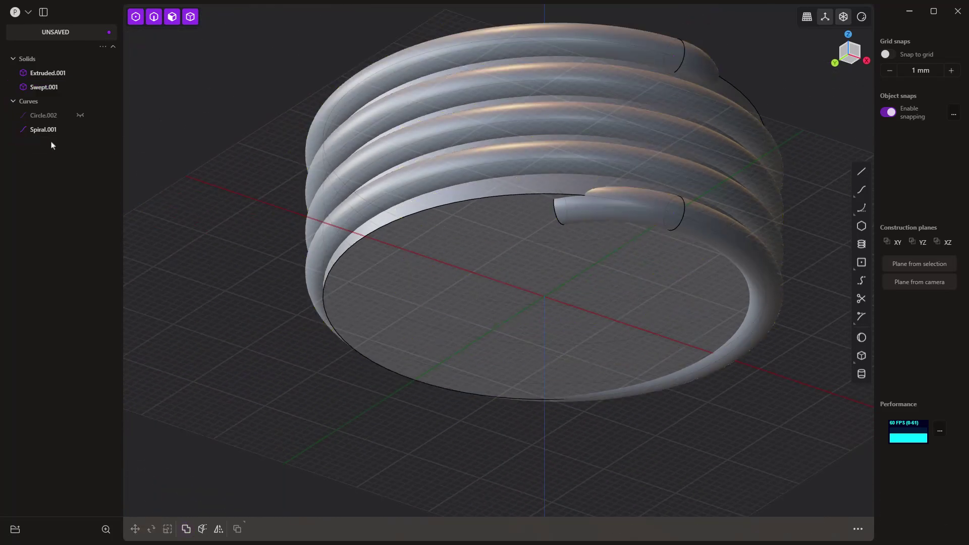
click(81, 129)
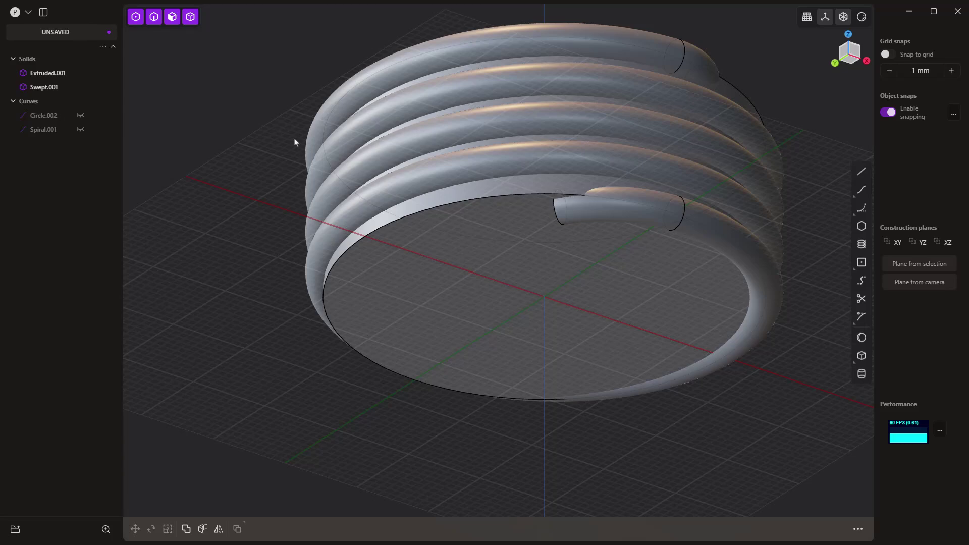
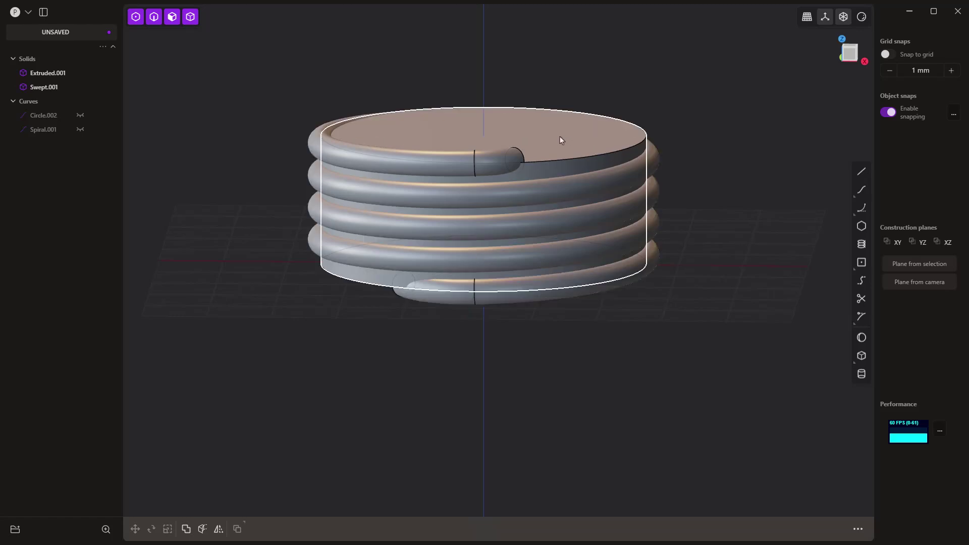
- Unhide the circle around the cylinder's base and hide the original cylinder
click(80, 116)
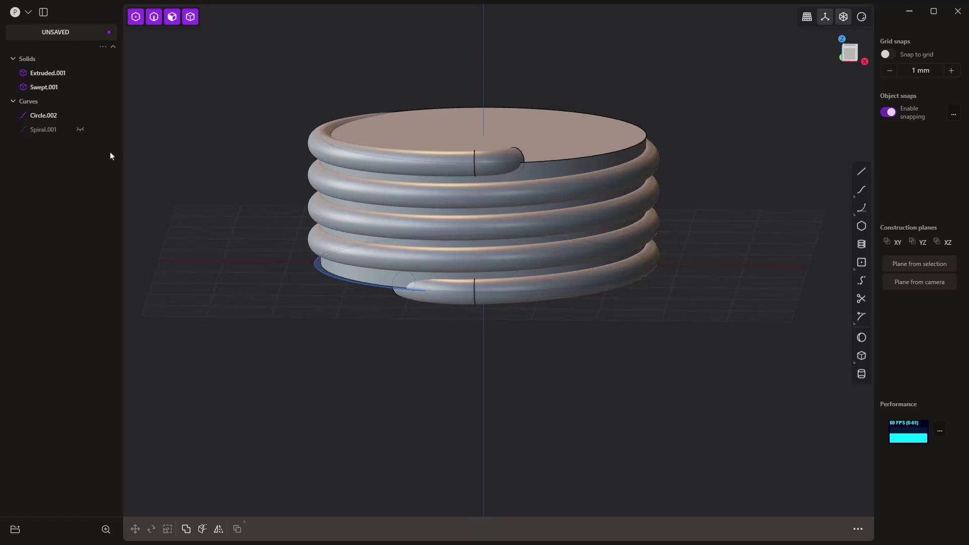
middle_drag(377, 219, 338, 152)
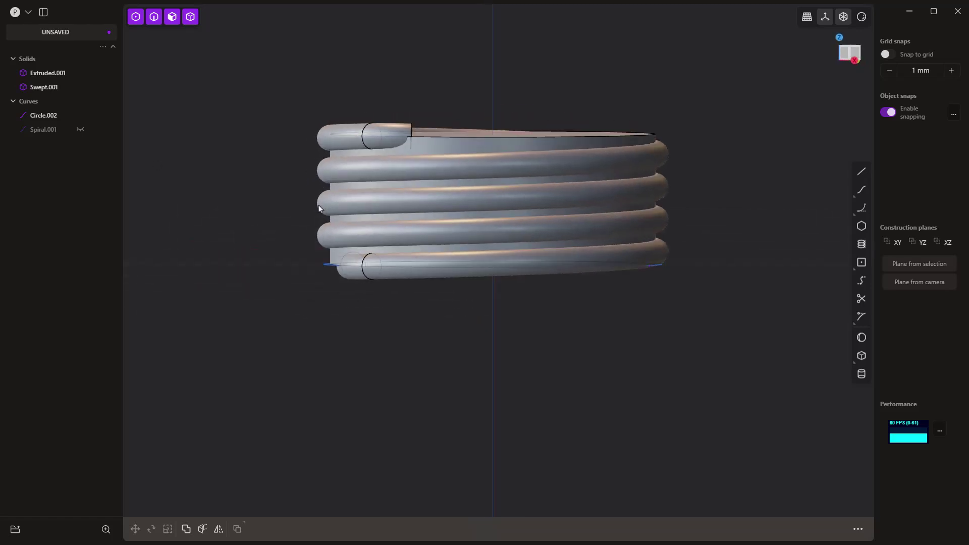
scroll(339, 152, up, 3)
scroll(338, 153, up, 2)
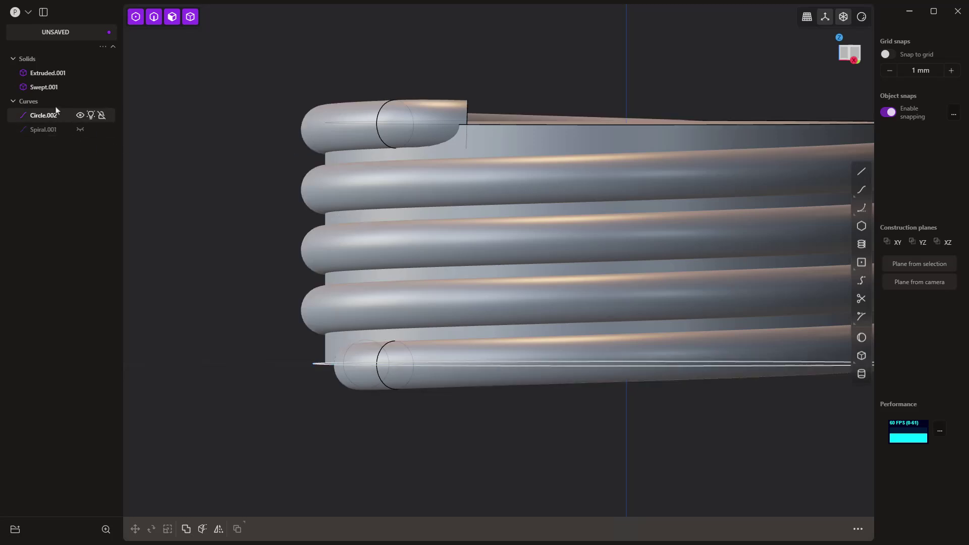
click(80, 72)
- Extrude the base circle's region 30 mm upward as a new cylinder and hide the circle
scroll(176, 141, down, 1)
middle_drag(176, 141, 225, 248)
scroll(231, 290, up, 3)
key(e)
scroll(485, 246, down, 2)
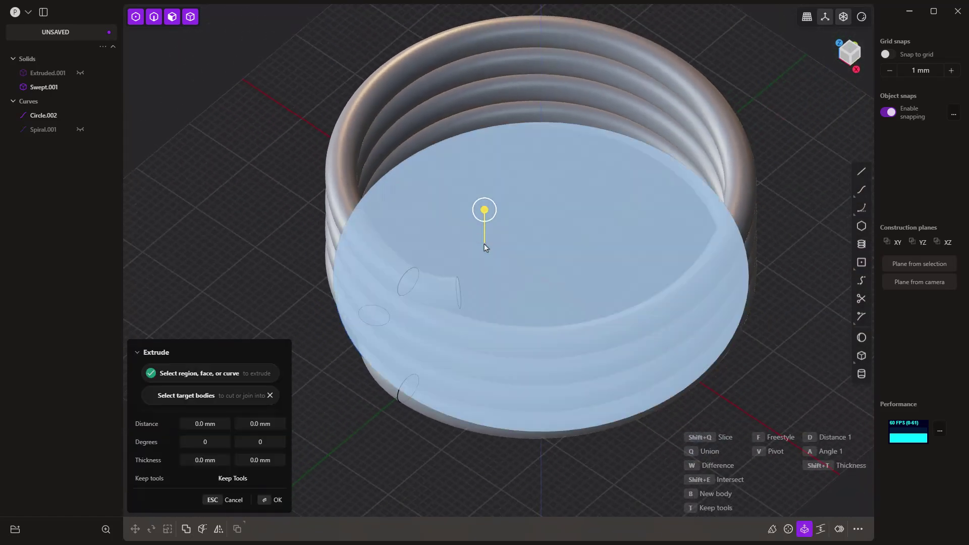
drag(484, 209, 474, 63)
scroll(505, 278, down, 2)
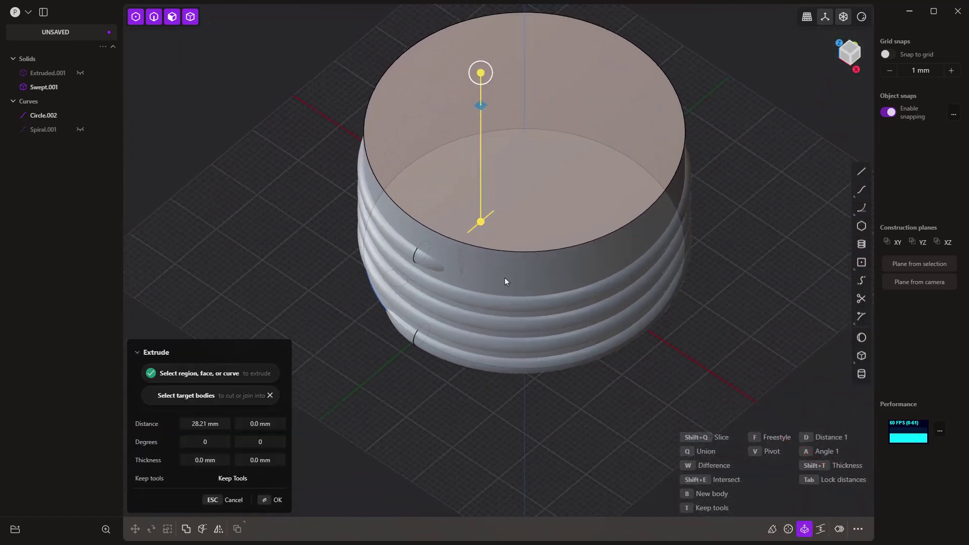
middle_drag(504, 275, 493, 195)
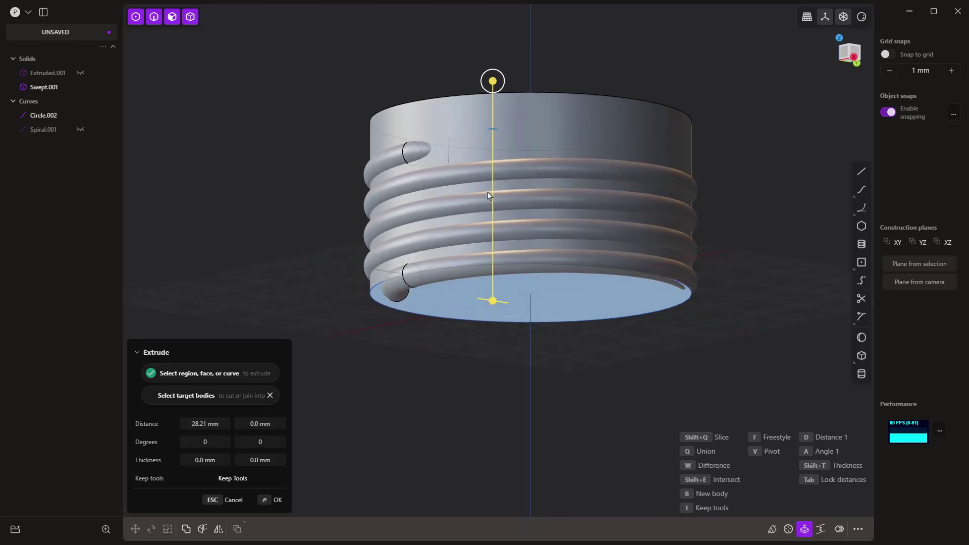
click(202, 424)
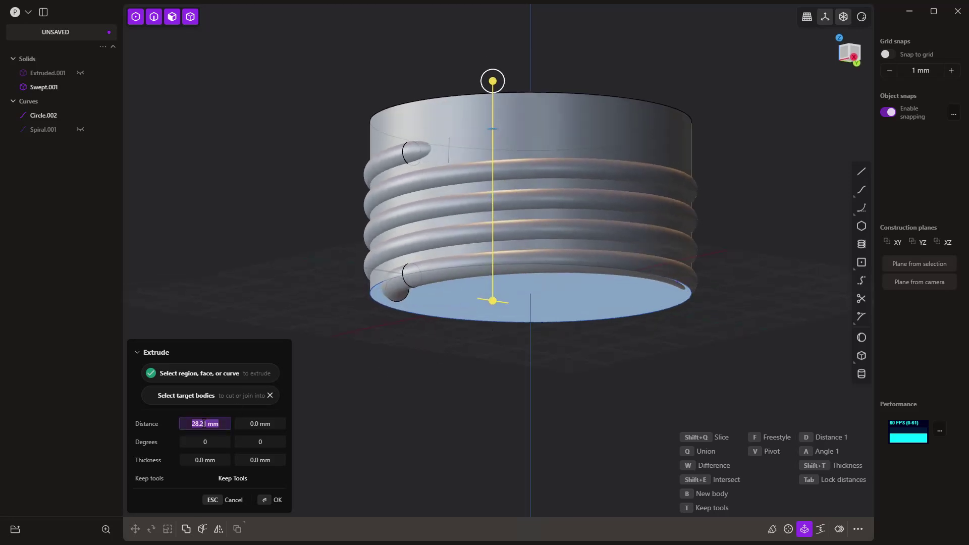
text(15)
key(Return)
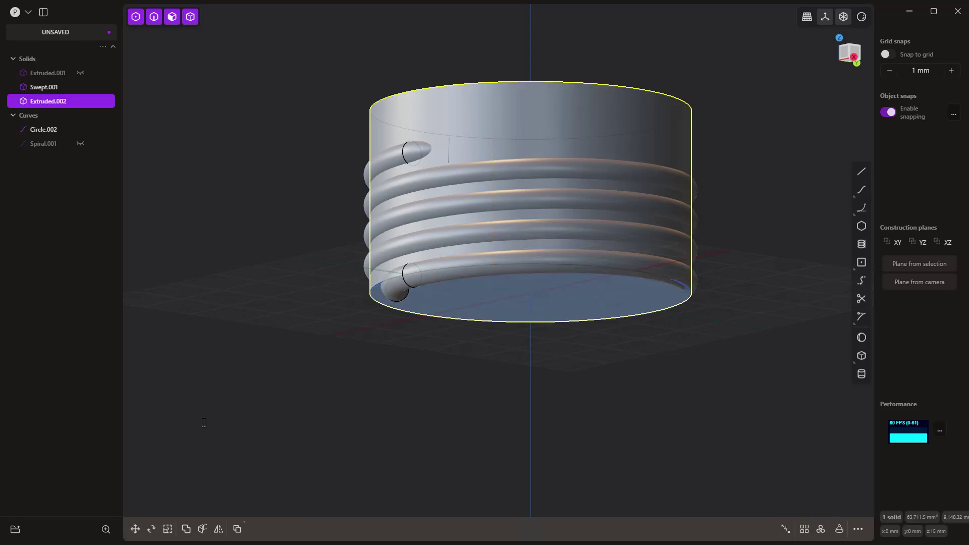
click(80, 131)
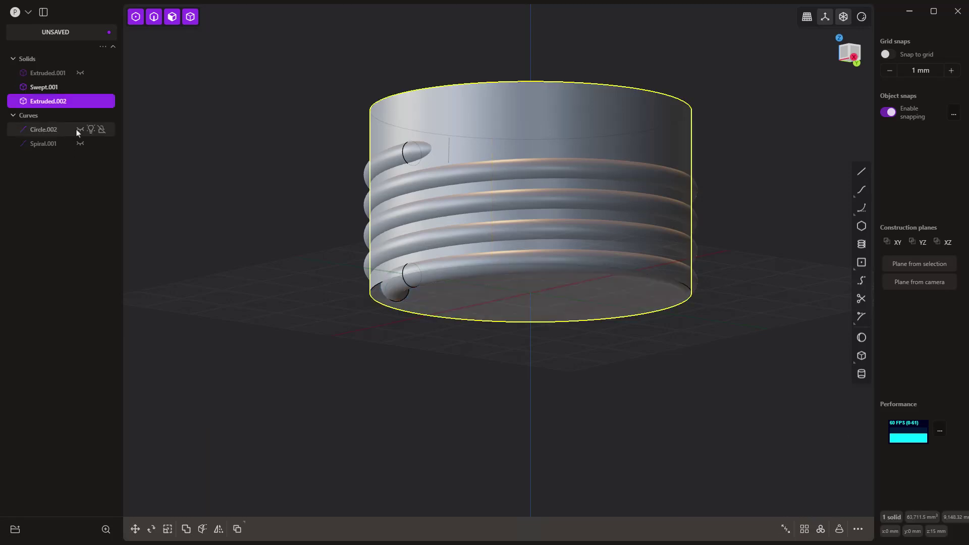
- Move the new cylinder about 3.92 mm down along Z in the front view so it covers the thread's lower end
key(1)
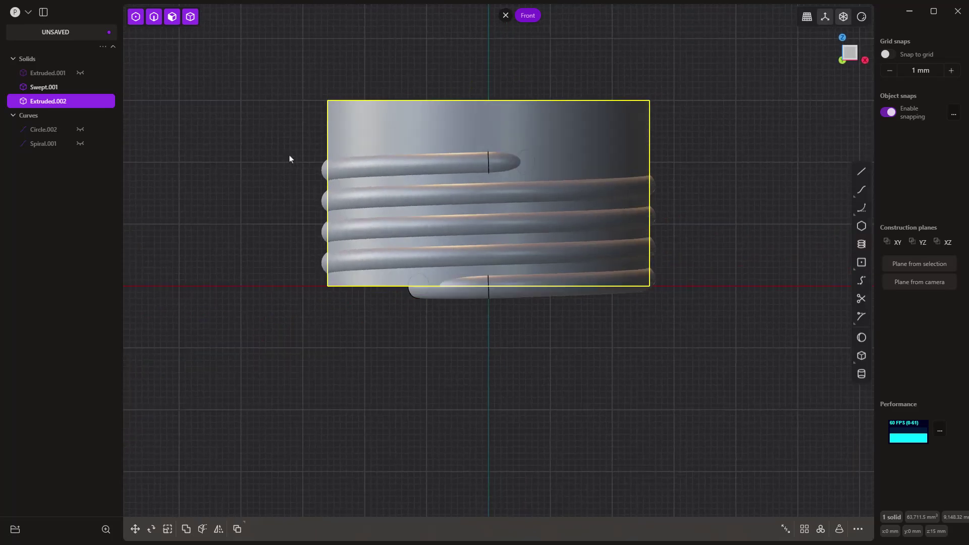
click(134, 528)
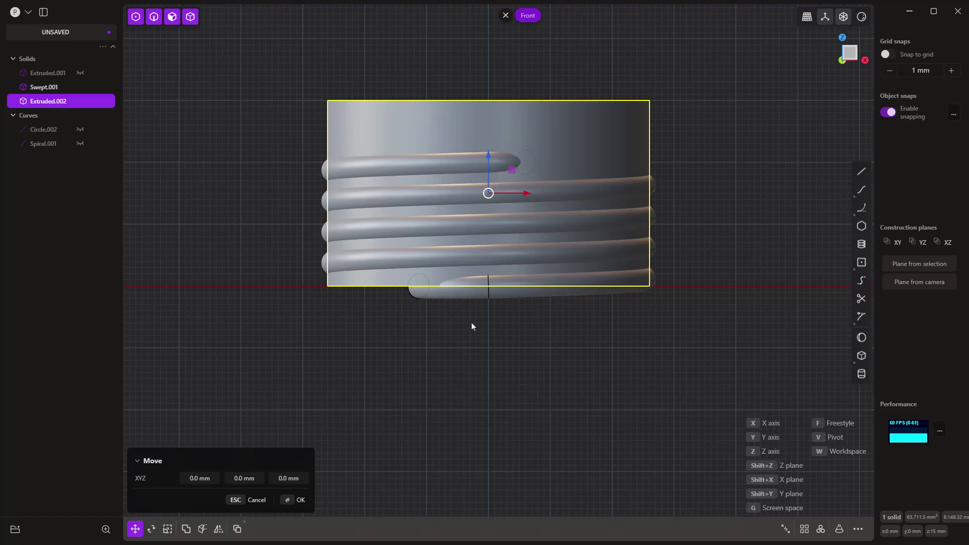
key(z)
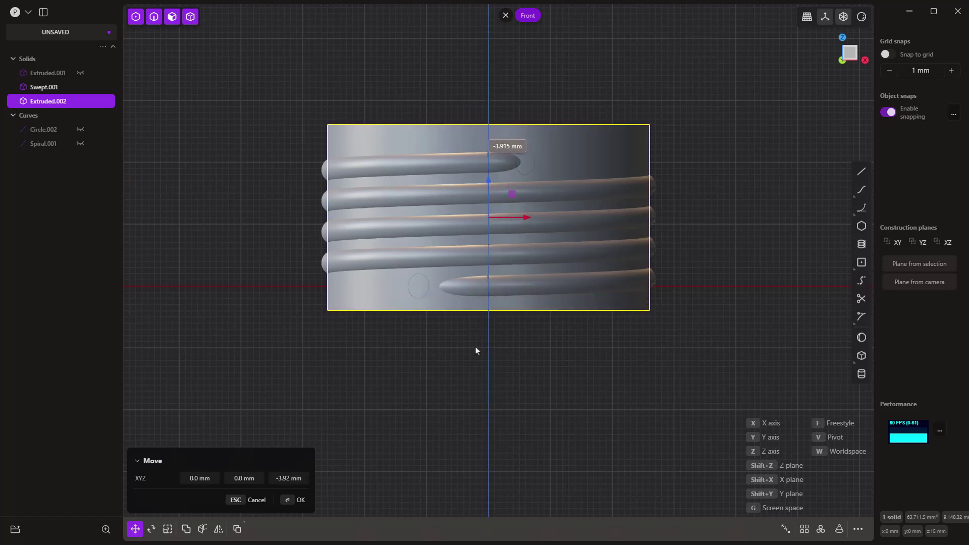
click(476, 348)
click(575, 349)
mouse_move(580, 348)
middle_down()
mouse_move(523, 375)
mouse_move(573, 377)
mouse_move(571, 368)
middle_up()
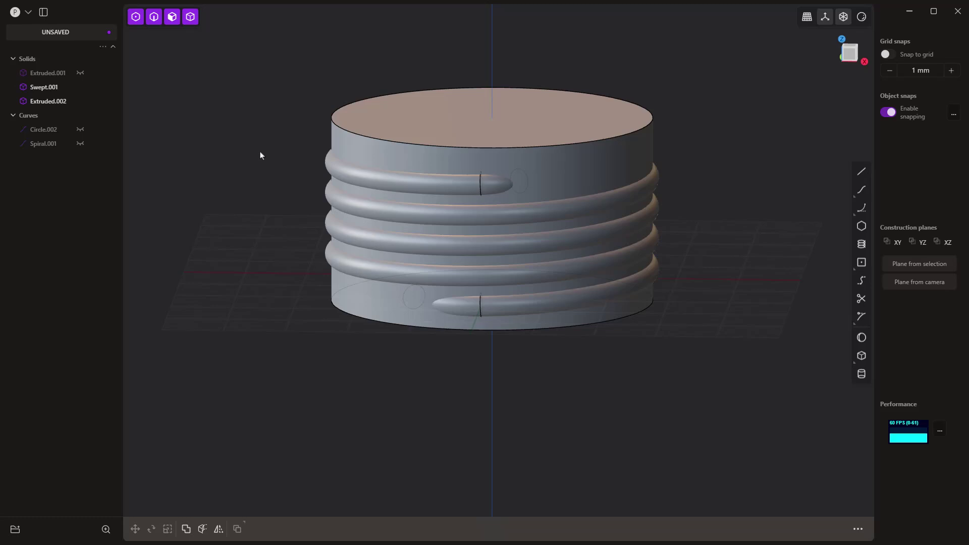
- Duplicate the thread solid in place and hide the copy
click(44, 92)
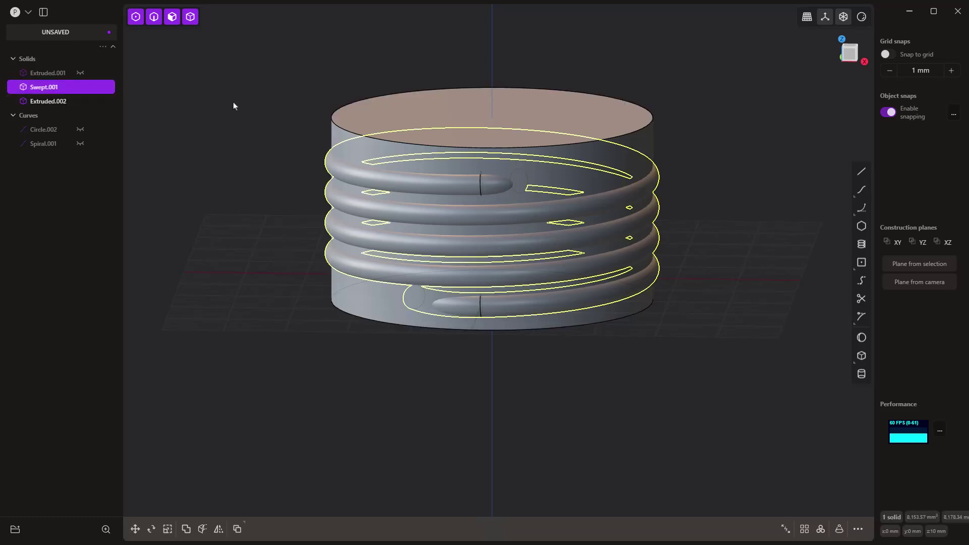
click(237, 528)
click(243, 205)
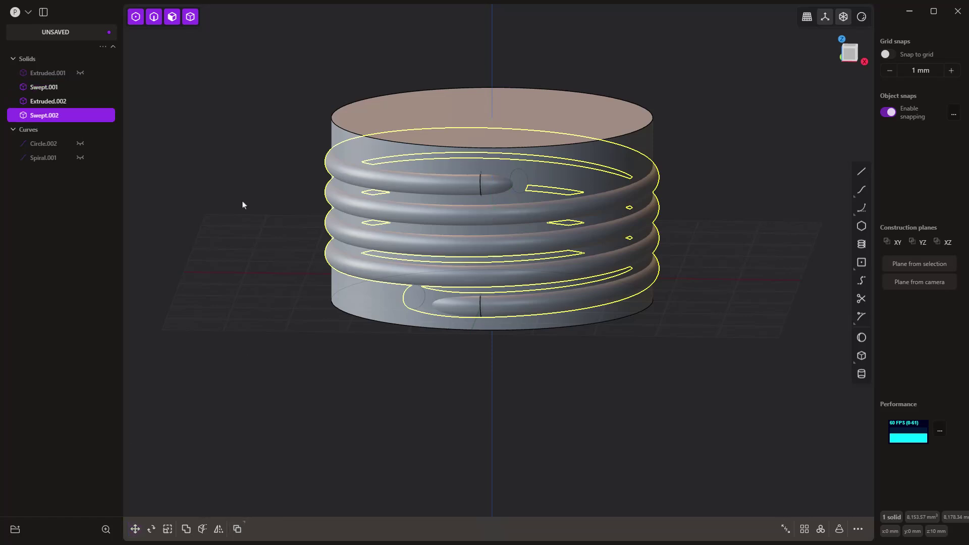
click(80, 115)
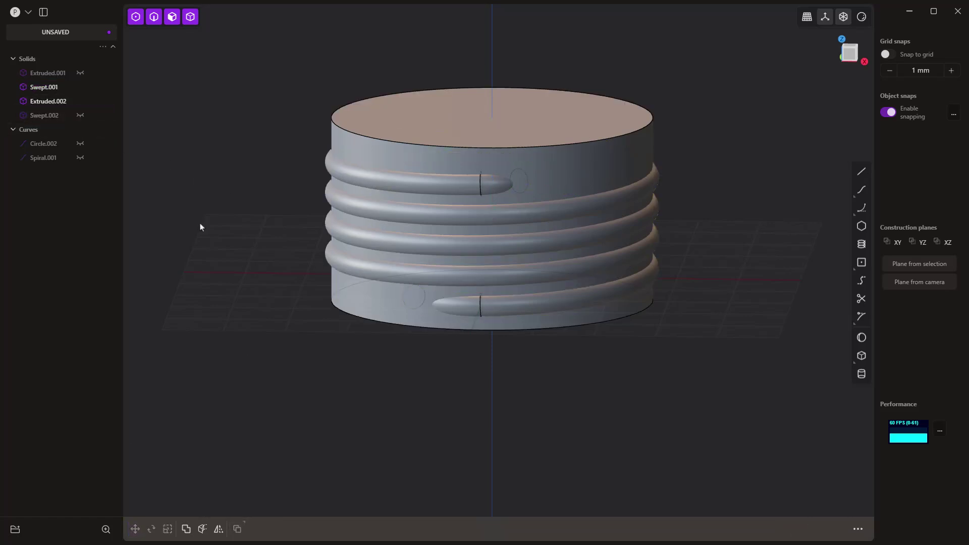
- Boolean-union the visible thread solid with the new cylinder to form one threaded body
click(383, 132)
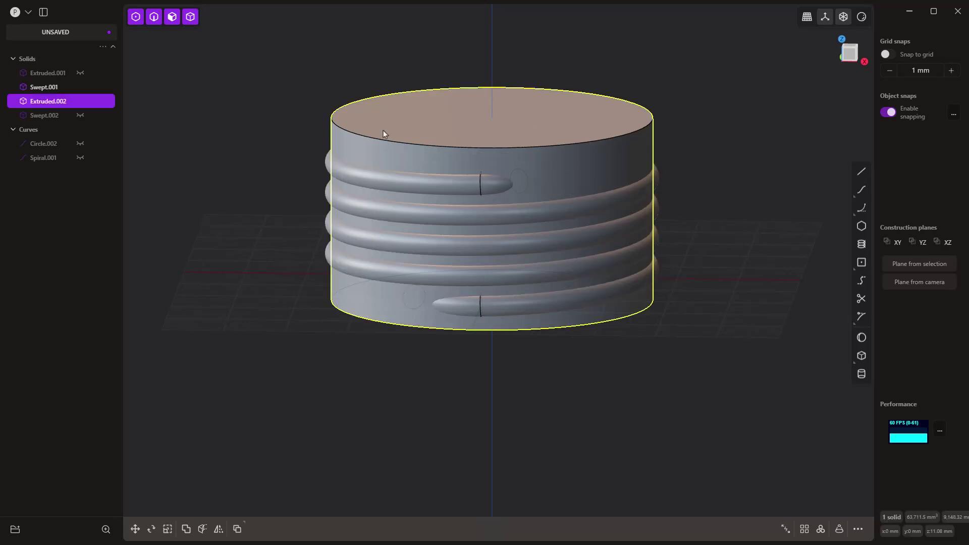
key(q)
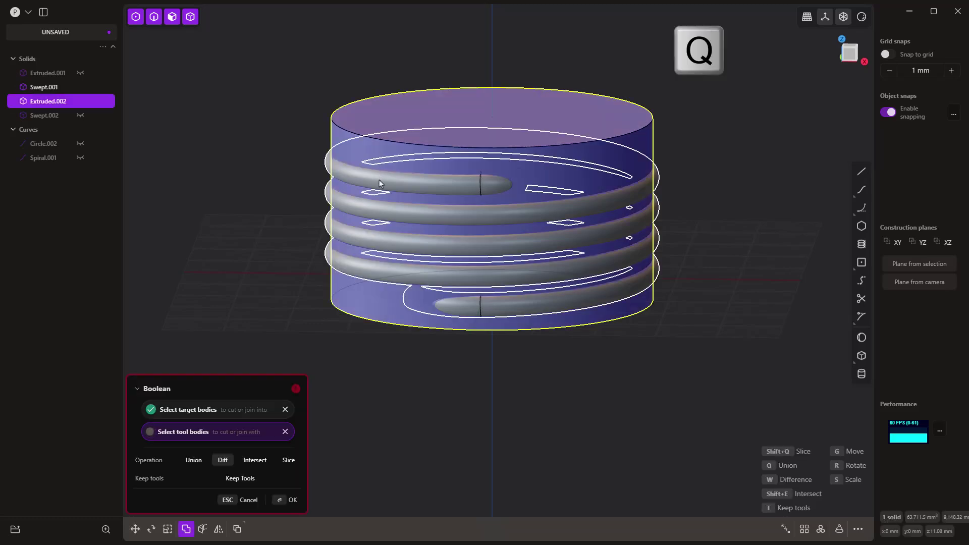
click(351, 173)
key(q)
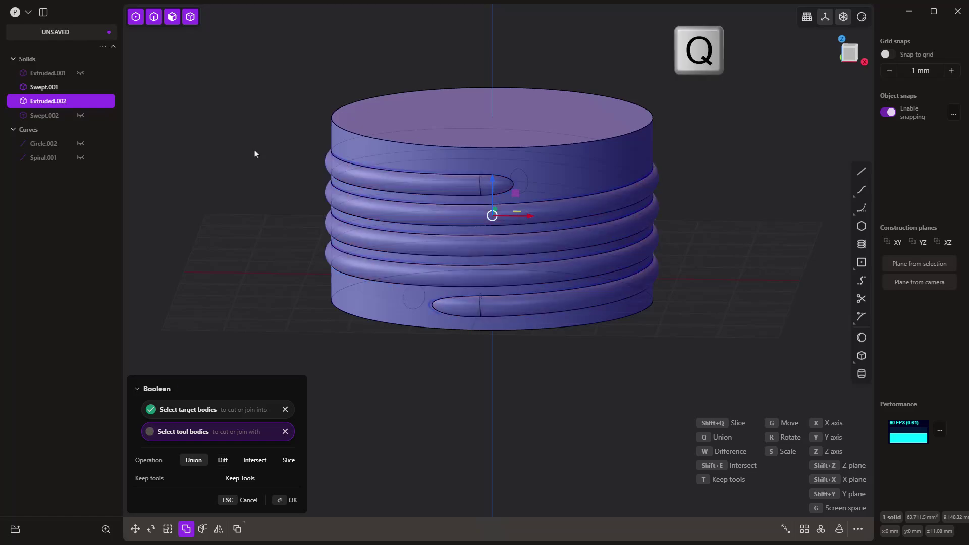
key(Return)
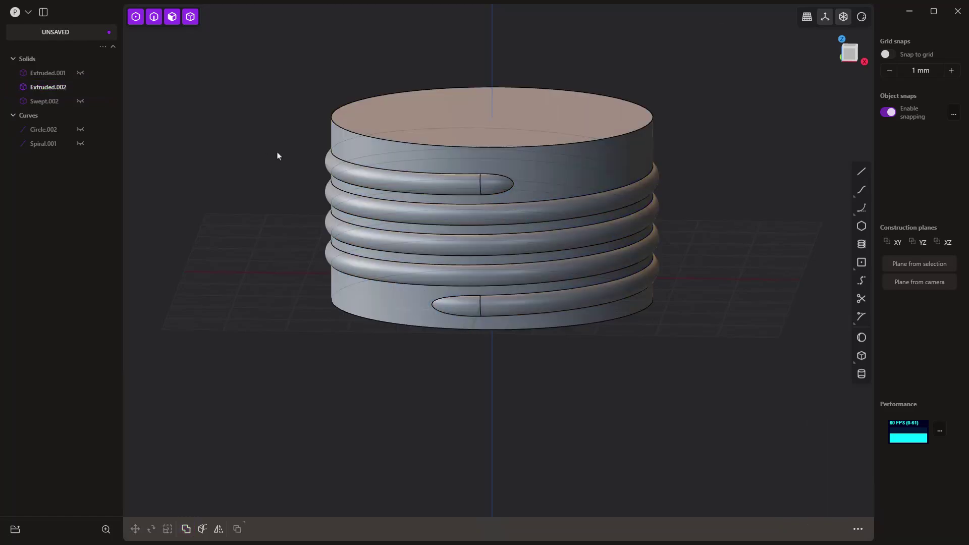
- Offset the outline of the body's top face inward to imprint a smaller concentric circle
middle_drag(277, 156, 433, 90)
click(443, 78)
click(444, 78)
key(o)
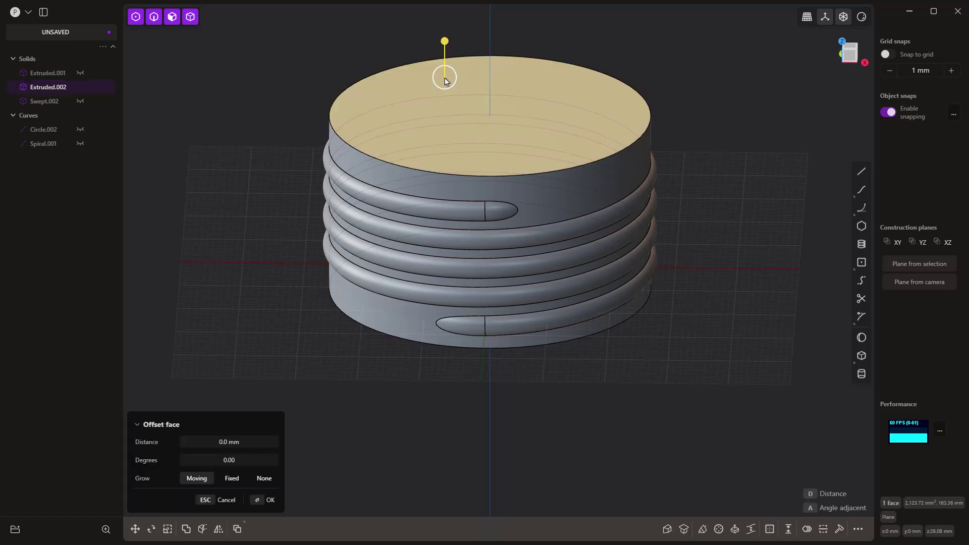
key(o)
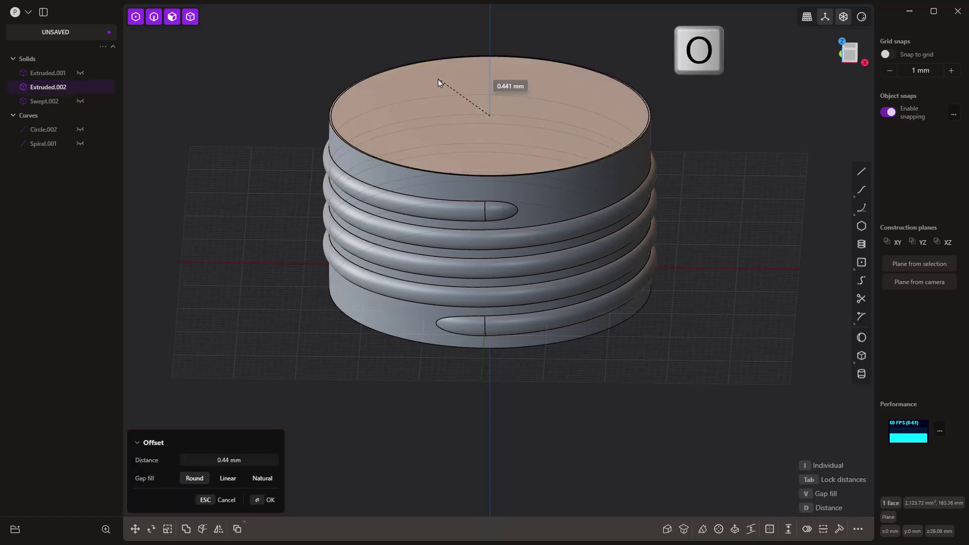
click(456, 58)
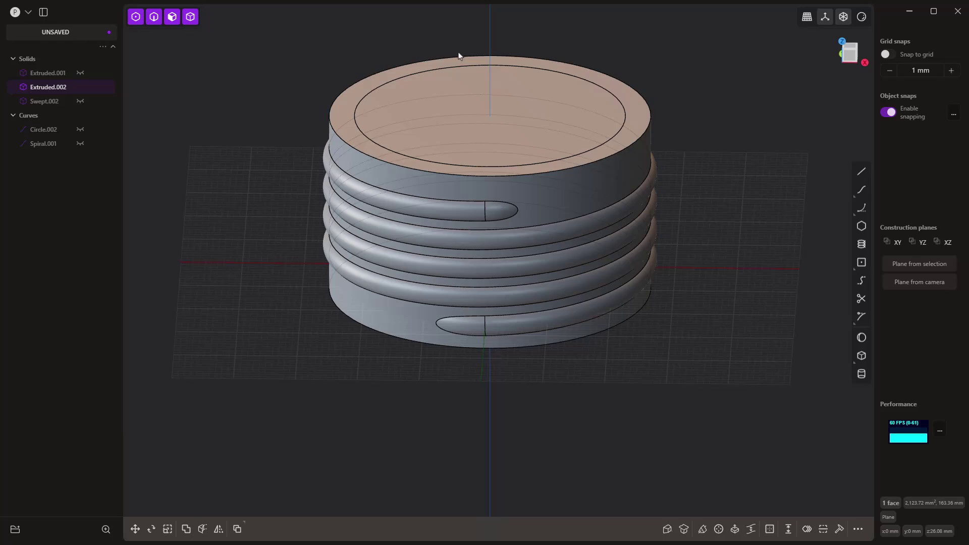
- Offset the inner circular face downward to near the base in the front view, hollowing out the threaded body
drag(480, 45, 488, 185)
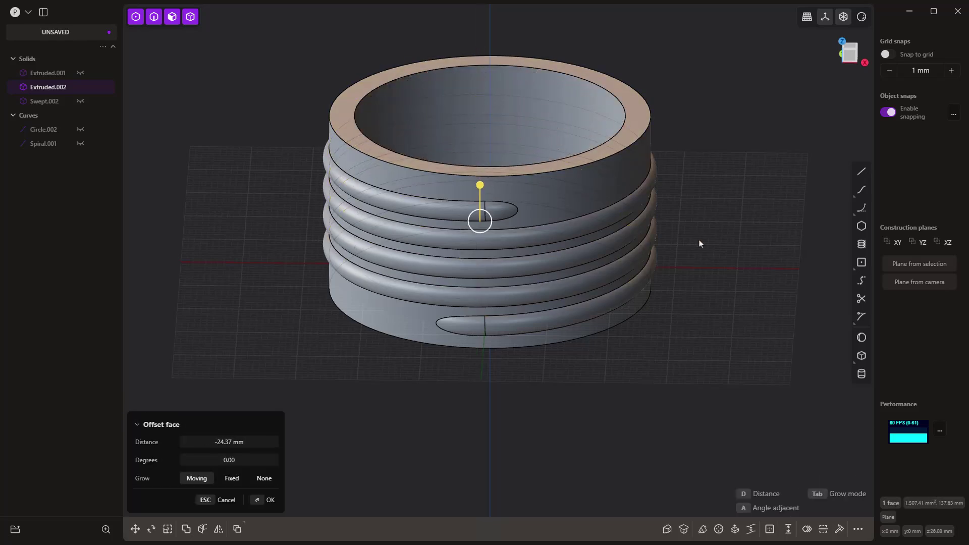
key(1)
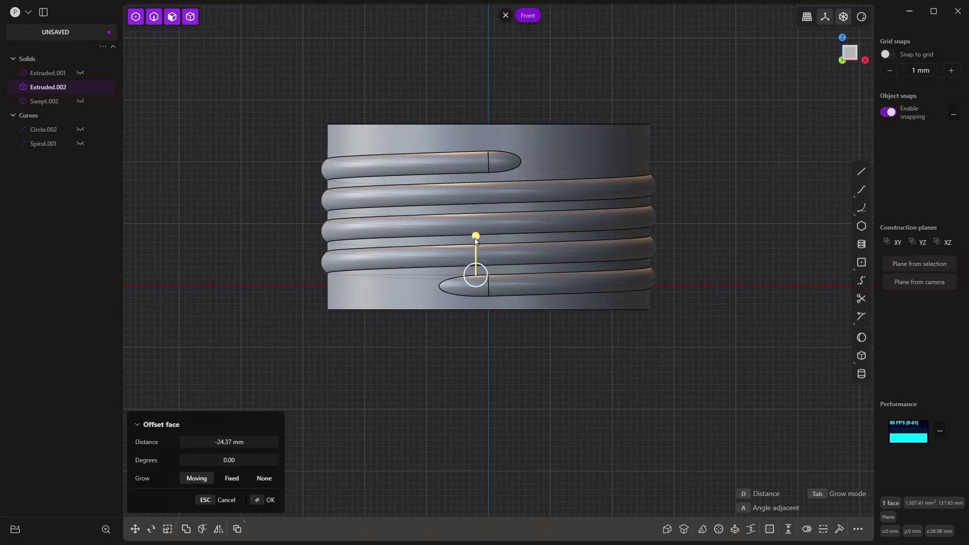
drag(476, 236, 477, 261)
key(Return)
- Chamfer the inner and outer edges of the hollow body's top rim slightly
mouse_move(554, 369)
middle_down()
mouse_move(571, 357)
mouse_move(568, 456)
mouse_move(569, 363)
middle_up()
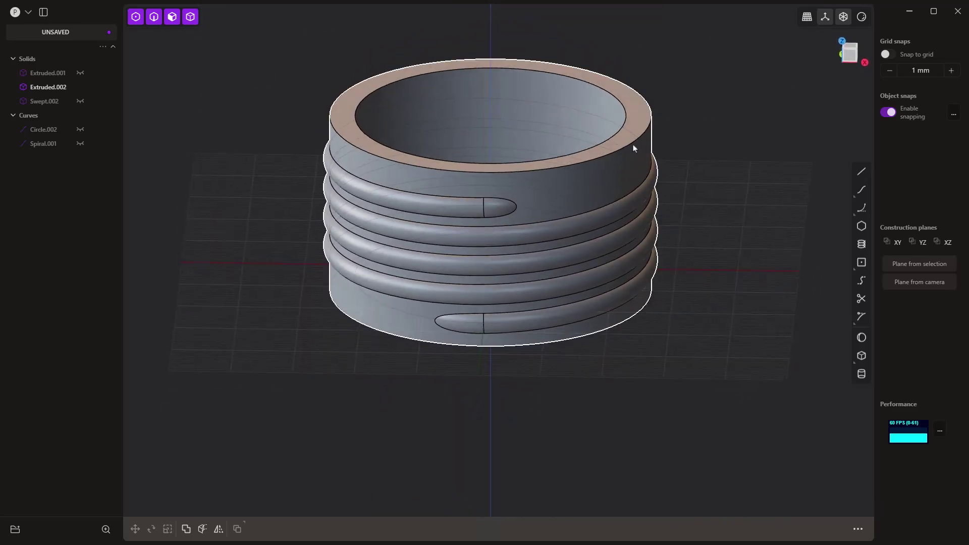
click(635, 144)
key(f)
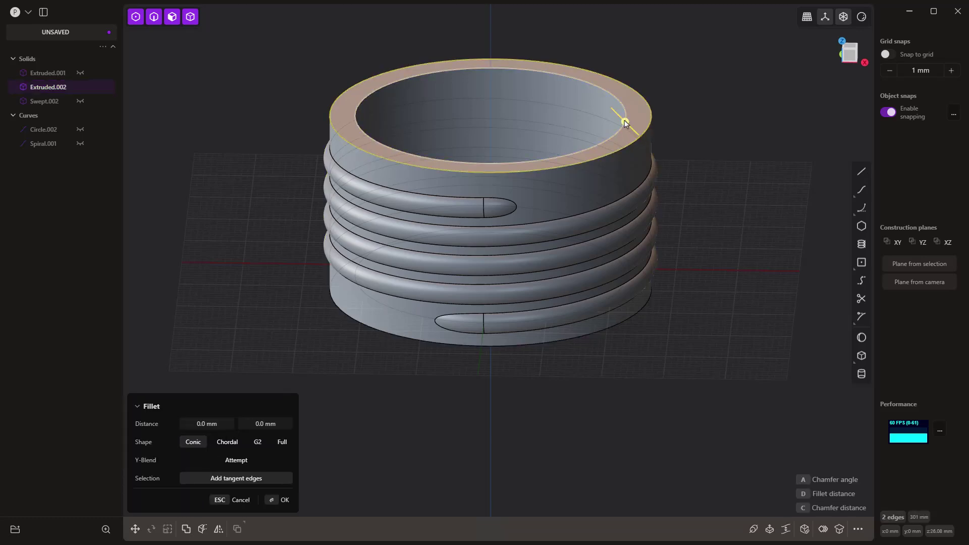
mouse_move(624, 121)
mouse_down()
mouse_move(619, 111)
mouse_move(626, 130)
mouse_up()
key(Return)
middle_drag(737, 151, 663, 316)
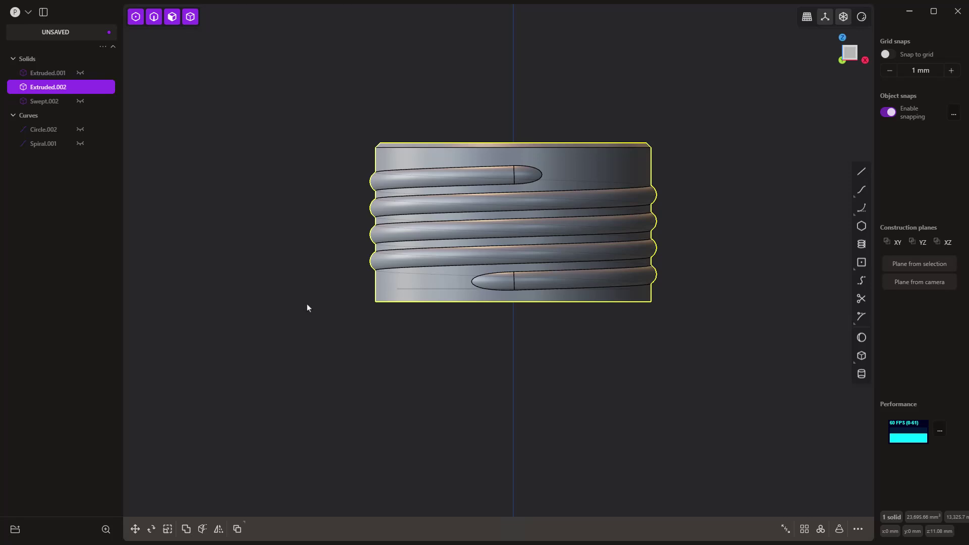
right_drag(389, 258, 504, 291)
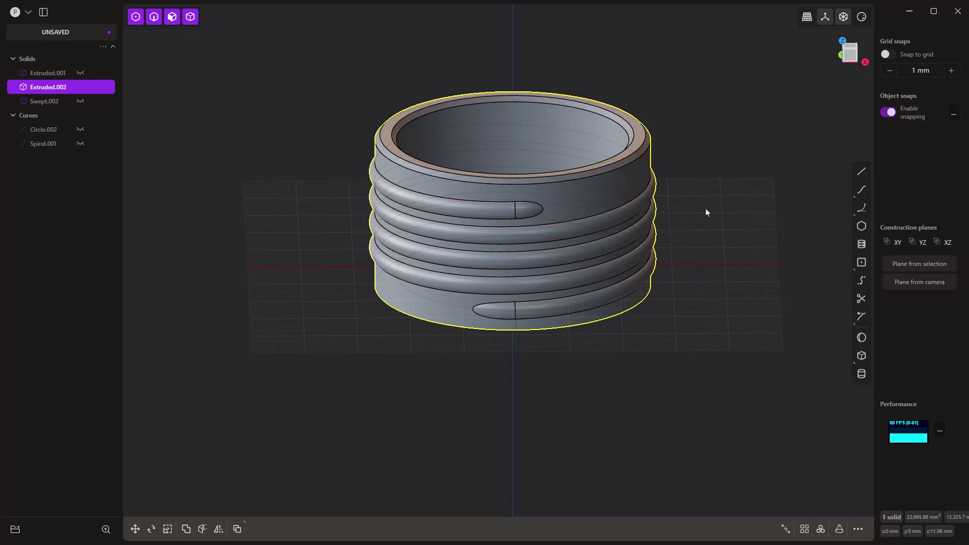
click(276, 169)
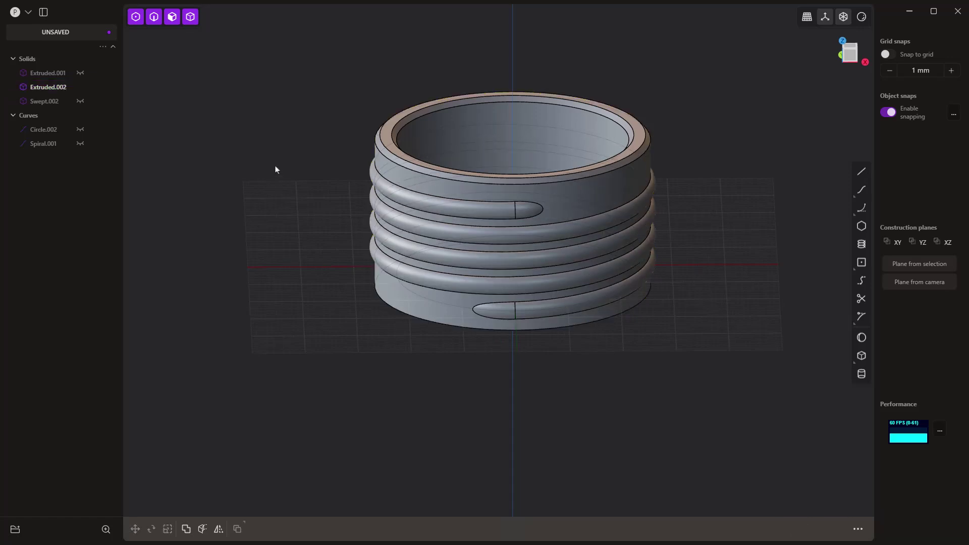
click(68, 101)
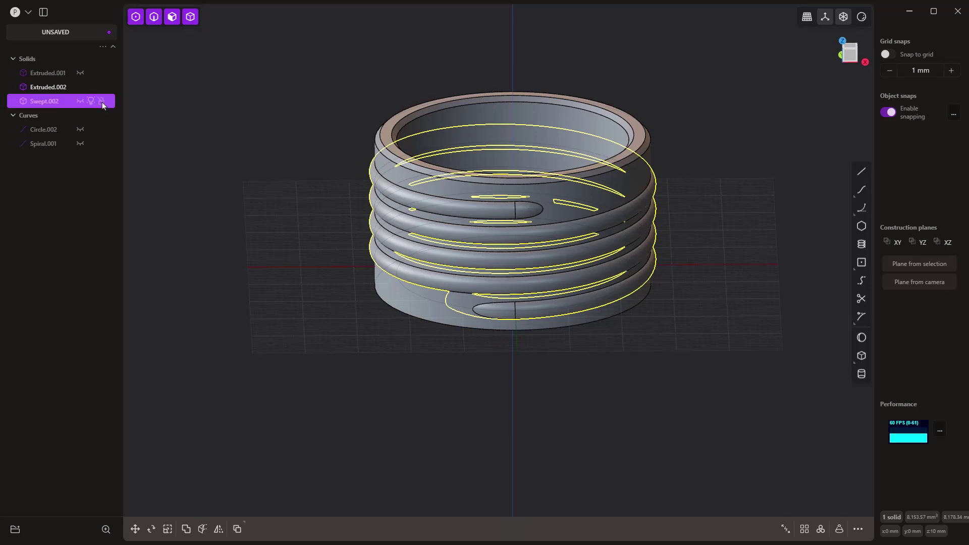
click(182, 109)
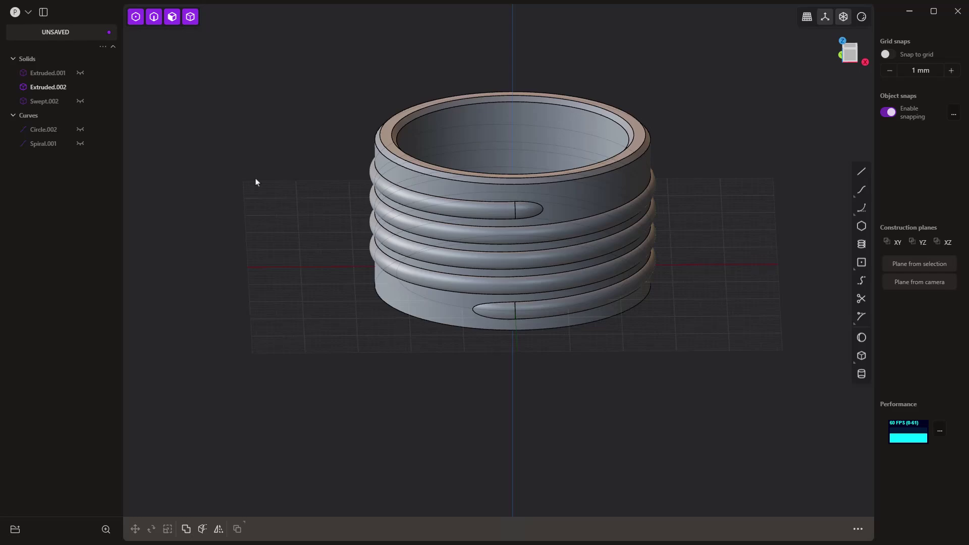
- Draw a 53 mm diameter circle centred on the threaded body's axis in the top view
middle_drag(273, 186, 275, 231)
key(7)
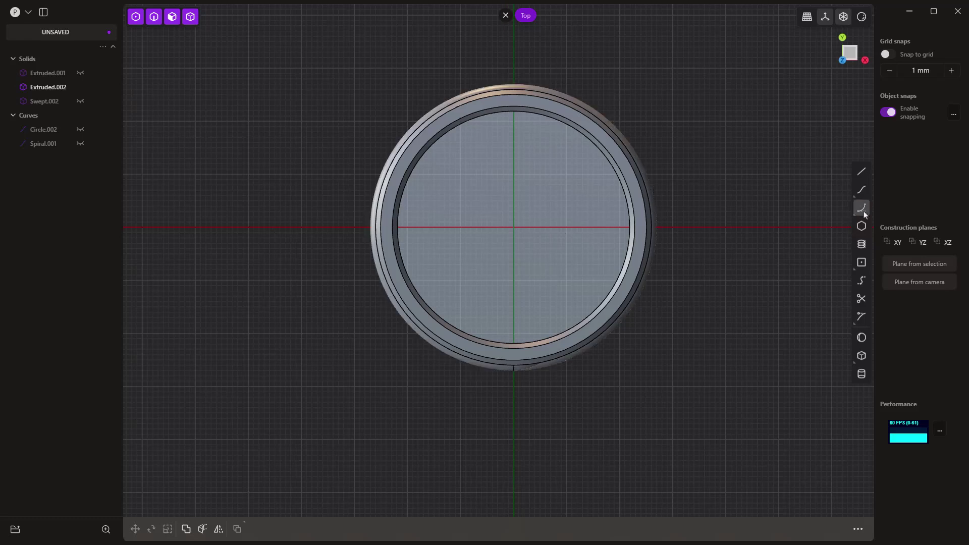
mouse_move(863, 213)
click(839, 152)
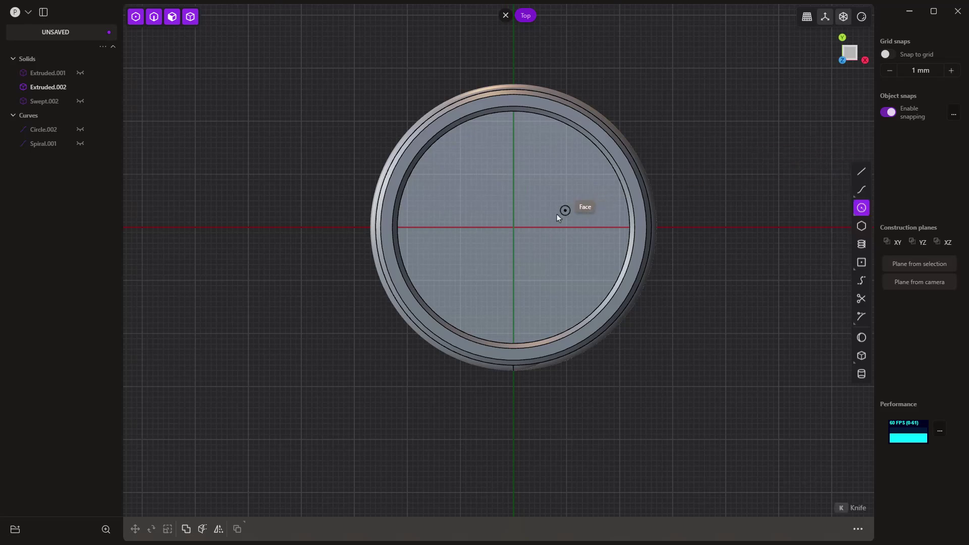
click(513, 231)
scroll(654, 193, up, 2)
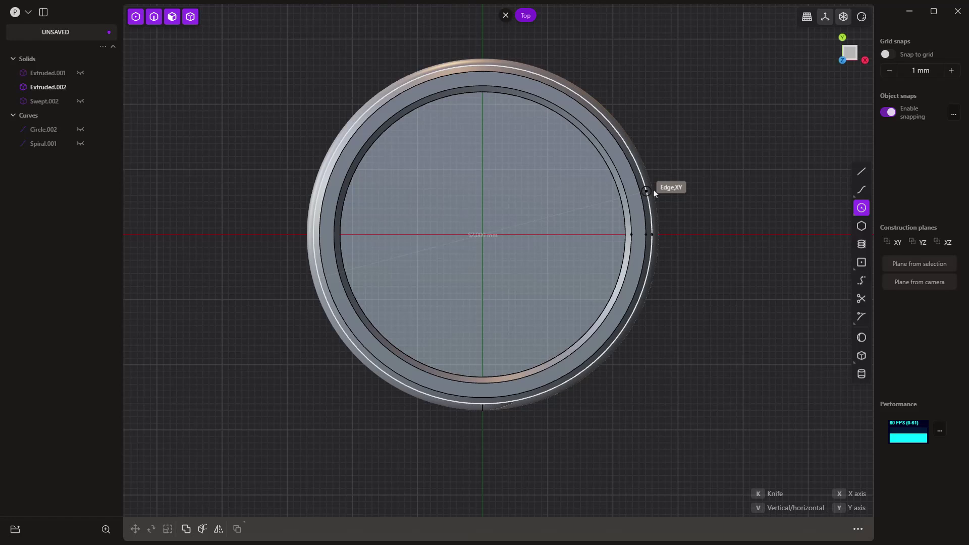
key(Tab)
text(53)
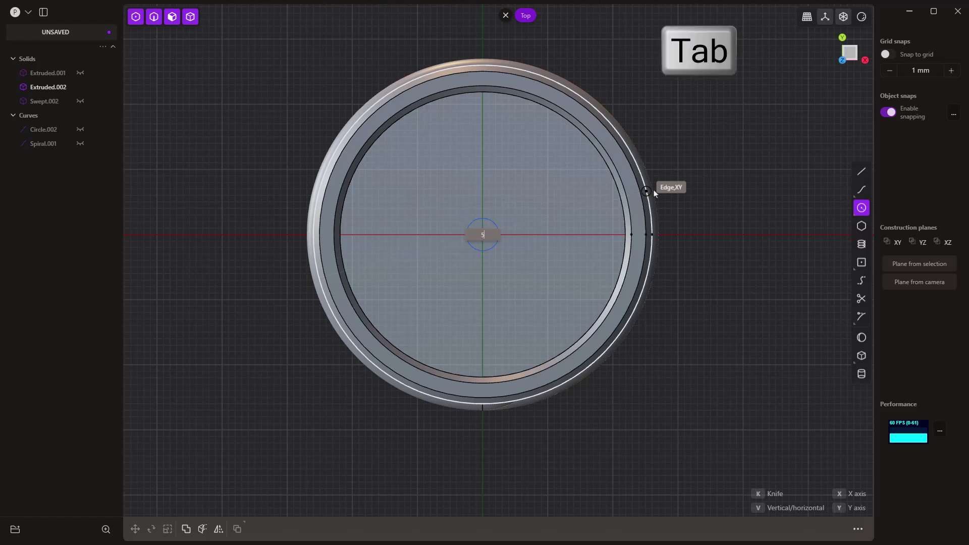
click(654, 193)
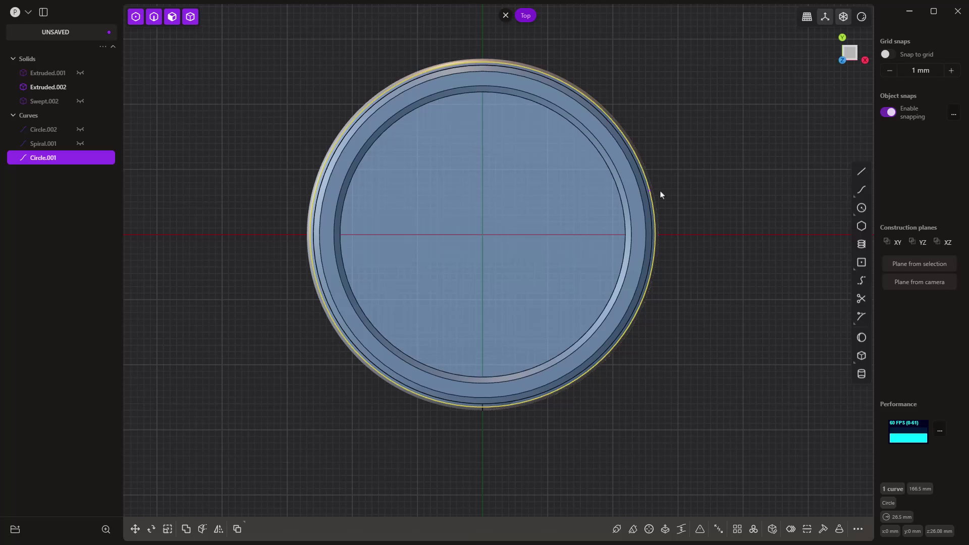
- Draw a concentric 60 mm diameter circle around the 53 mm circle
click(861, 207)
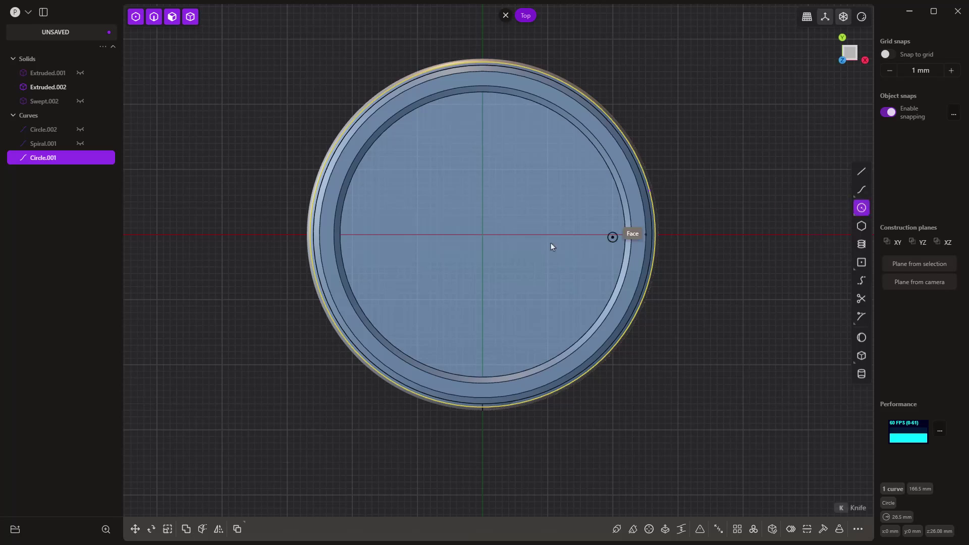
click(483, 235)
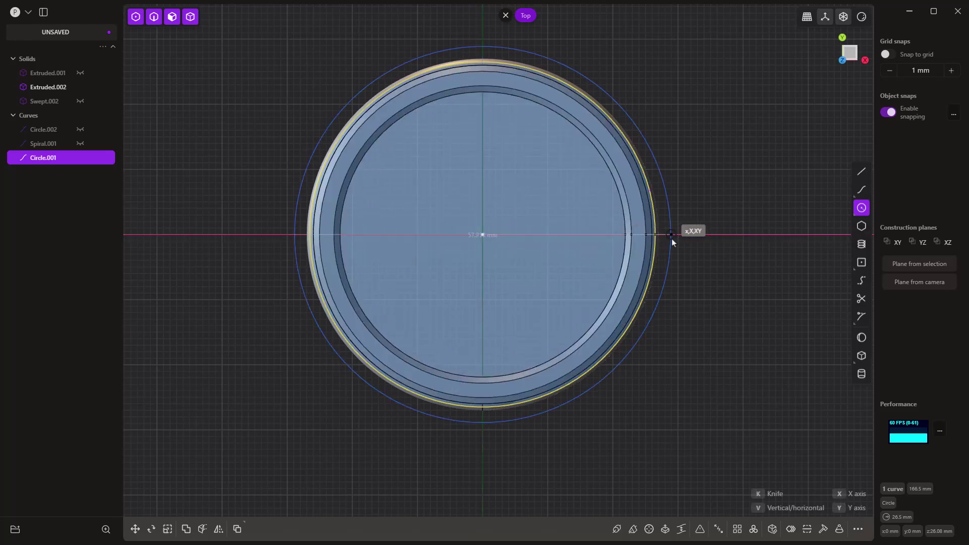
key(Tab)
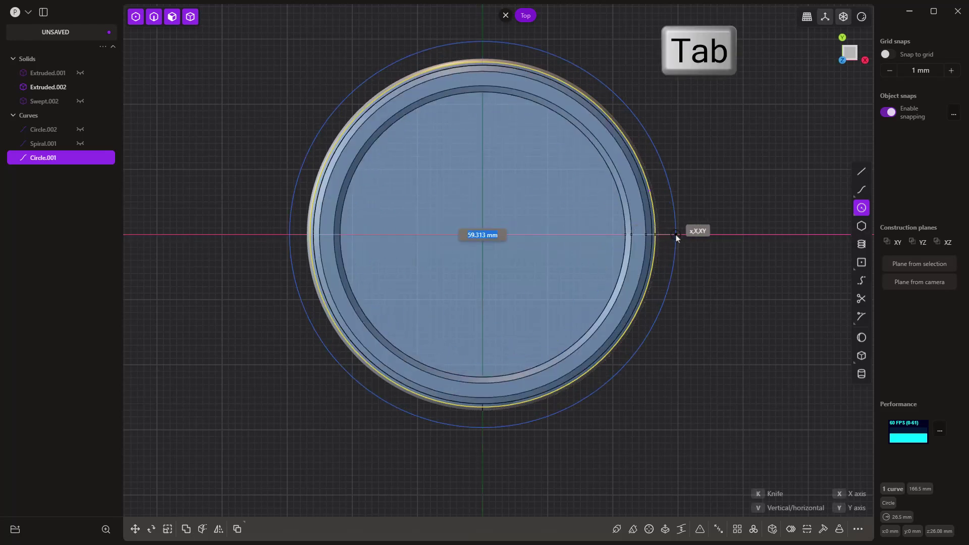
text(60)
key(Return)
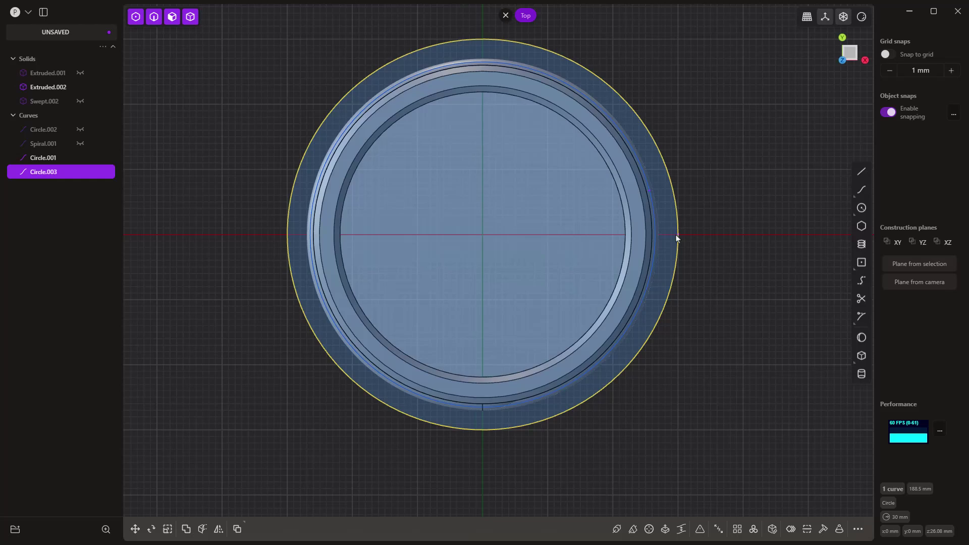
- Extrude the ring region between the two circles 10 mm downward as a new solid and hide both circles
middle_drag(664, 231, 673, 111)
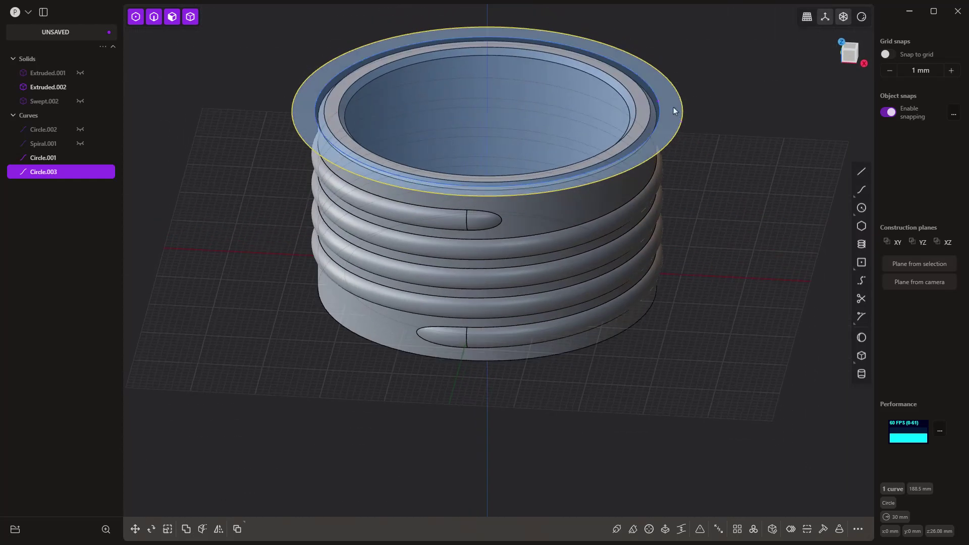
key(e)
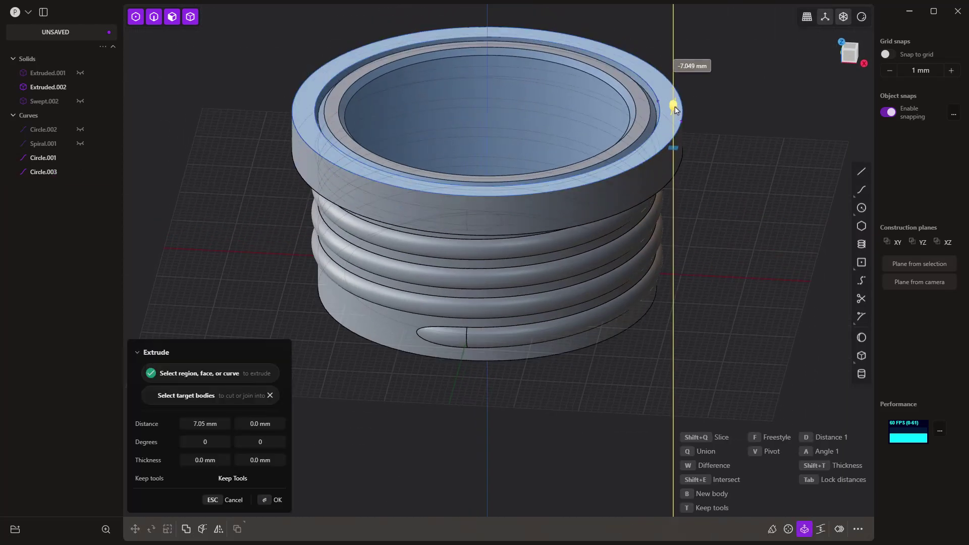
click(198, 424)
text(1)
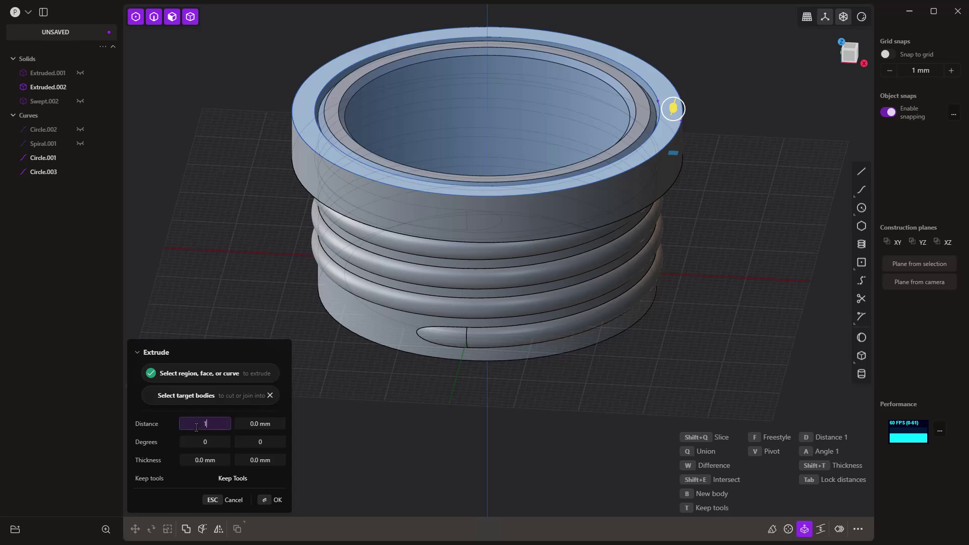
text(0)
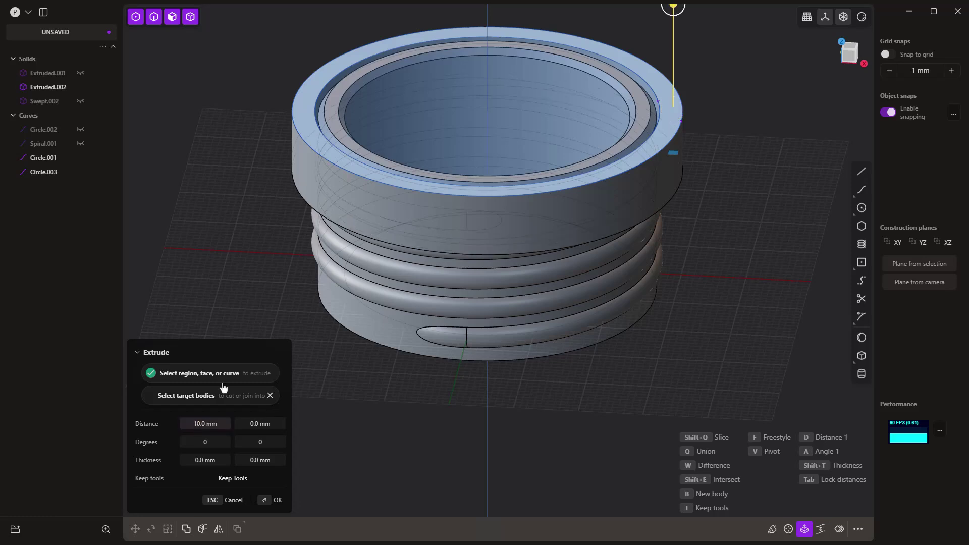
key(Return)
click(81, 172)
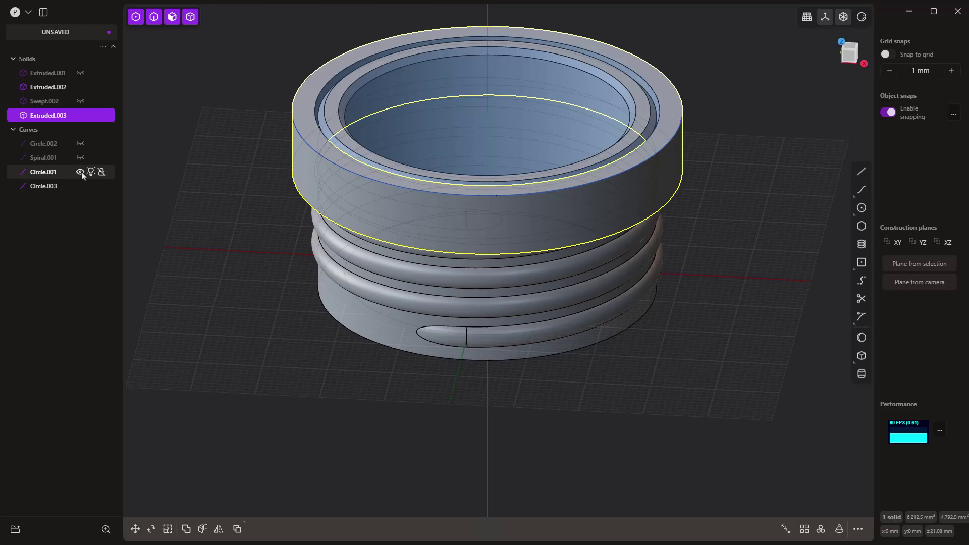
click(80, 186)
click(244, 317)
- Move the extruded ring -10 mm along Z in the front view so it surrounds the middle of the thread
key(KP_1)
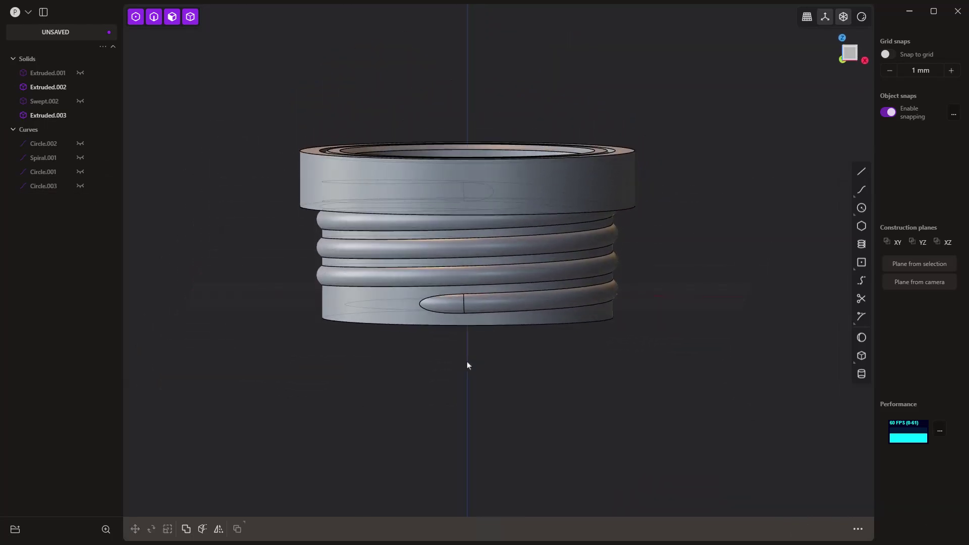
click(631, 172)
key(g)
key(g)
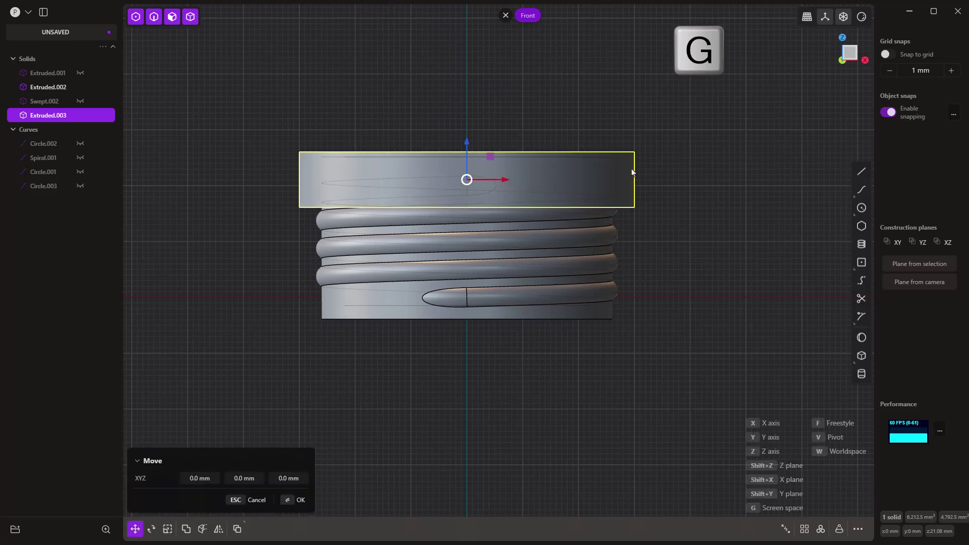
key(z)
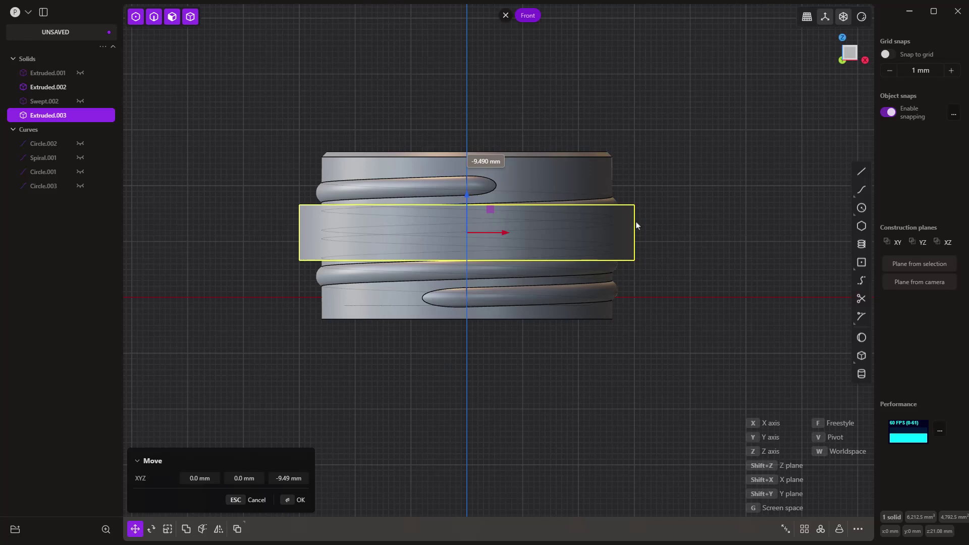
click(637, 228)
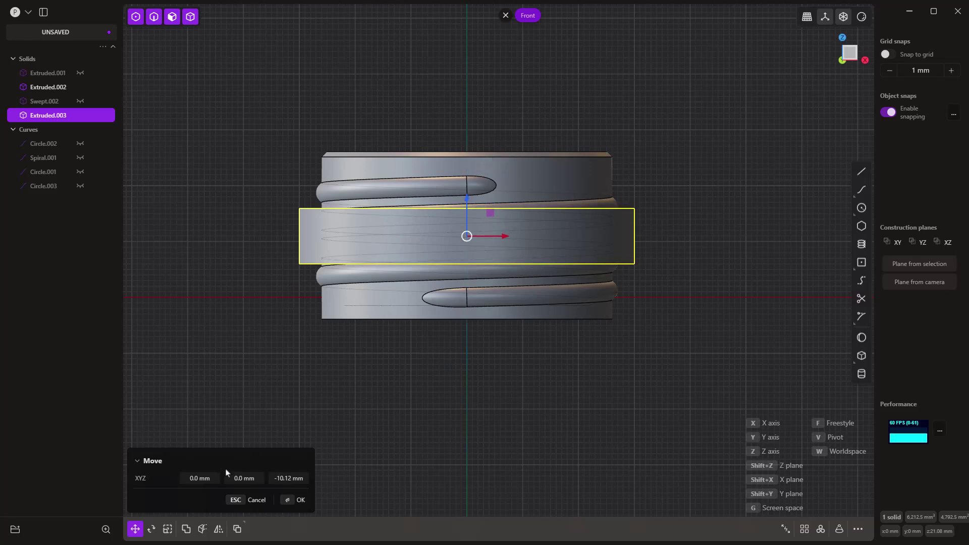
click(275, 476)
text(-10)
key(Return)
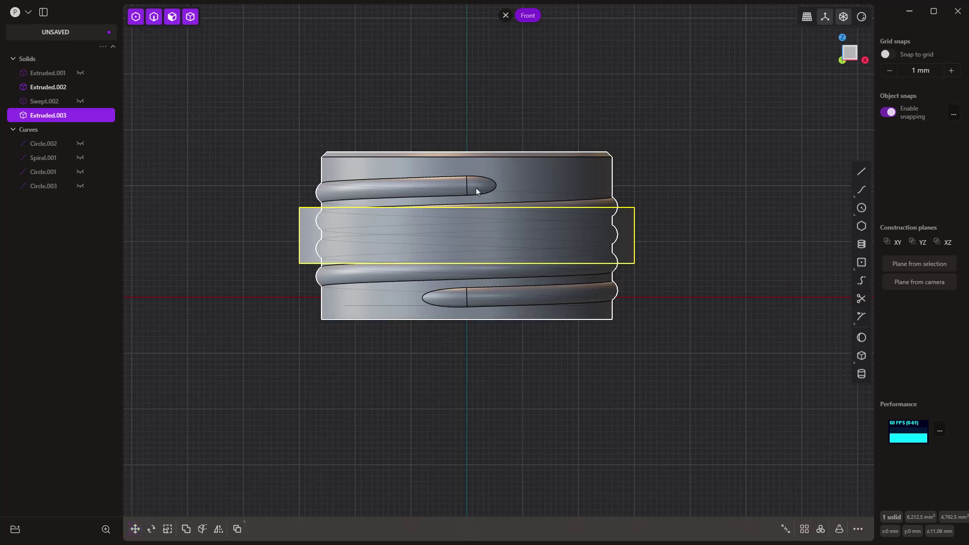
- Hide the threaded body and show the duplicated thread sweep together with the surrounding ring
click(659, 314)
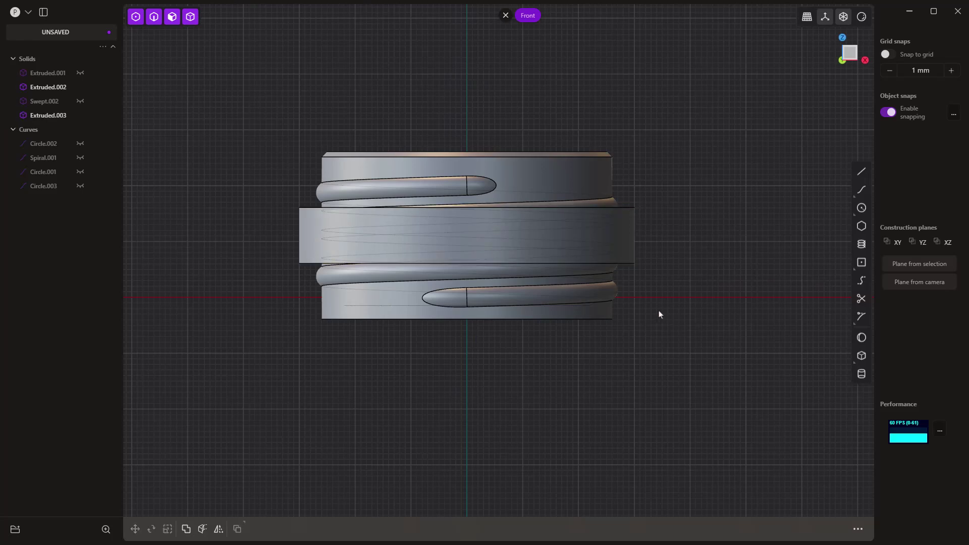
middle_drag(659, 313, 621, 335)
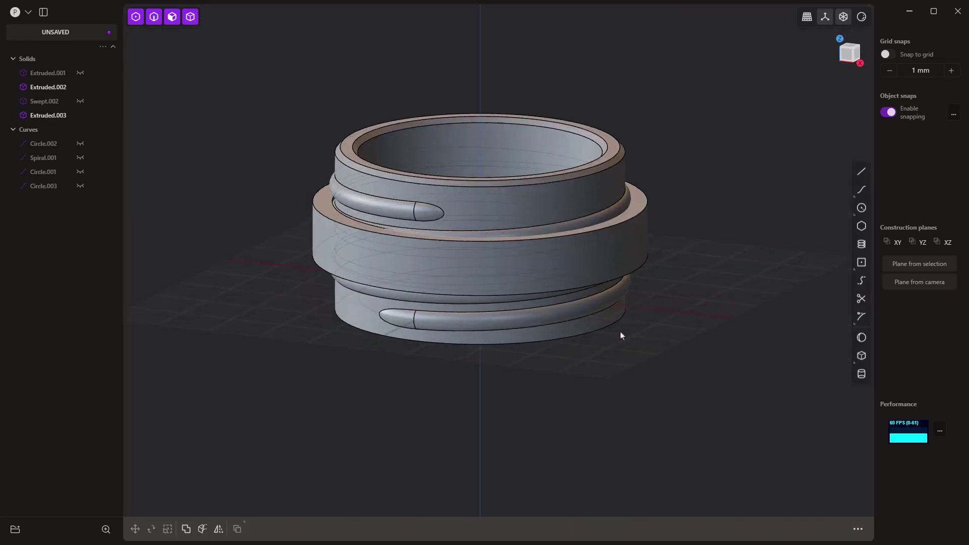
click(80, 87)
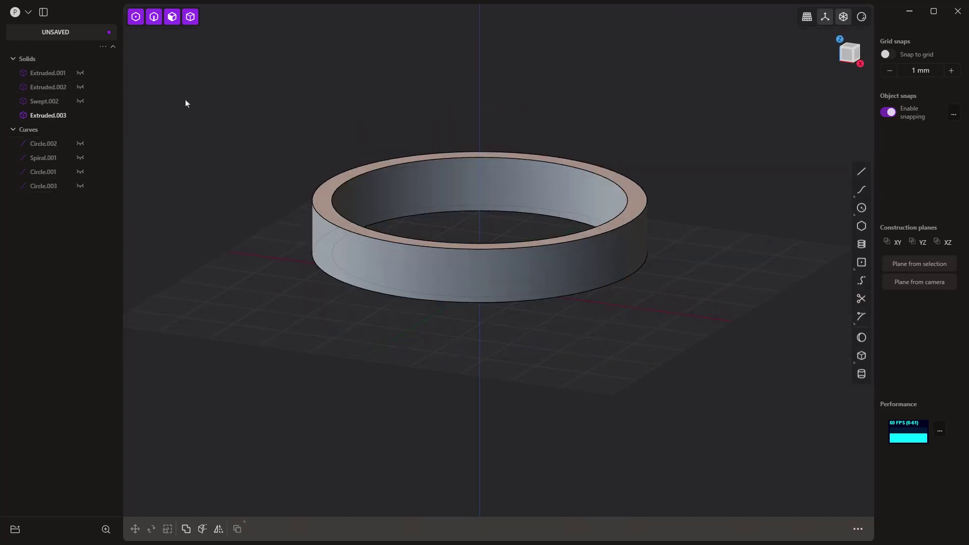
click(80, 101)
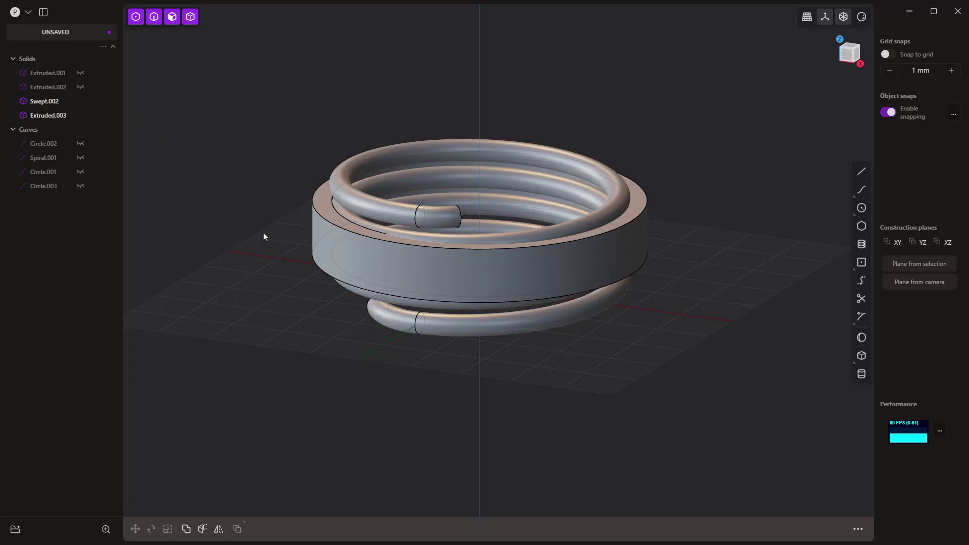
- Offset the duplicated thread's long spiral face and both end faces outward by 0.2 mm
scroll(464, 217, up, 4)
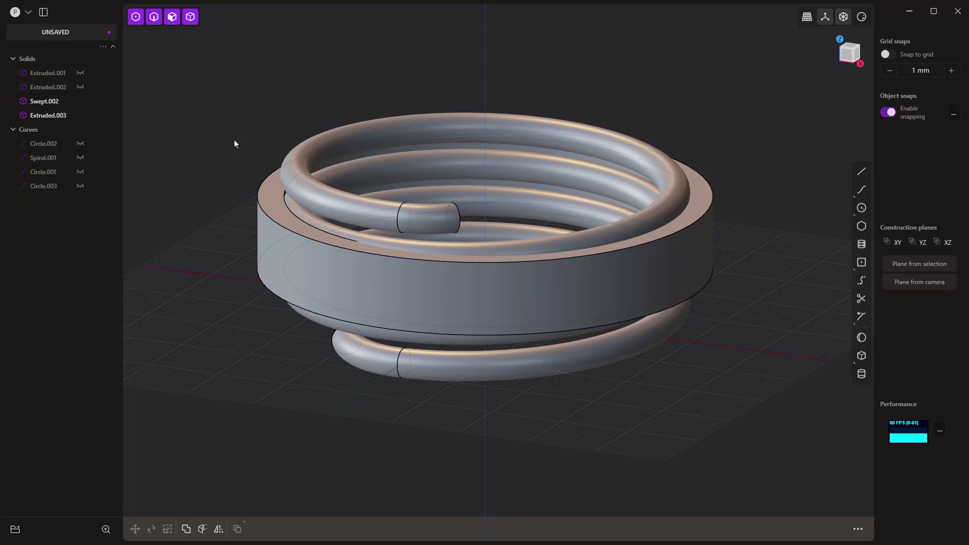
click(313, 148)
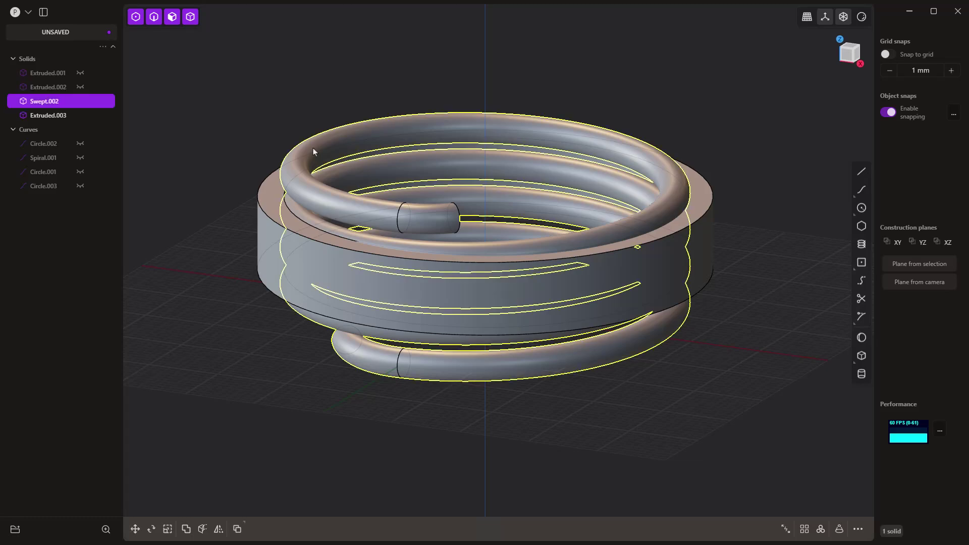
click(316, 146)
key(o)
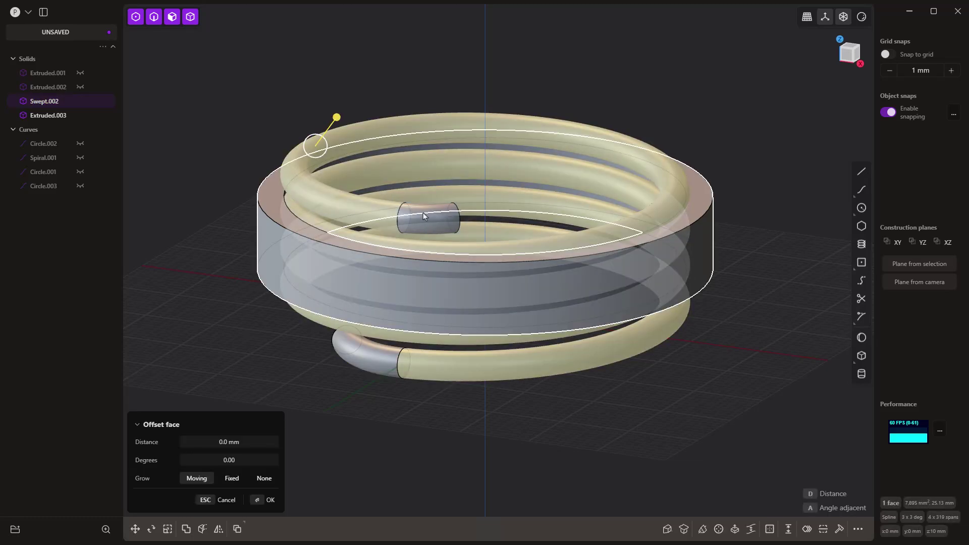
shift+click(429, 221)
shift+click(370, 362)
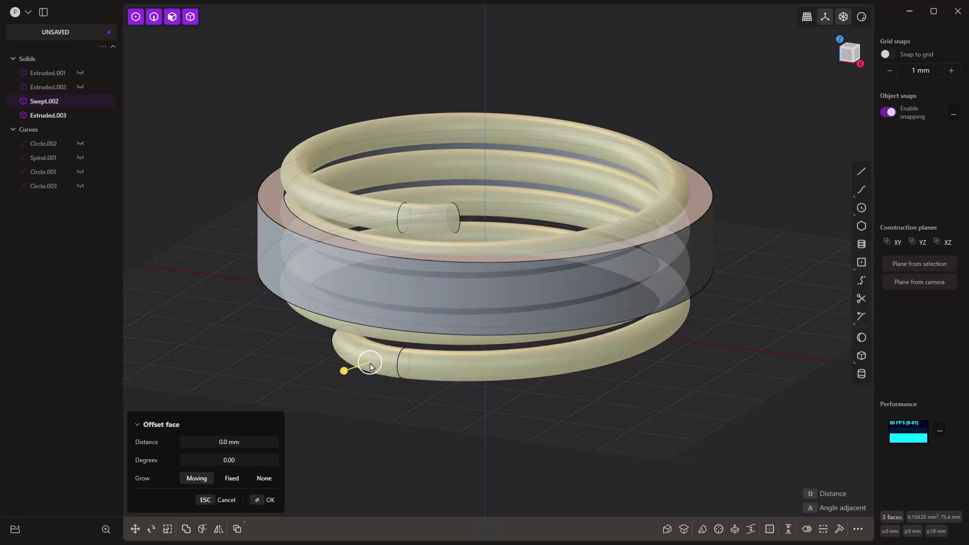
click(259, 442)
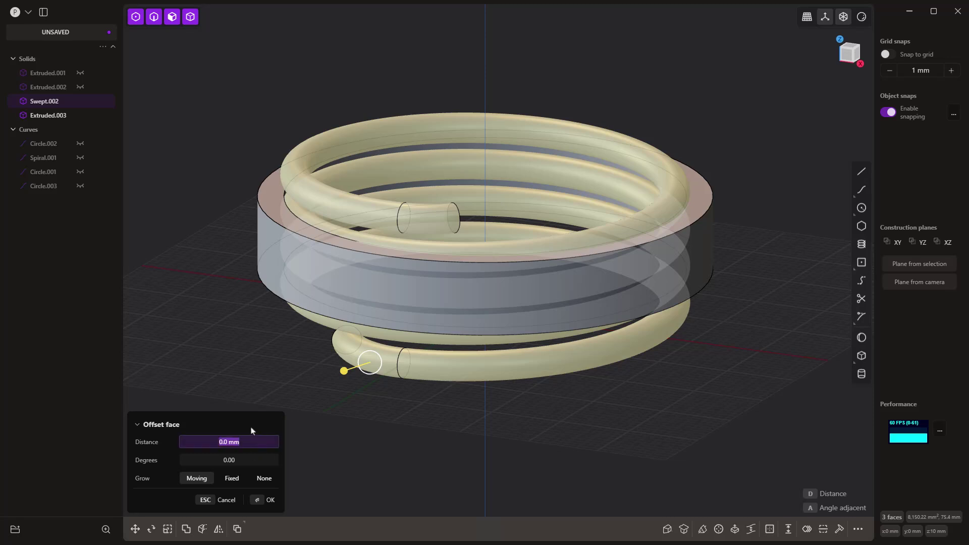
text(2)
key(Return)
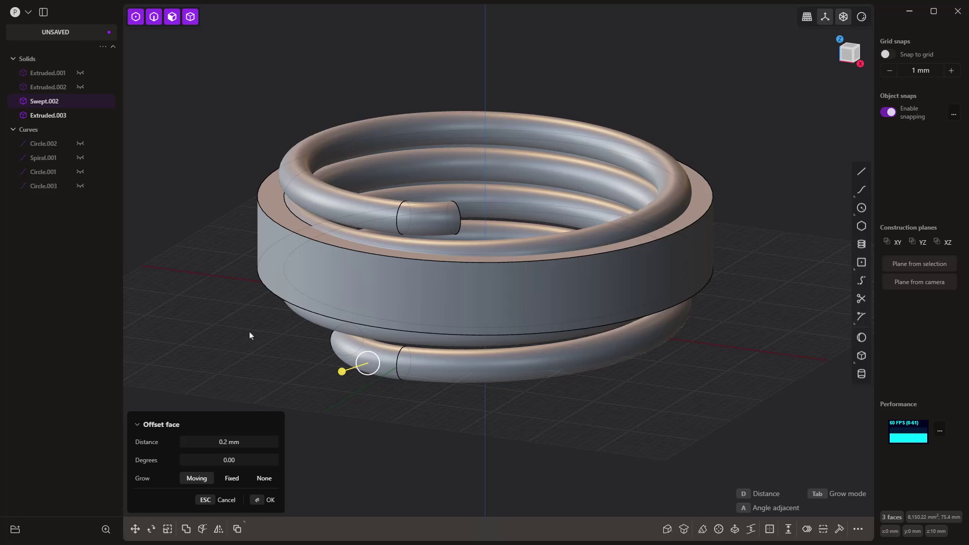
key(Return)
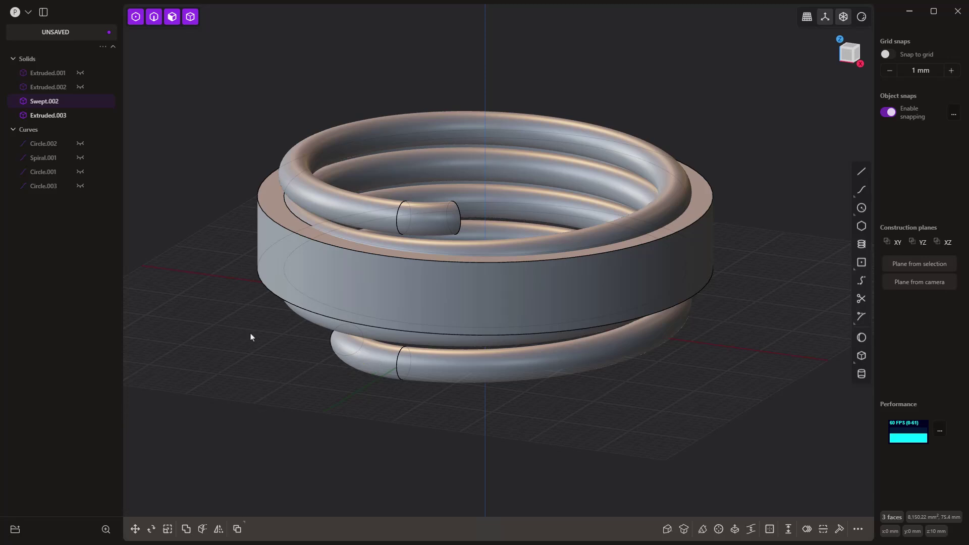
key(o)
- Subtract the enlarged thread sweep from the ring with a Boolean difference to cut the internal thread
click(277, 226)
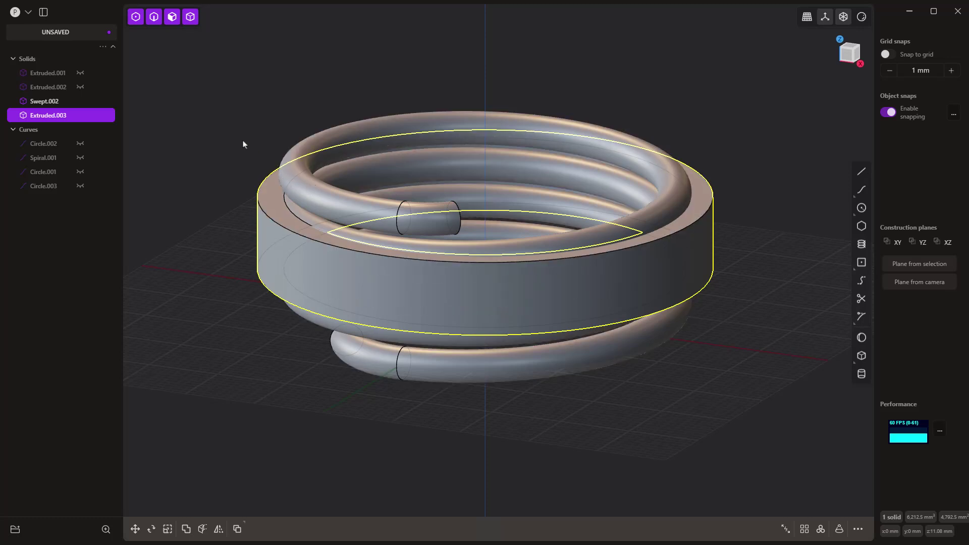
click(240, 164)
click(267, 226)
key(q)
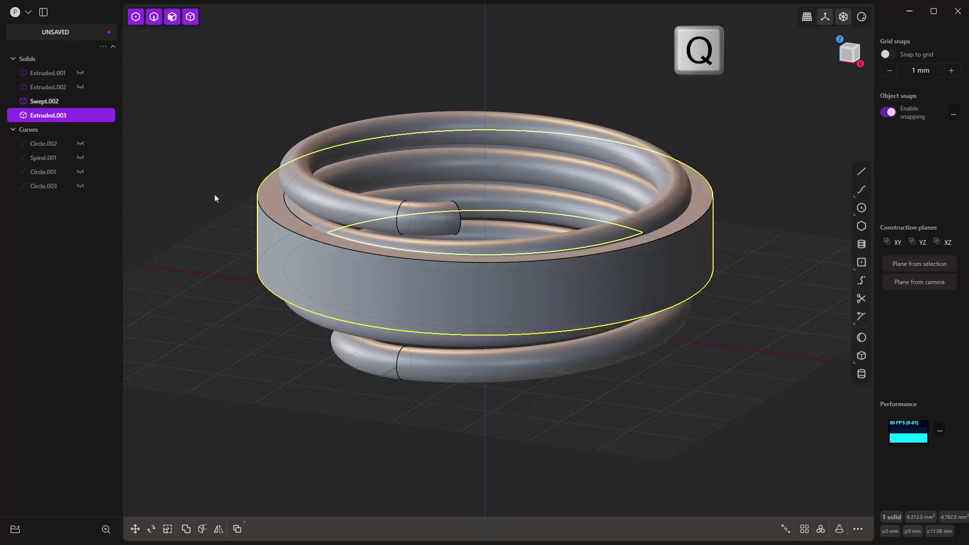
click(397, 128)
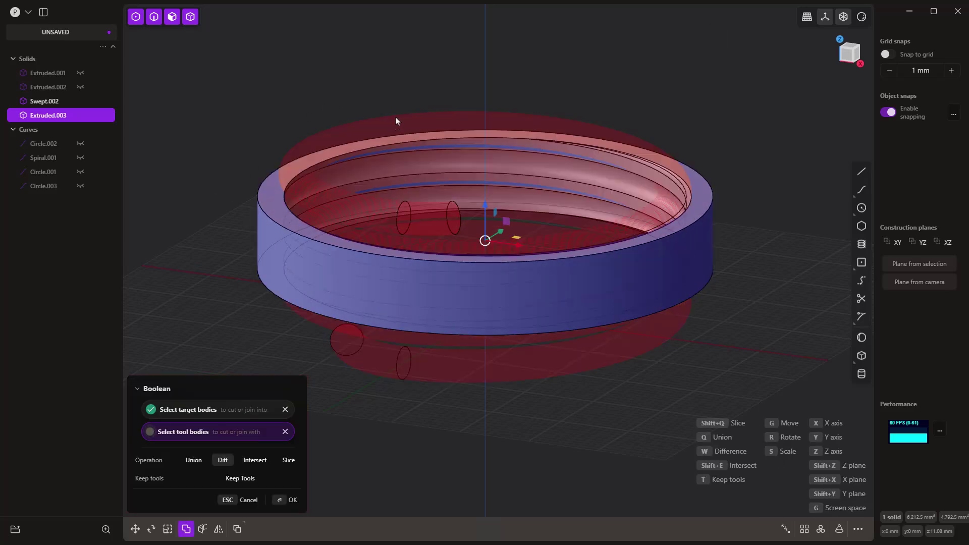
key(Return)
click(388, 89)
middle_drag(427, 132, 454, 116)
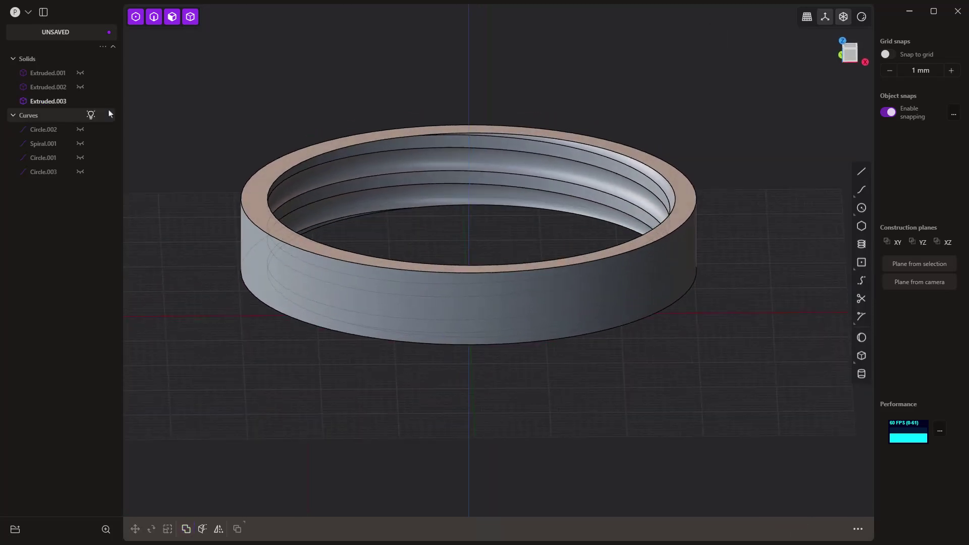
- Show the threaded body again and delete the leftover inner solid Extruded.001
click(80, 88)
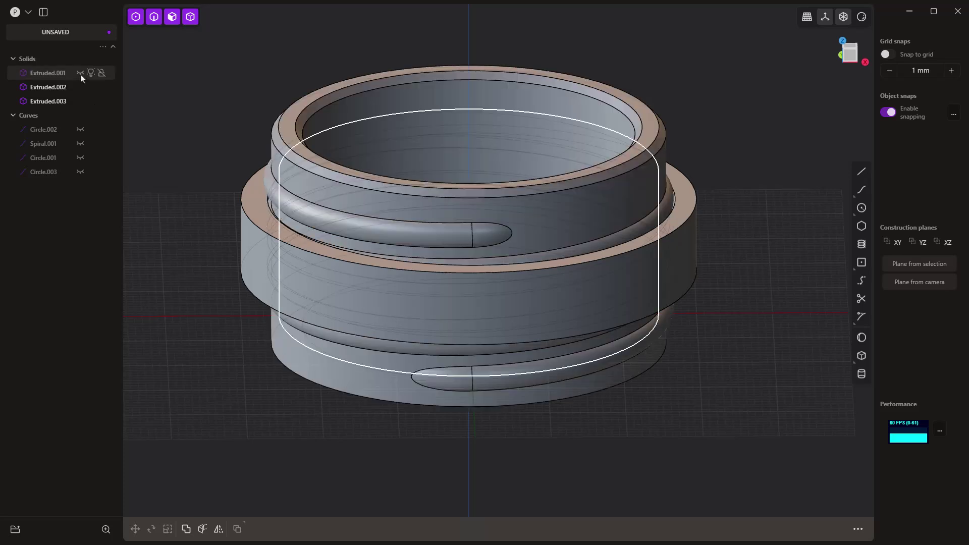
click(79, 73)
click(46, 73)
right_click(47, 73)
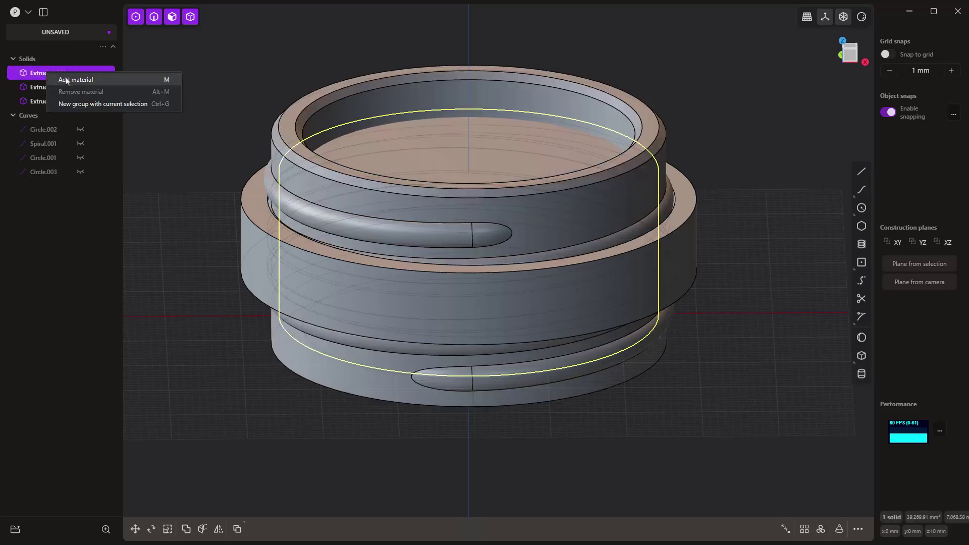
click(156, 177)
click(51, 79)
key(Delete)
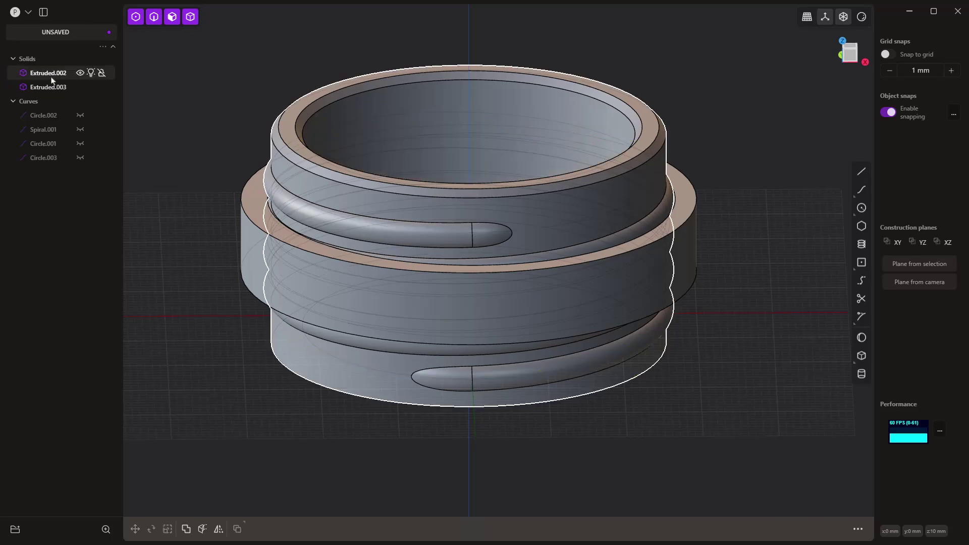
- Set a temporary construction plane on the ring's top face
middle_drag(439, 232, 495, 289)
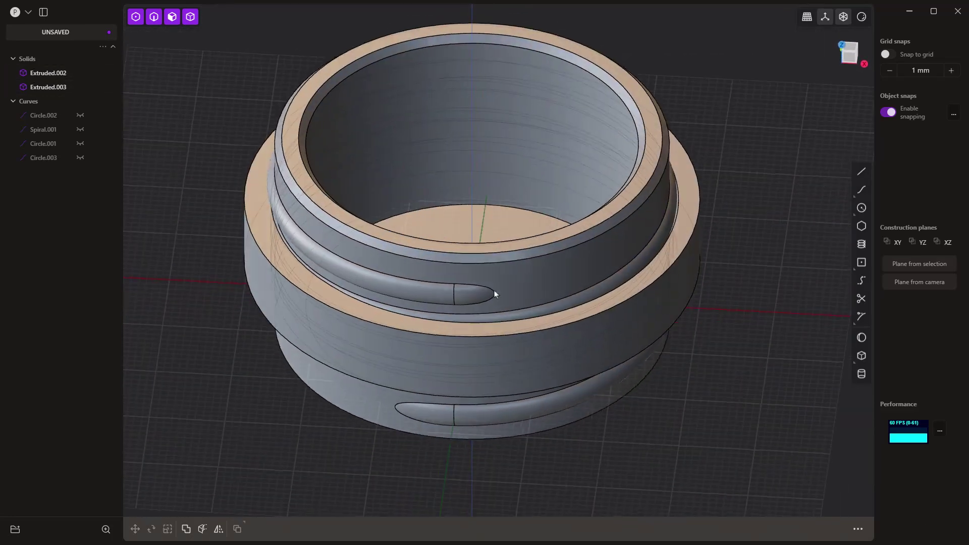
click(694, 190)
click(694, 192)
key(o)
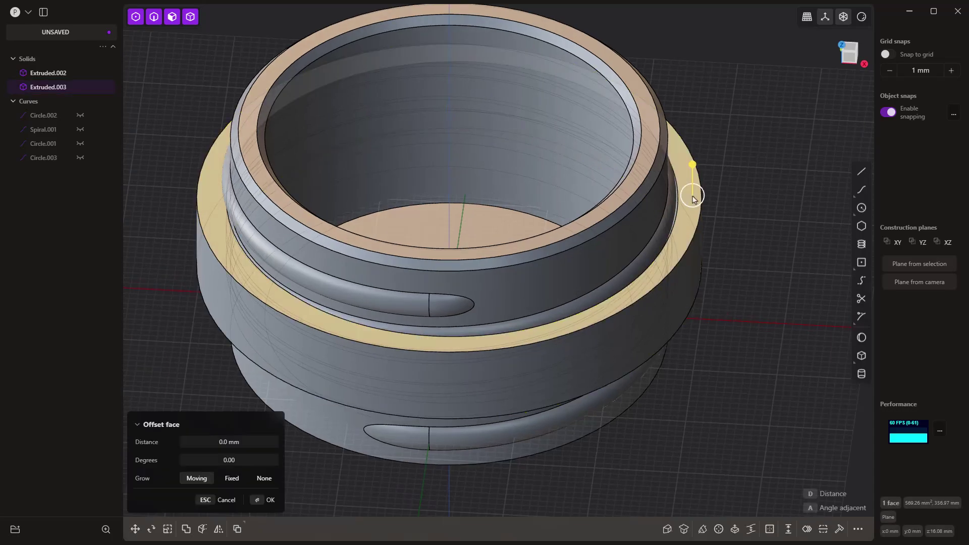
key(Escape)
key(space)
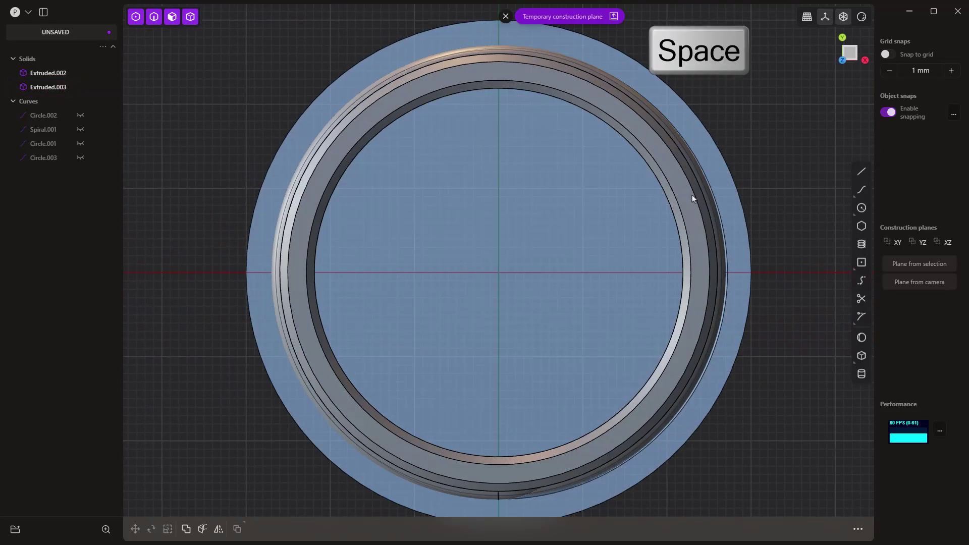
- Draw a circle about 6 mm in diameter centred on the ring's outer edge where it meets the Y axis
middle_drag(718, 165, 713, 277)
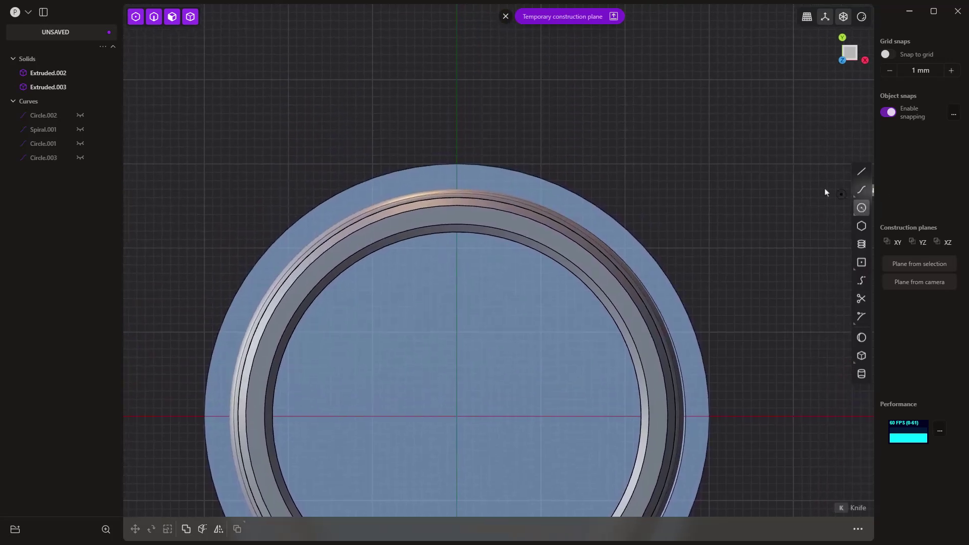
click(457, 164)
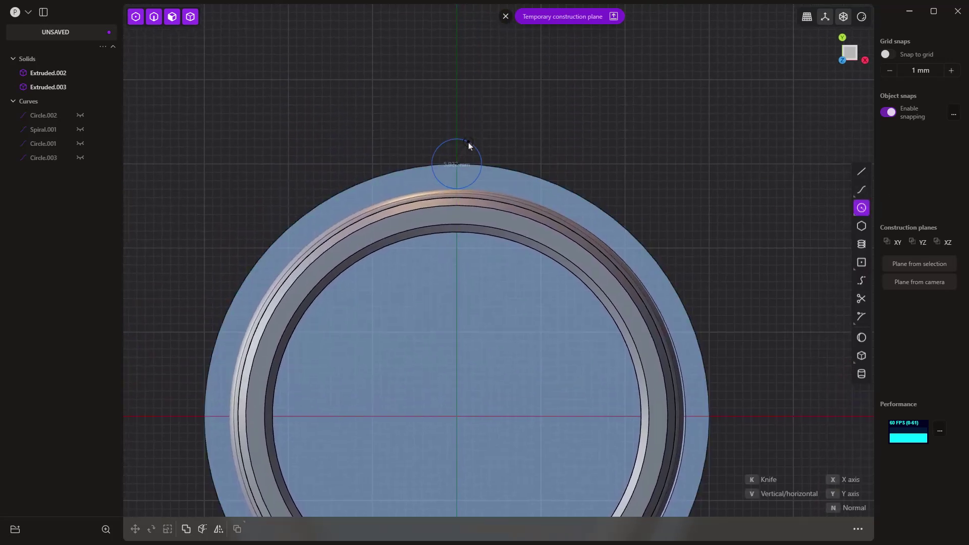
click(468, 146)
- Extrude the part of the small circle outside the ring down to the ring's lower edge as a new body
middle_drag(577, 222, 427, 141)
click(628, 270)
key(x)
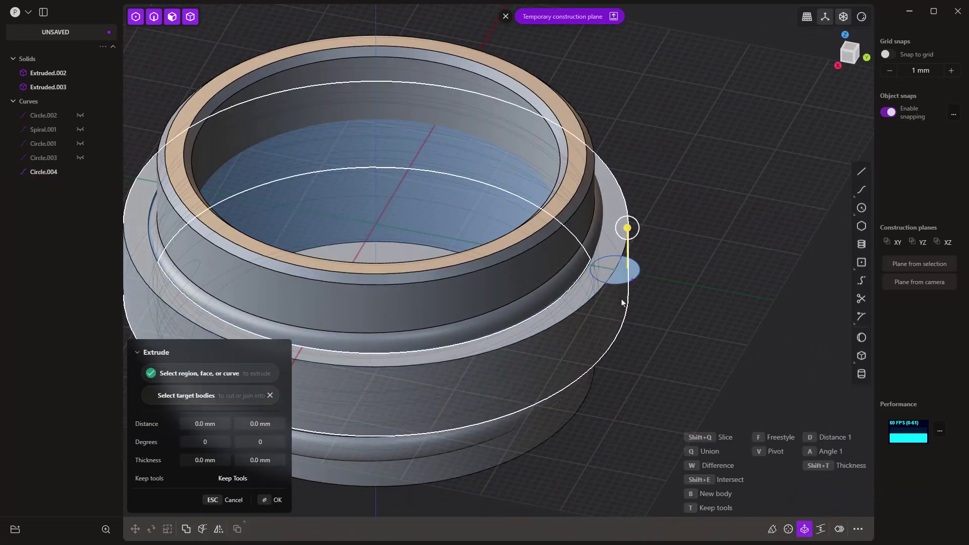
middle_drag(621, 302, 627, 226)
drag(627, 226, 630, 342)
key(Return)
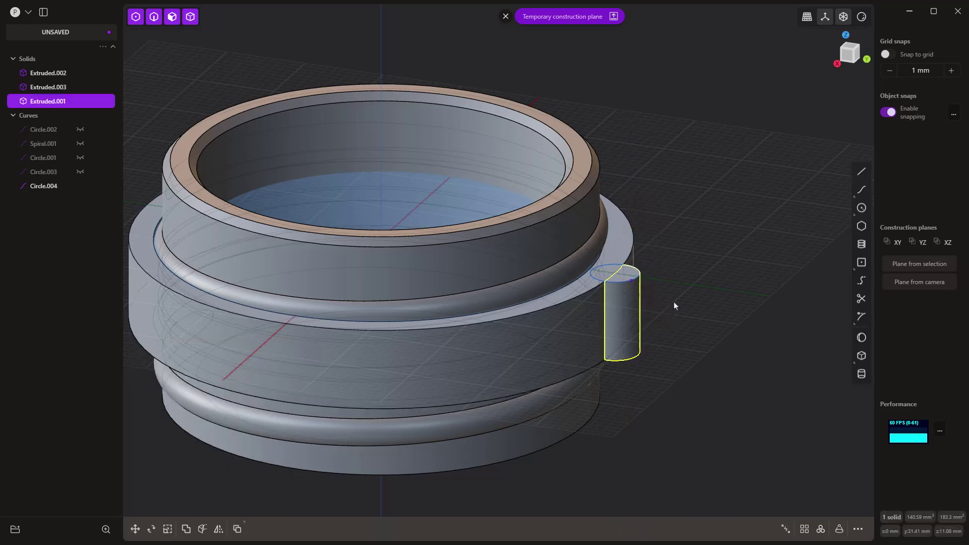
- Create a radial array of 8 grip bodies over 360 degrees around the ring's central axis
click(821, 529)
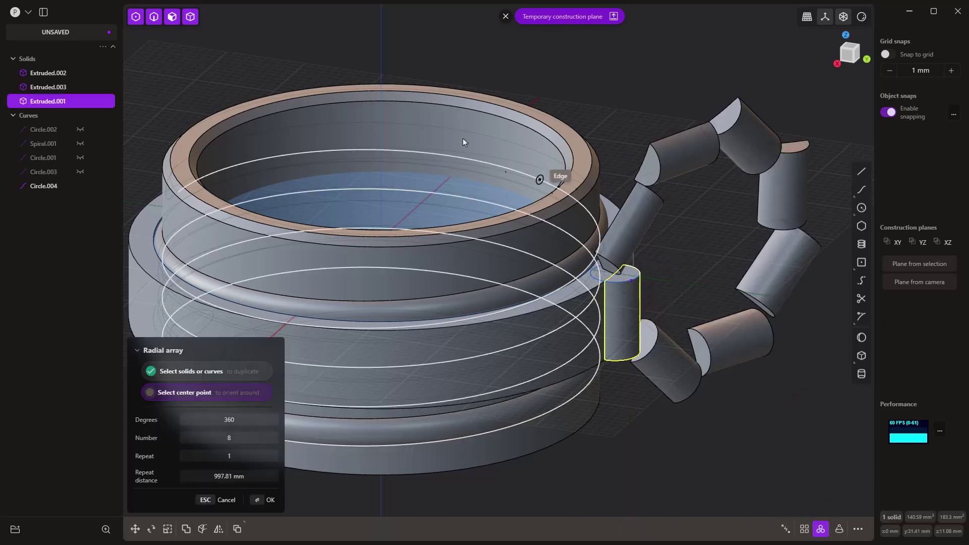
click(380, 54)
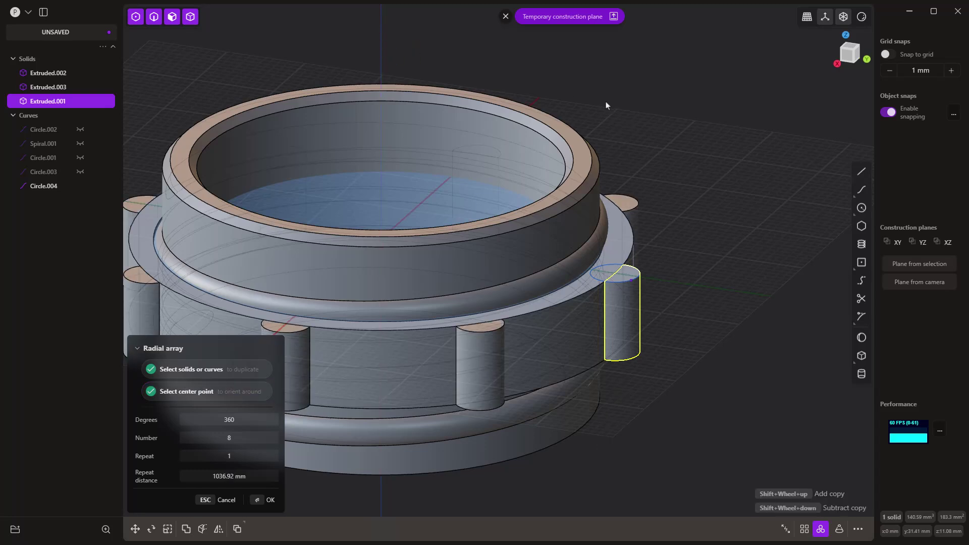
key(Return)
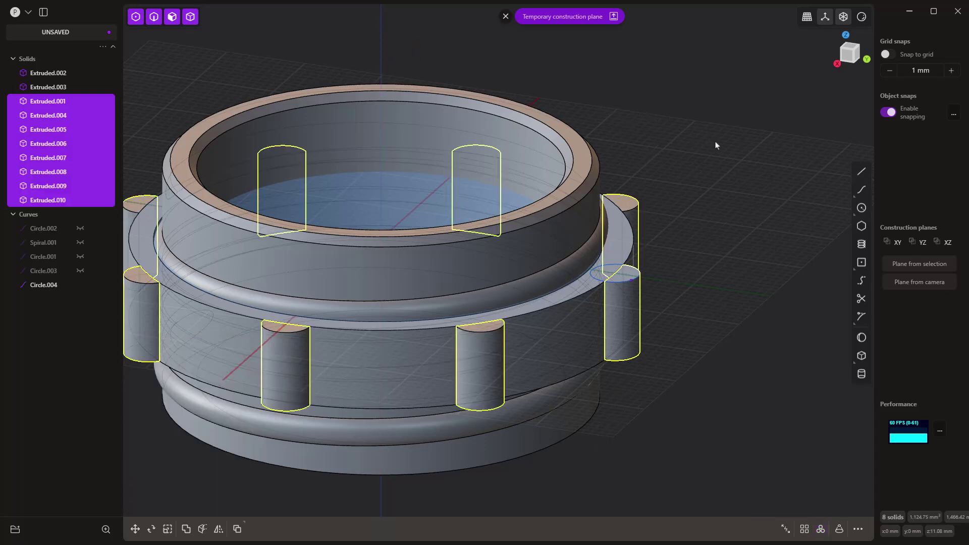
- Join the eight grip bodies and the ring into one solid with a Boolean union
key(q)
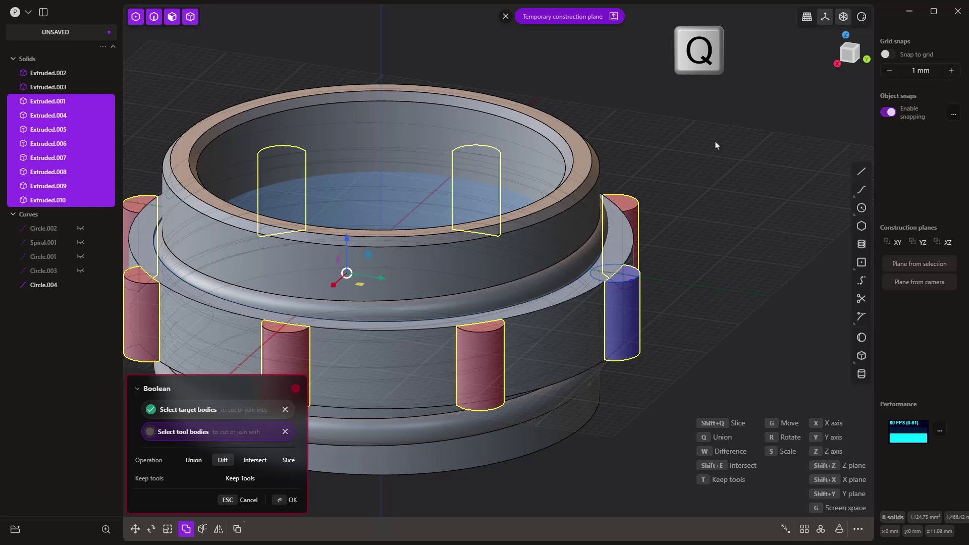
key(q)
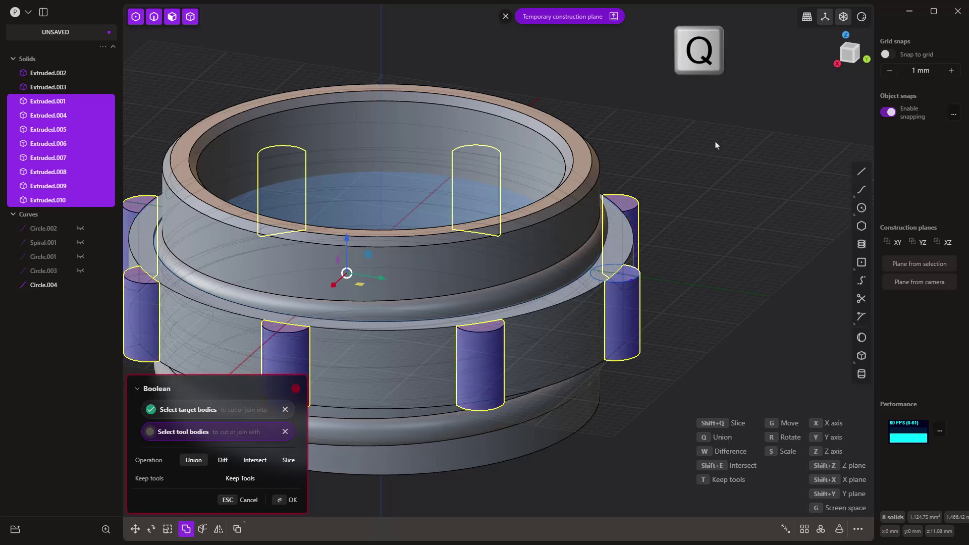
shift+click(588, 347)
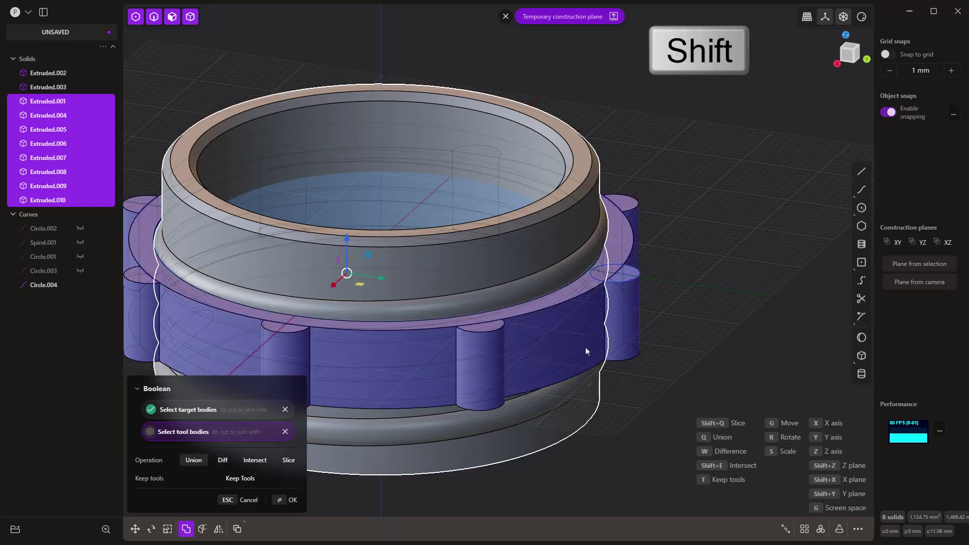
right_click(757, 195)
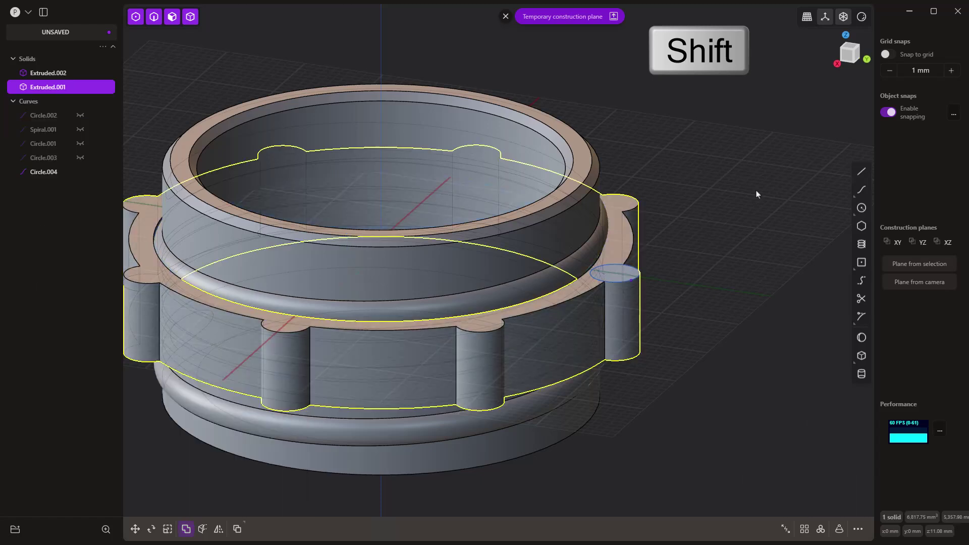
- Delete all the leftover construction curves, the four circles and the spiral
click(50, 173)
key(Delete)
click(48, 158)
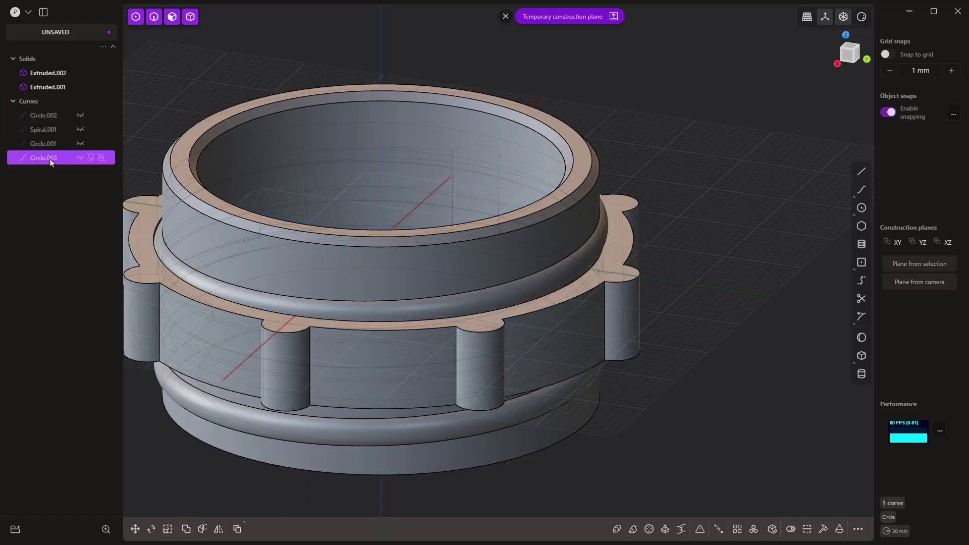
key(Delete)
click(51, 147)
key(Delete)
click(52, 132)
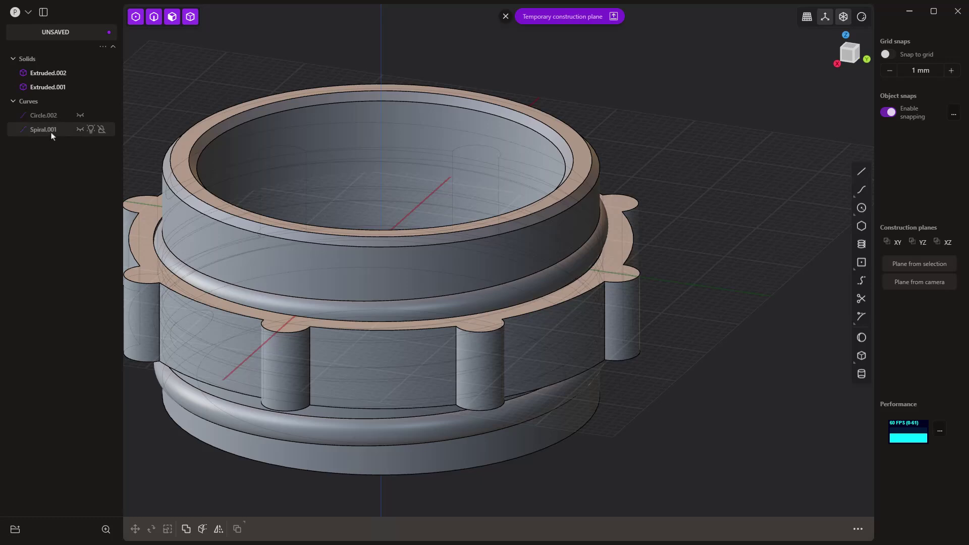
key(Delete)
click(53, 119)
key(Delete)
scroll(414, 134, down, 5)
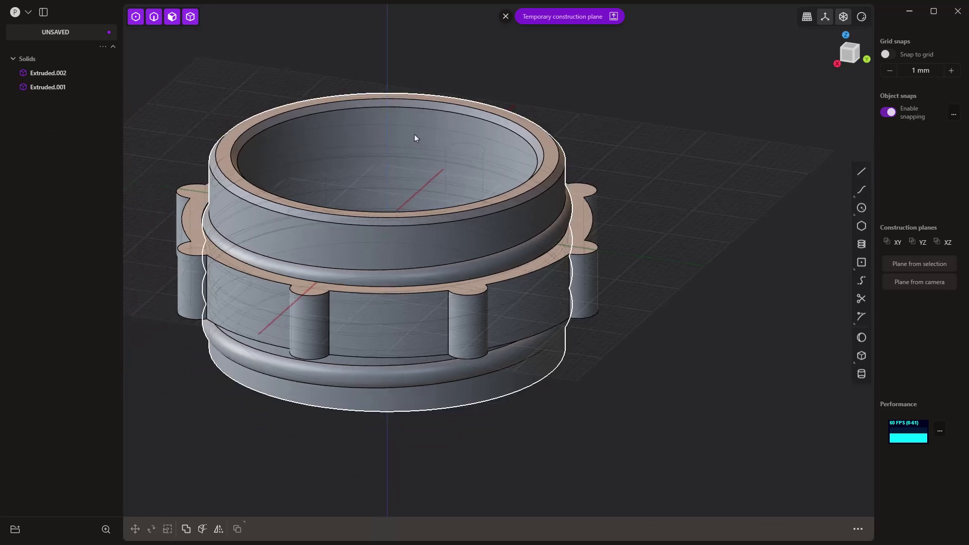
- Leave the temporary construction plane and draw a line about 86 mm long along the X axis across the whole model in top view
click(505, 18)
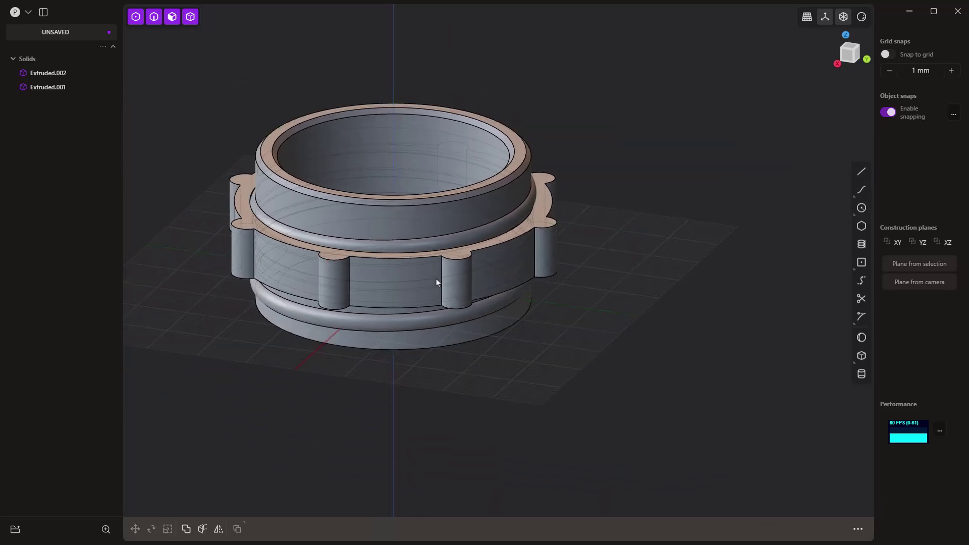
middle_drag(437, 281, 469, 279)
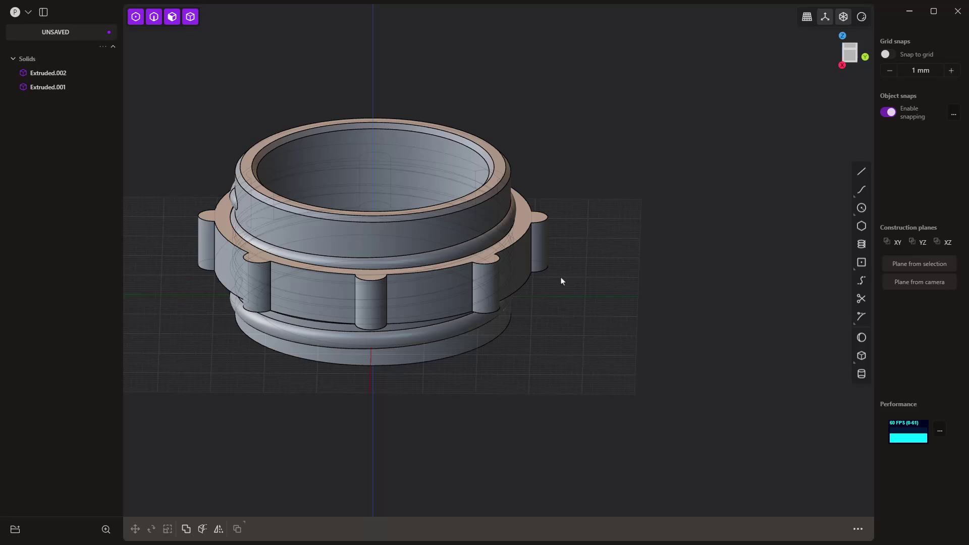
key(7)
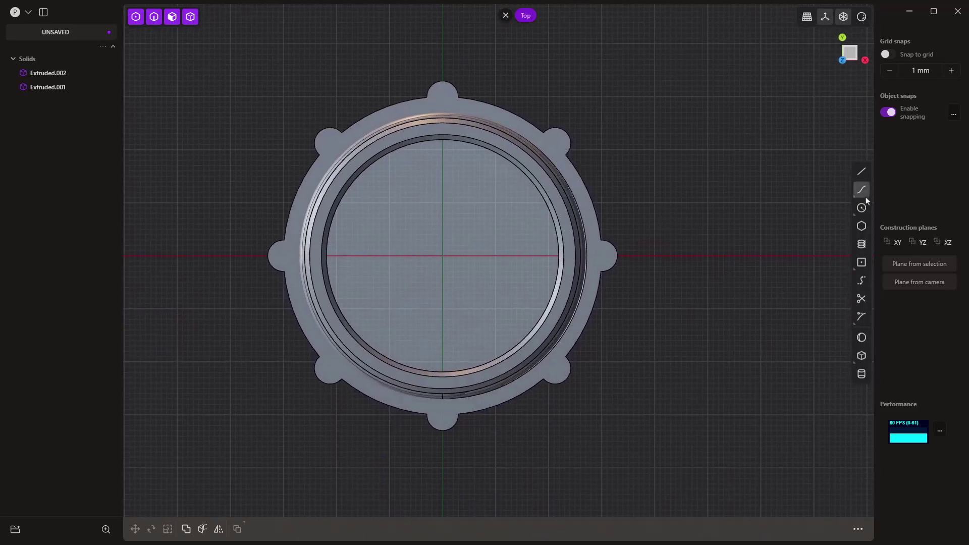
click(861, 172)
click(227, 256)
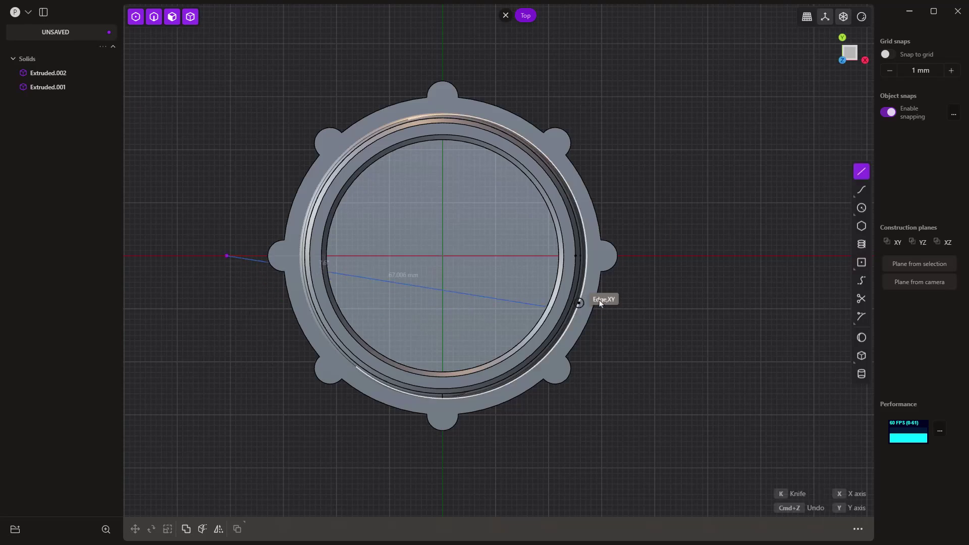
click(681, 257)
- Cut the gripped ring in two along the line and hide its front half
mouse_move(683, 361)
middle_down()
mouse_move(565, 410)
mouse_move(536, 368)
mouse_move(680, 351)
middle_up()
key(c)
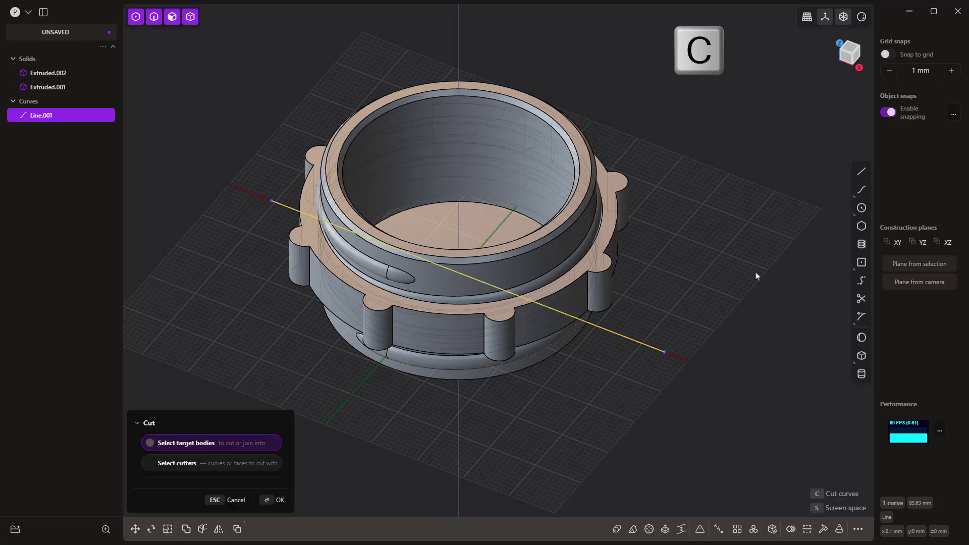
click(605, 288)
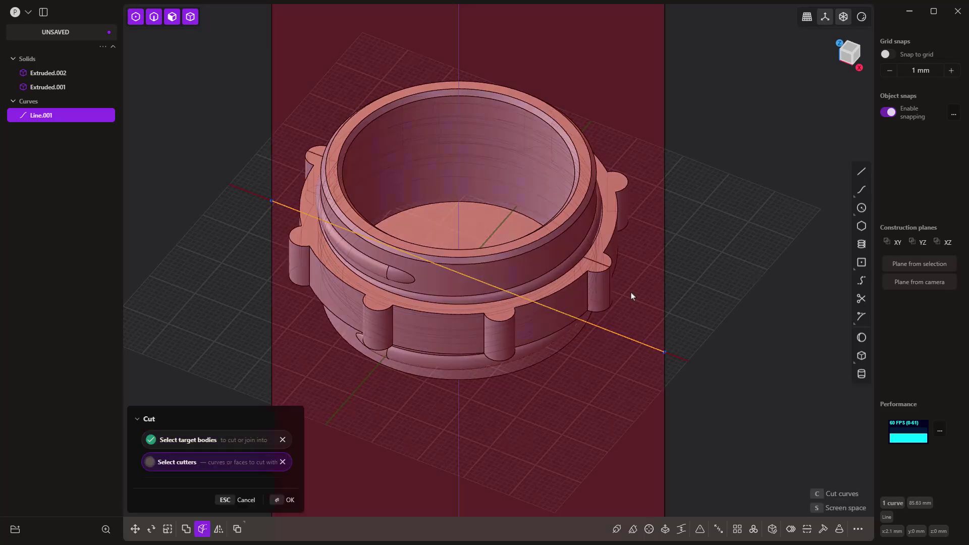
key(Return)
click(568, 296)
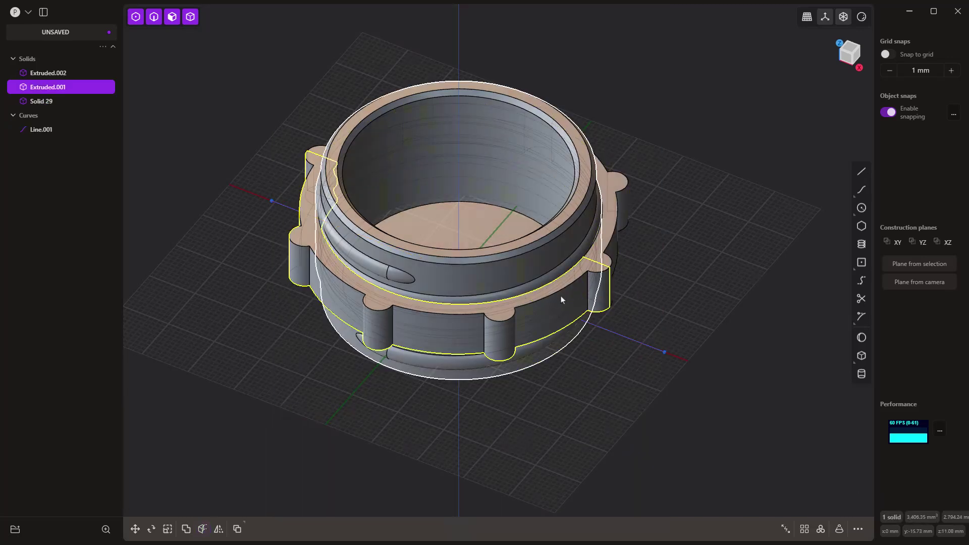
key(h)
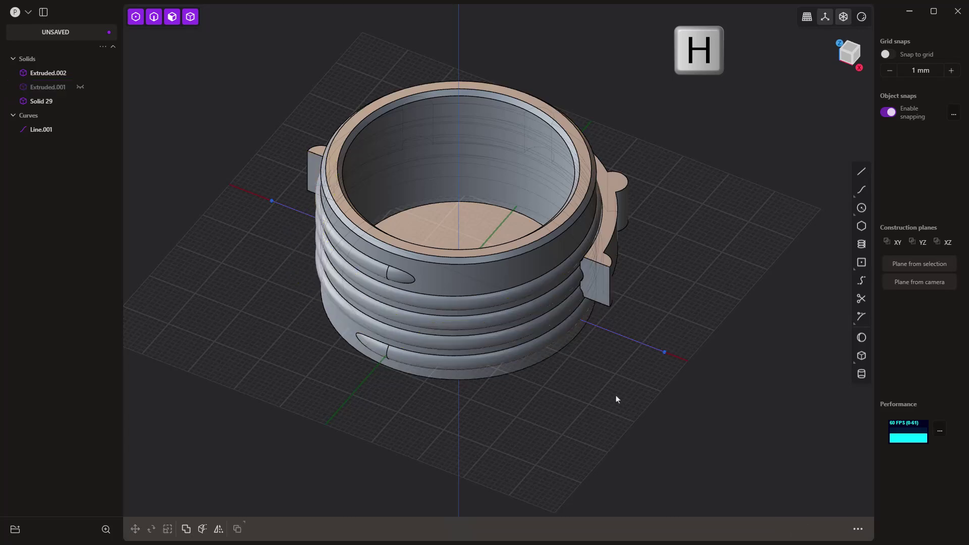
- Examine the clearance between the body's thread and the sectioned ring from the front, close up
key(KP_1)
scroll(591, 251, up, 5)
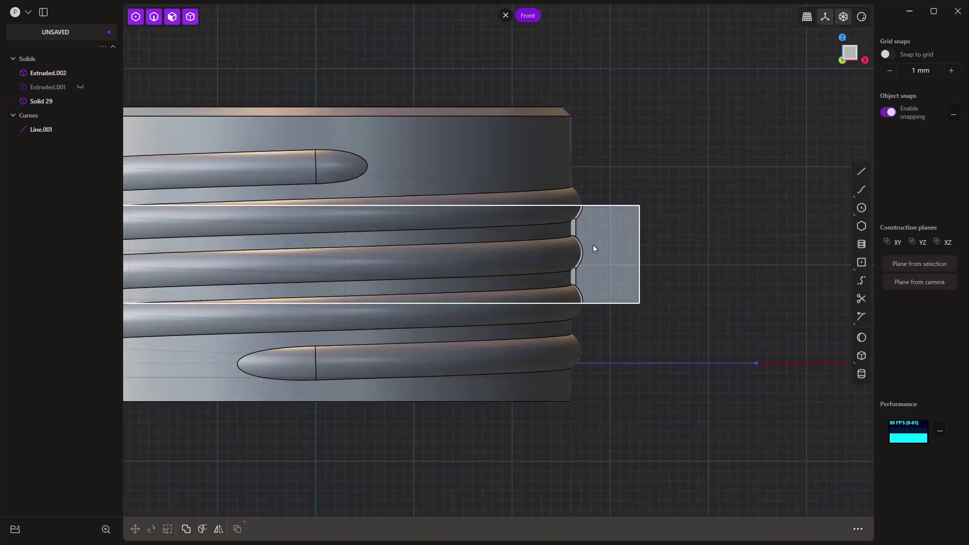
scroll(592, 246, up, 5)
scroll(573, 247, up, 1)
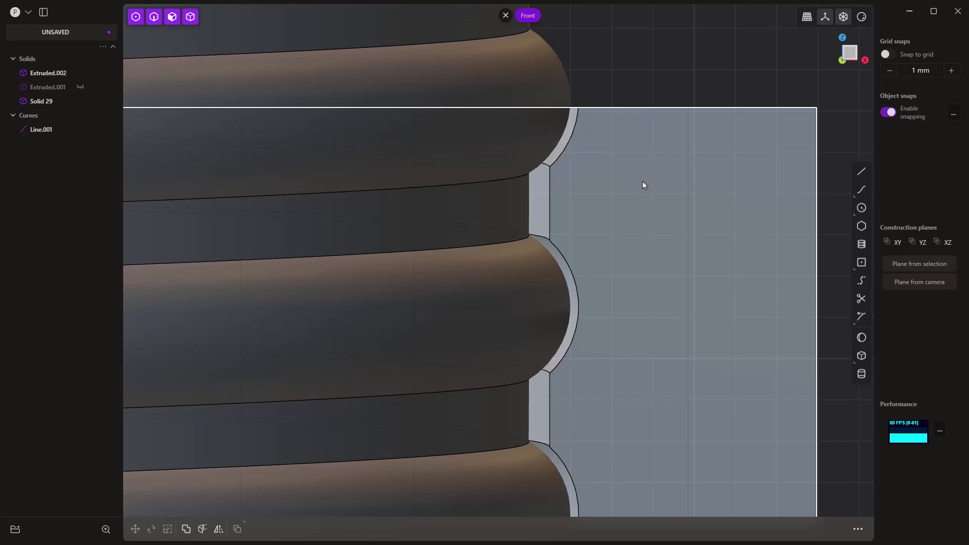
scroll(642, 185, down, 8)
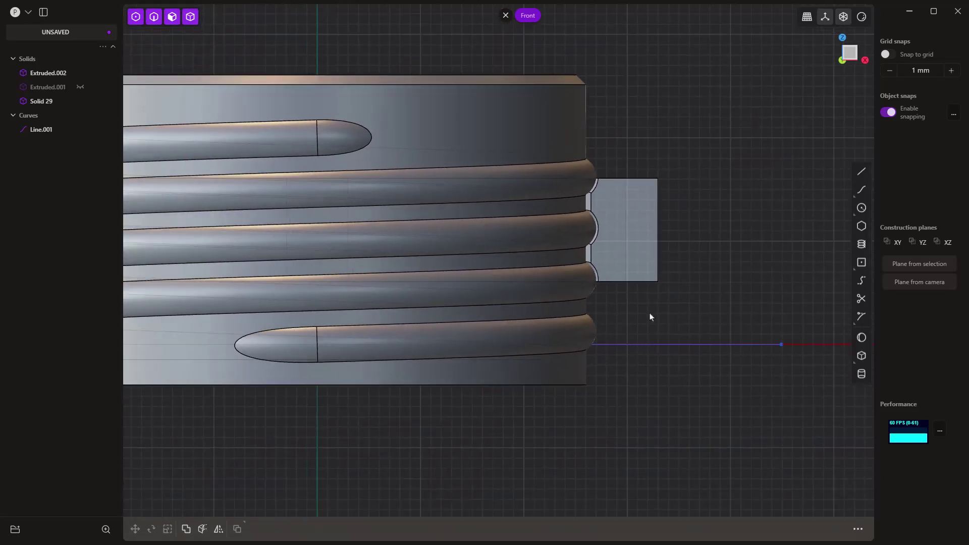
middle_drag(650, 317, 592, 331)
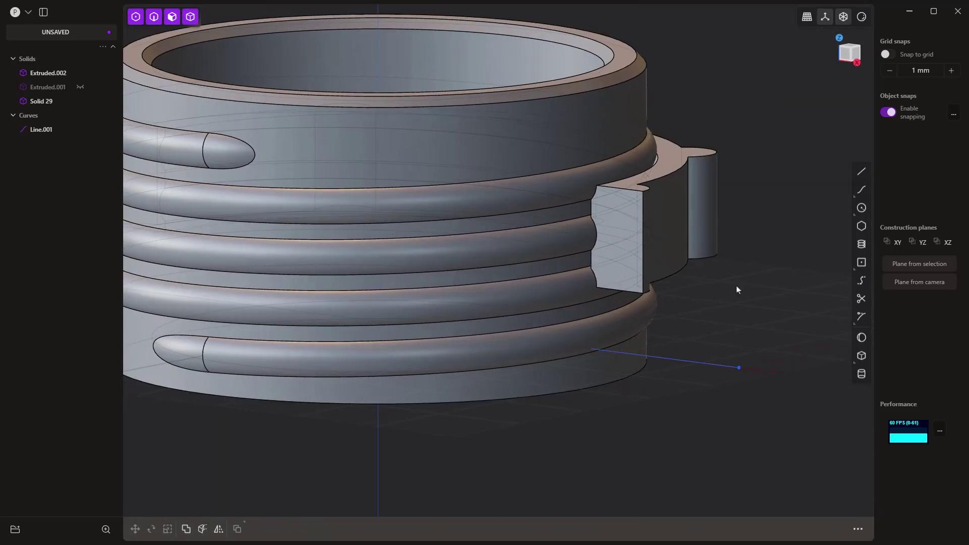
- Undo the hiding, the cut through the ring and the section line
key(ctrl+z)
key(ctrl+z)
key(ctrl+z)
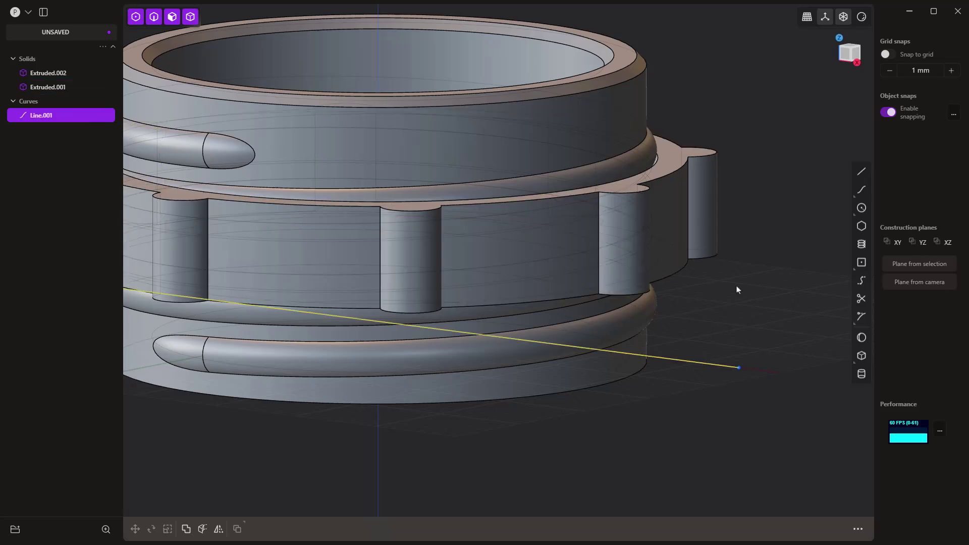
key(ctrl+z)
scroll(704, 353, down, 5)
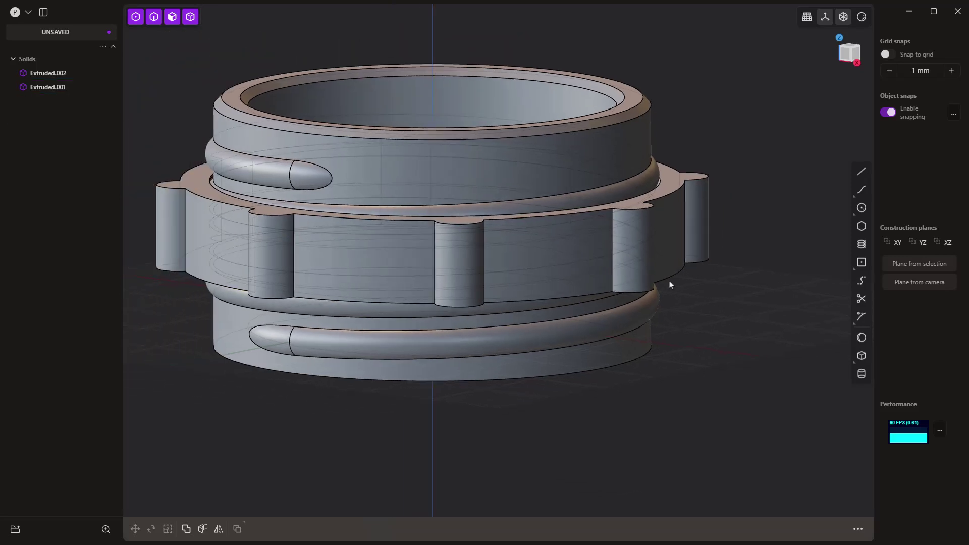
middle_drag(544, 357, 547, 368)
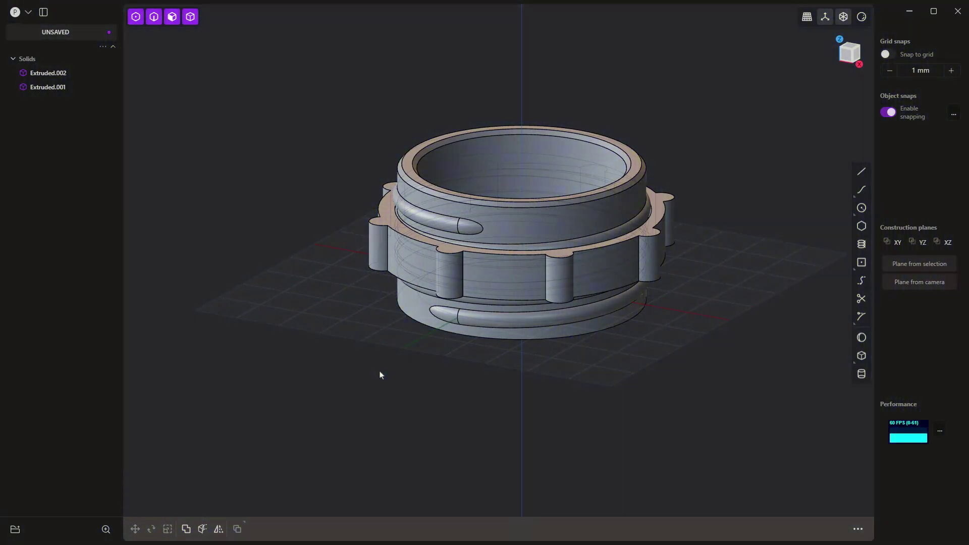
- Export the threaded body as an STL file named Threaded Bolt2 in the 800 3DP Threads folder, with density 1.00
click(55, 74)
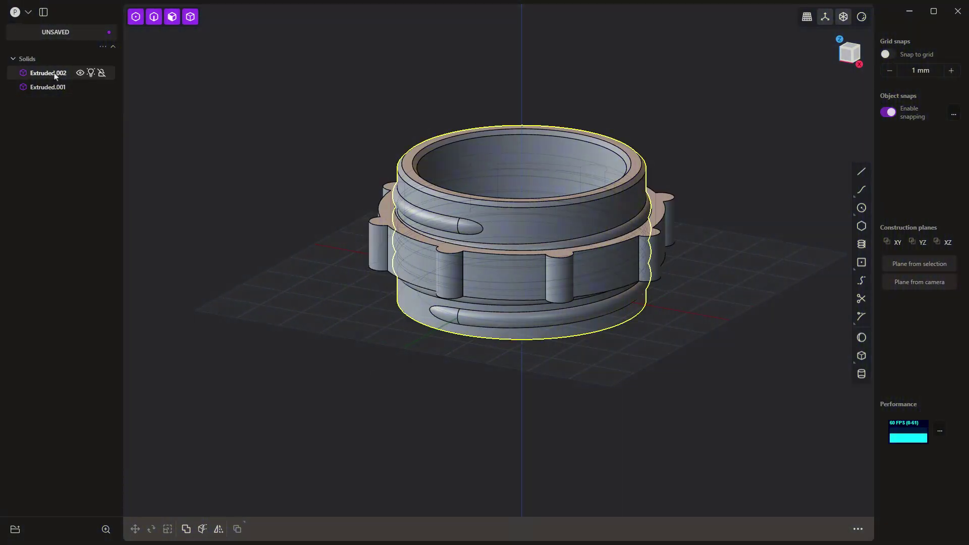
click(28, 12)
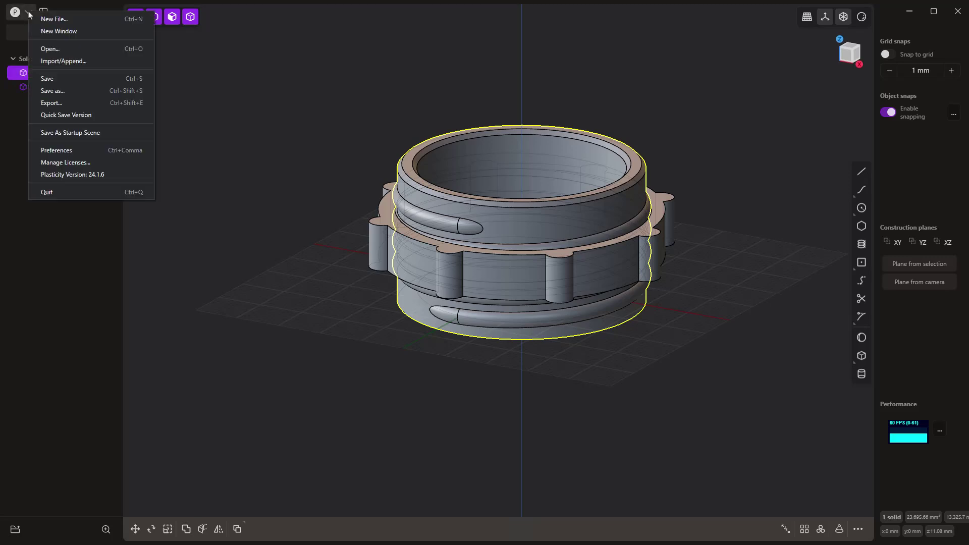
click(57, 110)
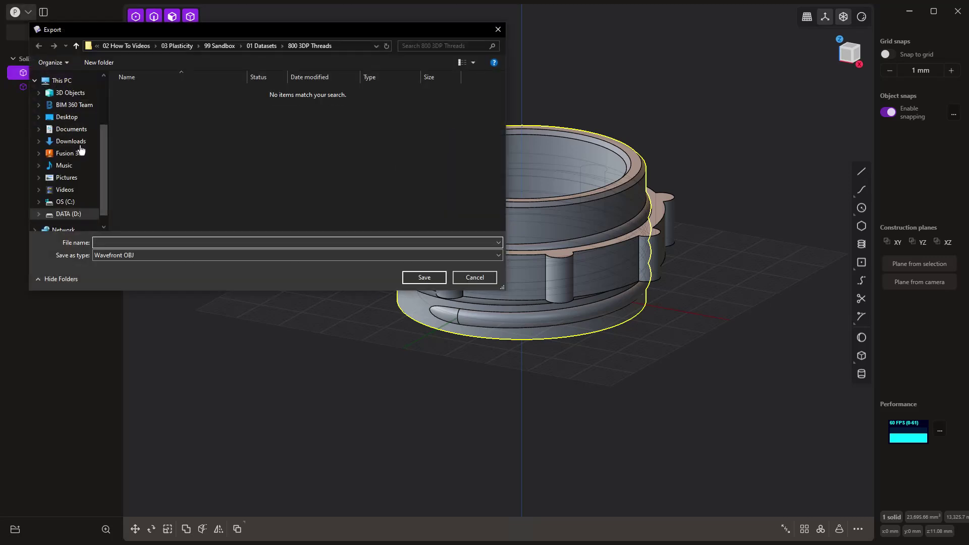
click(129, 256)
click(122, 273)
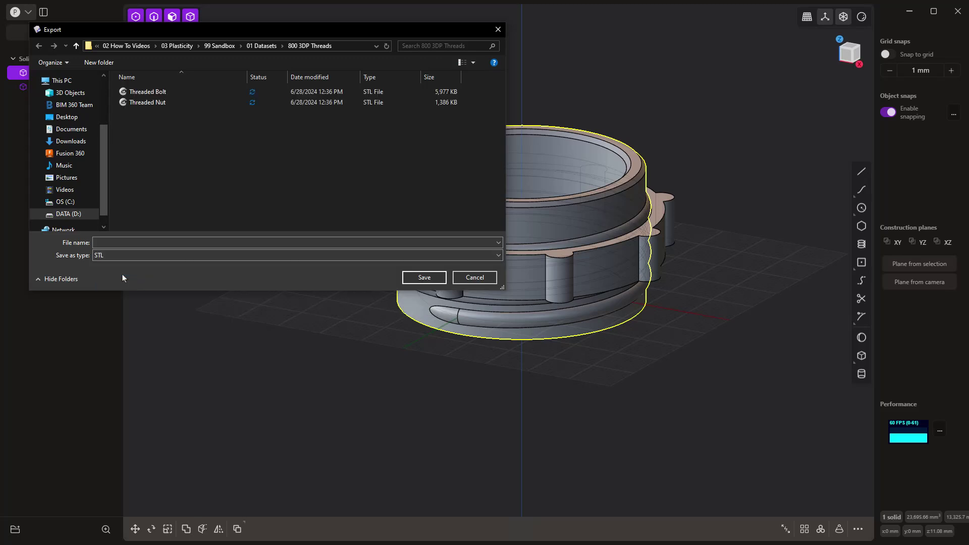
click(139, 243)
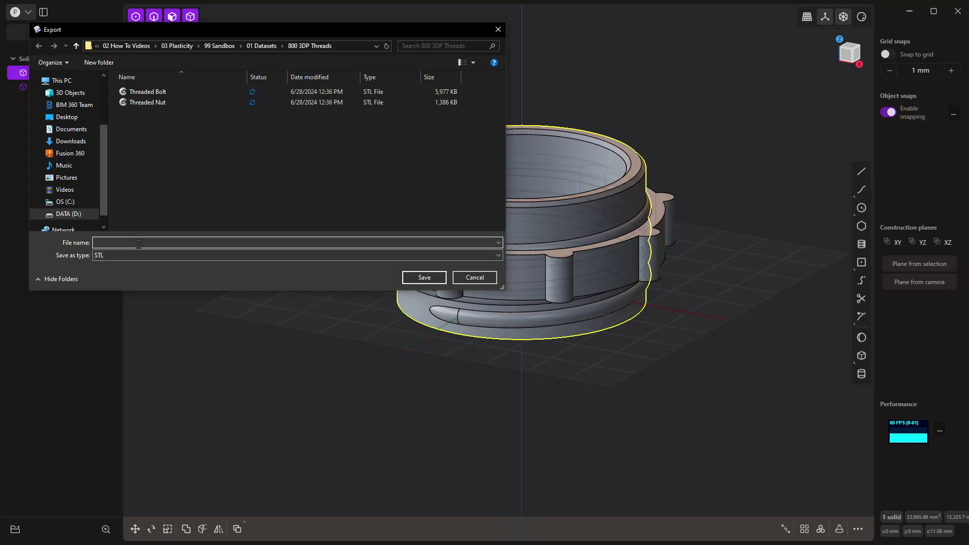
text(T)
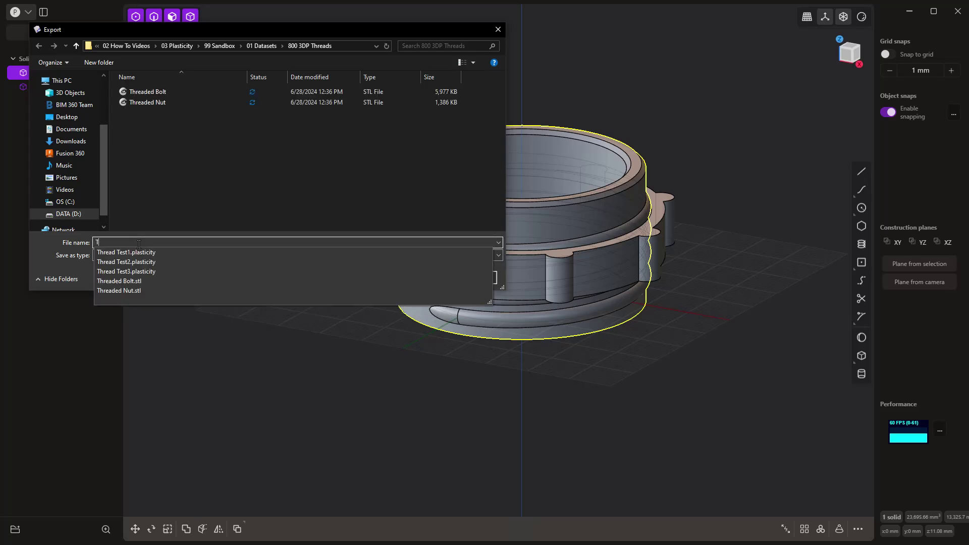
text(hreaded Bolt2)
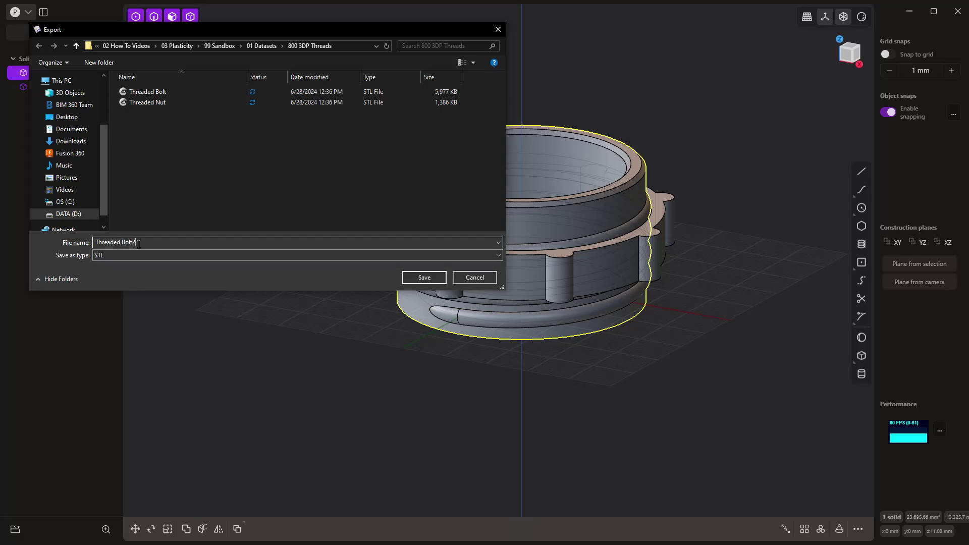
click(424, 277)
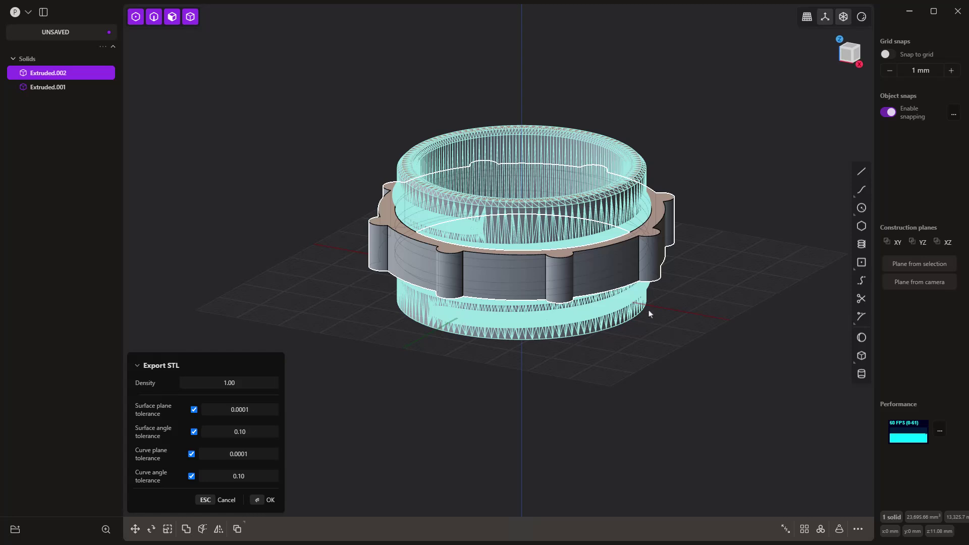
key(Return)
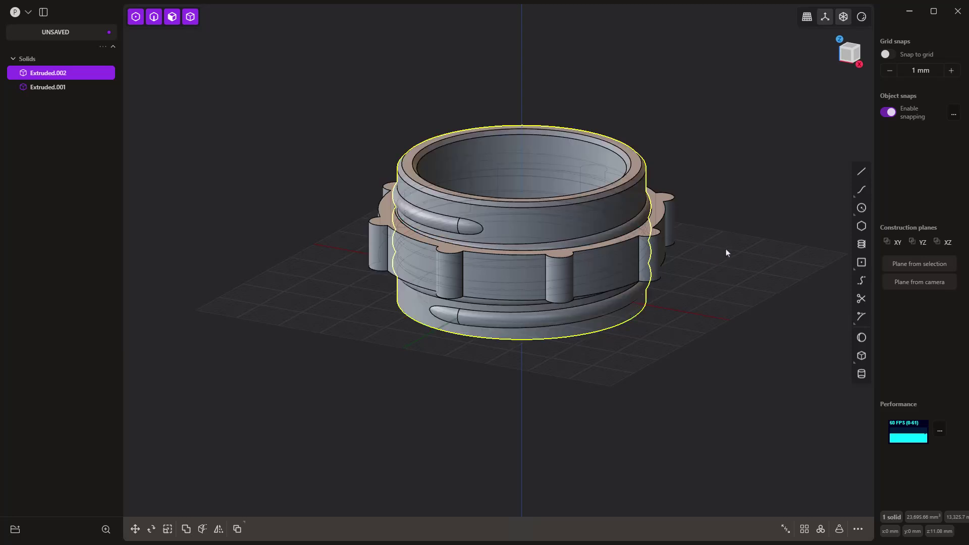
- Export the gripped ring as an STL file named Threaded Nut2 in the 800 3DP Threads folder, with density 1.00
click(56, 89)
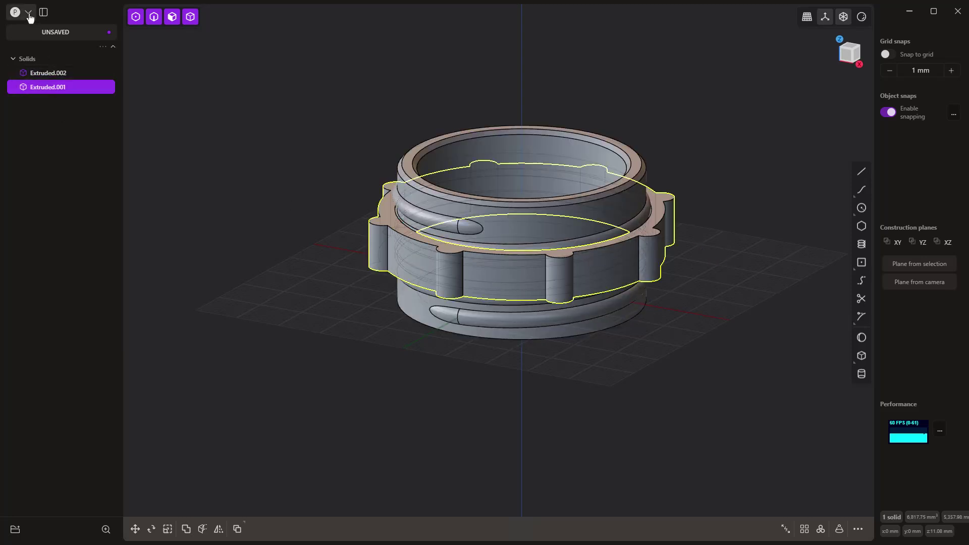
click(27, 13)
click(65, 105)
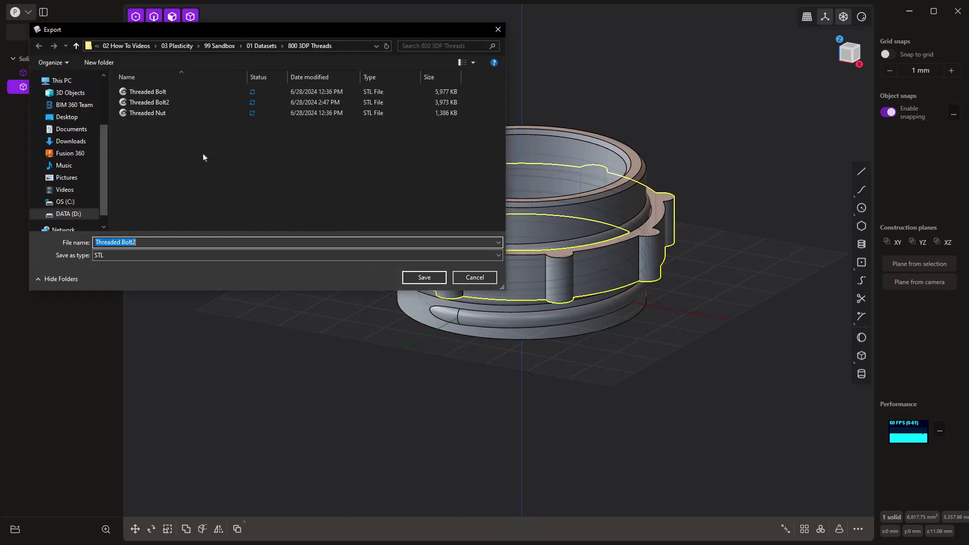
click(151, 113)
click(171, 243)
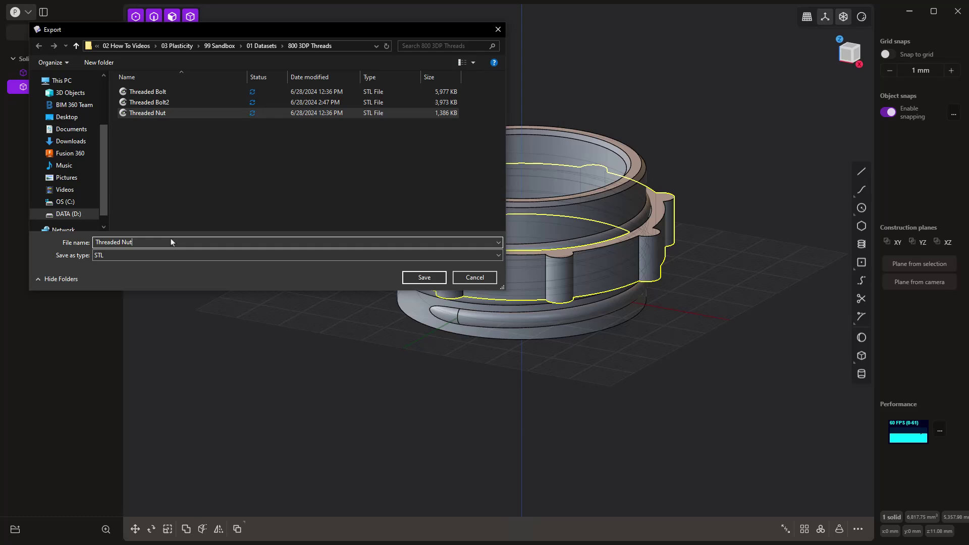
text(2)
key(Return)
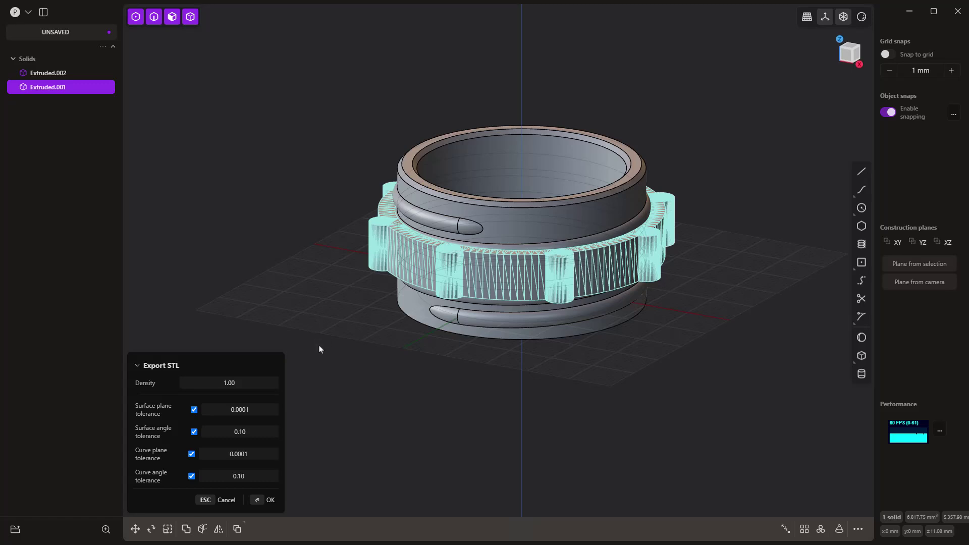
mouse_move(229, 383)
mouse_down()
mouse_move(213, 383)
mouse_move(229, 383)
mouse_up()
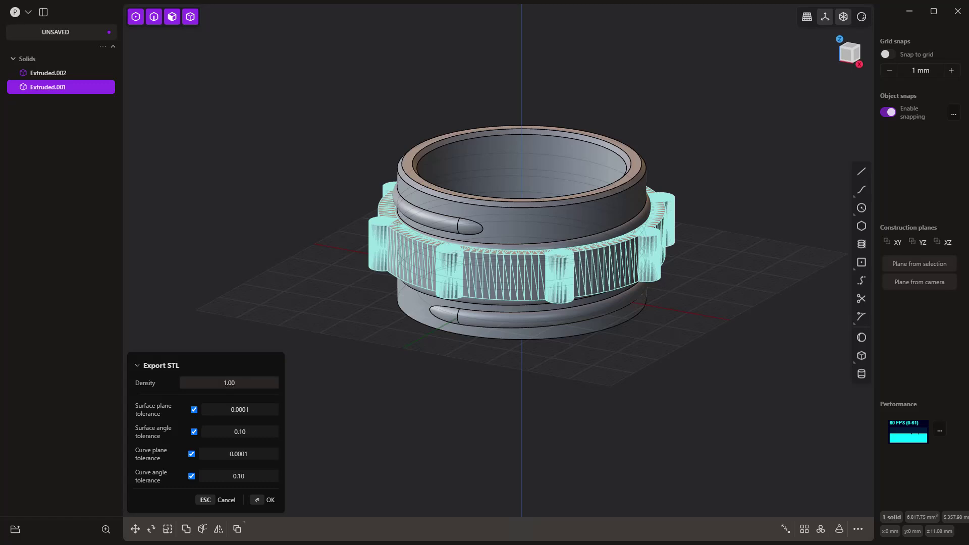
mouse_move(229, 383)
mouse_down()
mouse_move(214, 382)
mouse_move(229, 383)
mouse_up()
key(Escape)
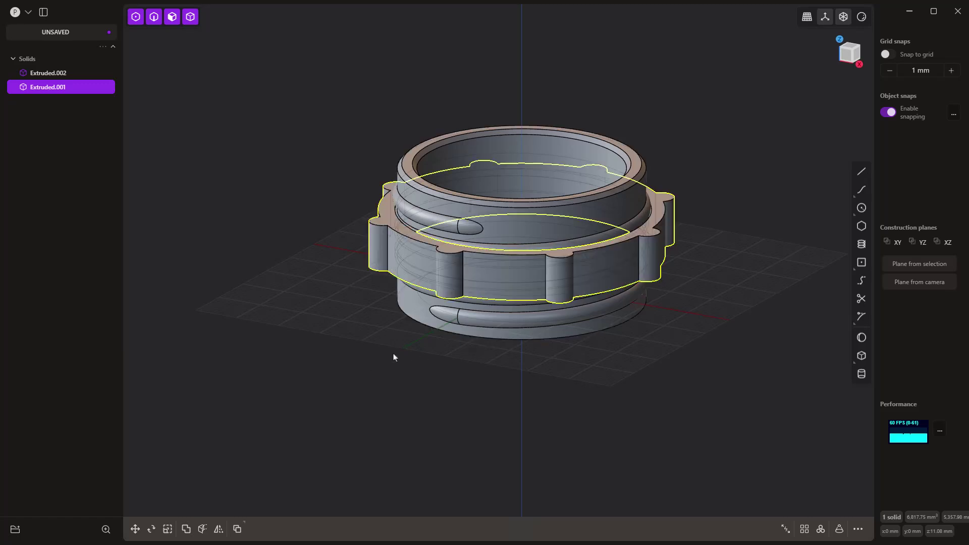
click(391, 357)
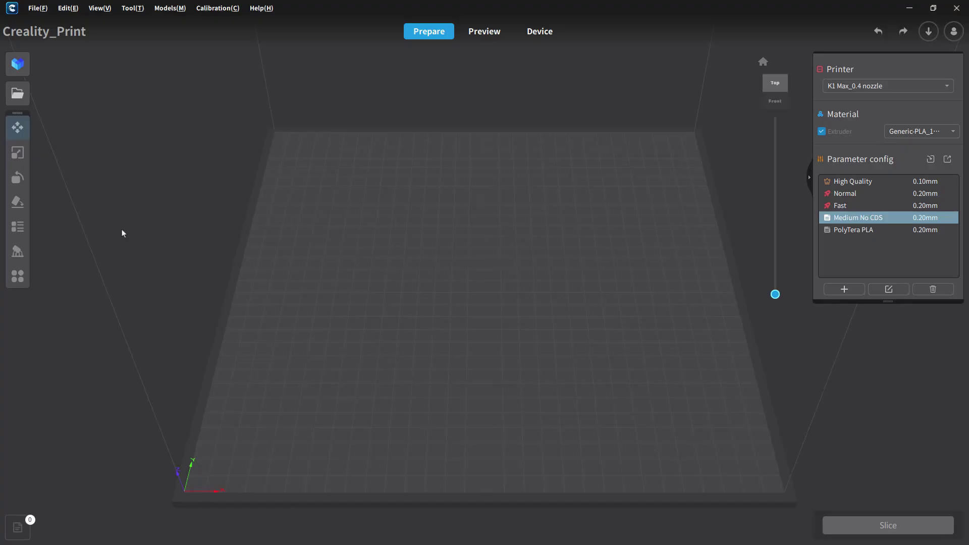
- Load Threaded Bolt2 from 03 Plasticity > 99 Sandbox > 01 Datasets > 800 3DP Threads and move it to about X 84, Y 154 mm
click(17, 92)
scroll(38, 91, up, 3)
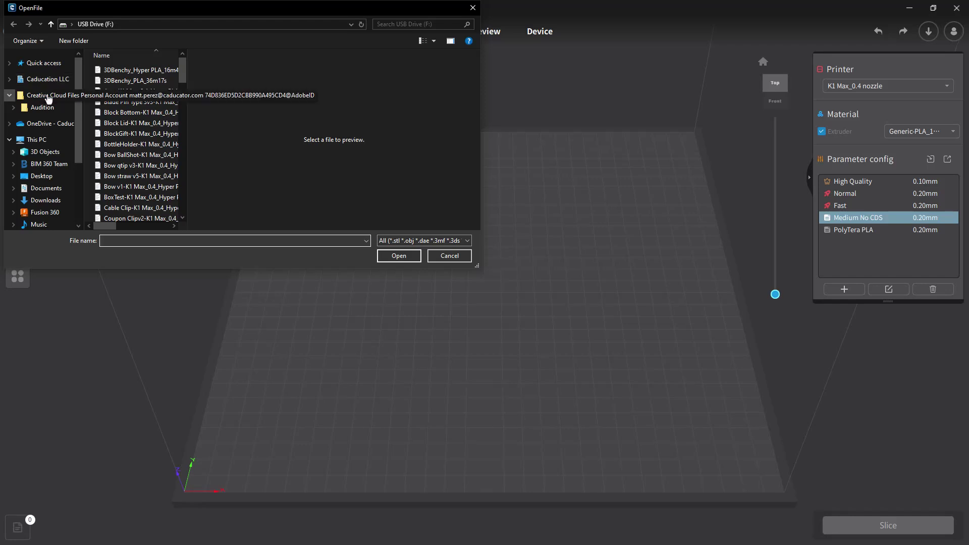
click(47, 79)
double_click(135, 112)
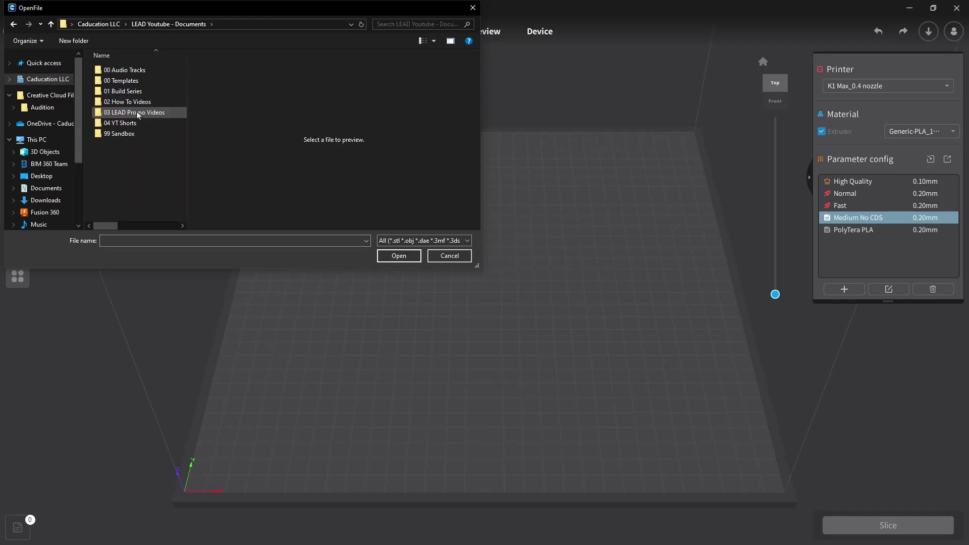
double_click(135, 103)
double_click(135, 103)
double_click(135, 101)
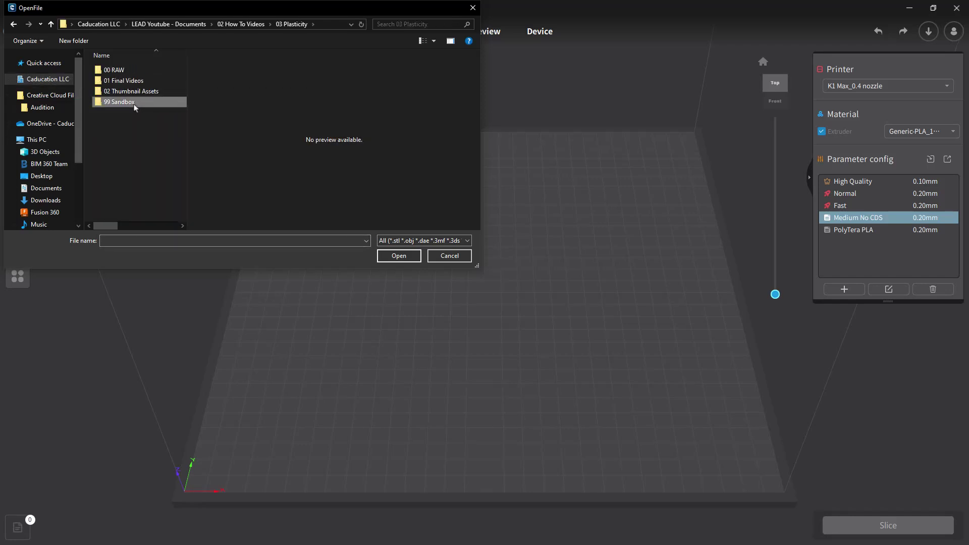
click(134, 91)
double_click(134, 81)
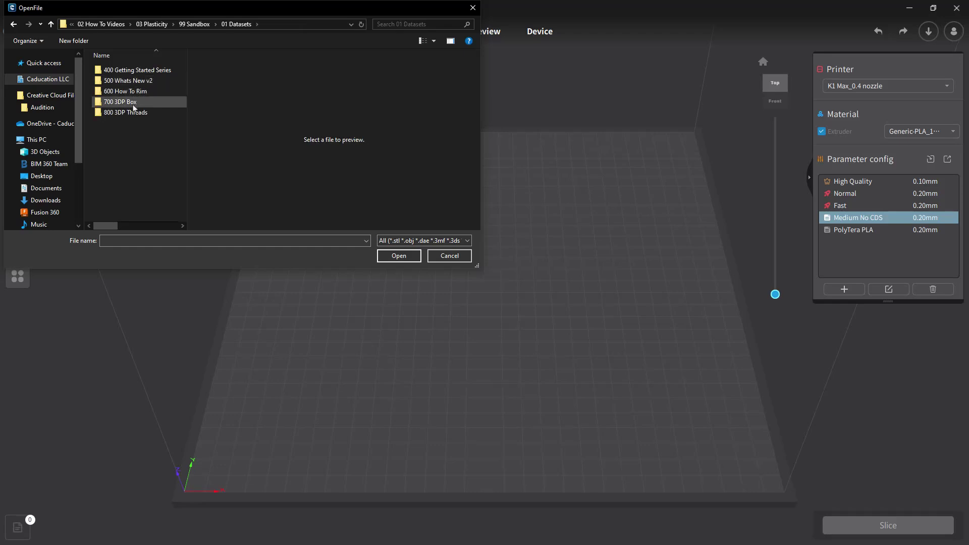
double_click(134, 112)
click(124, 81)
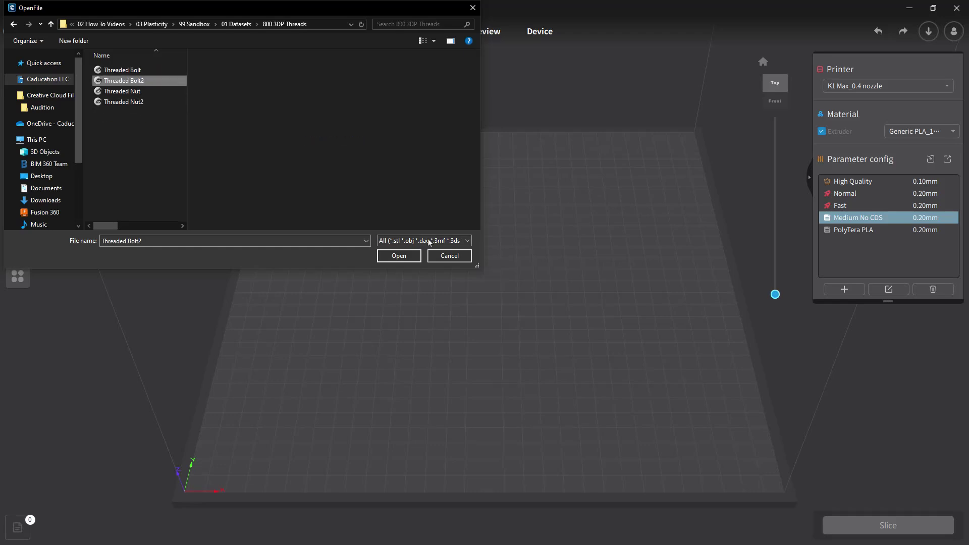
click(399, 255)
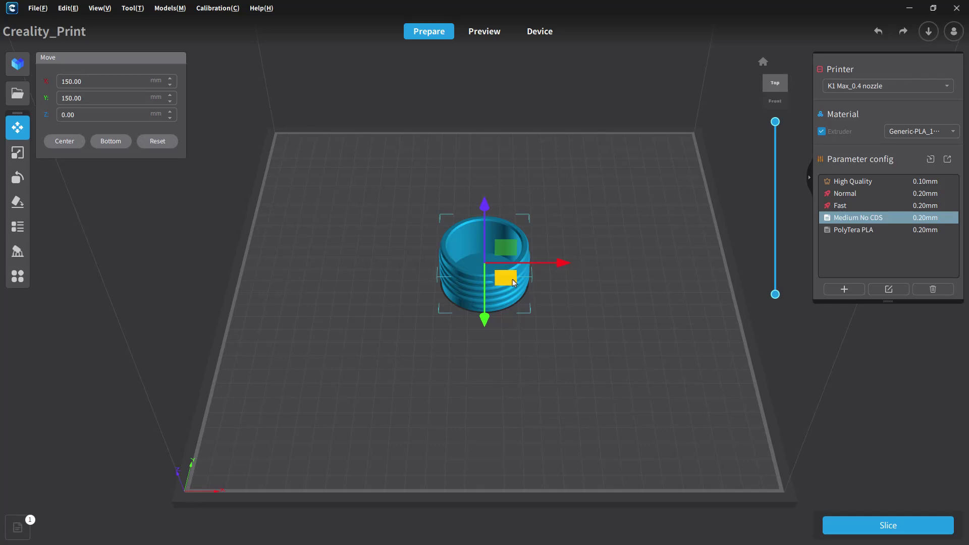
drag(509, 279, 402, 277)
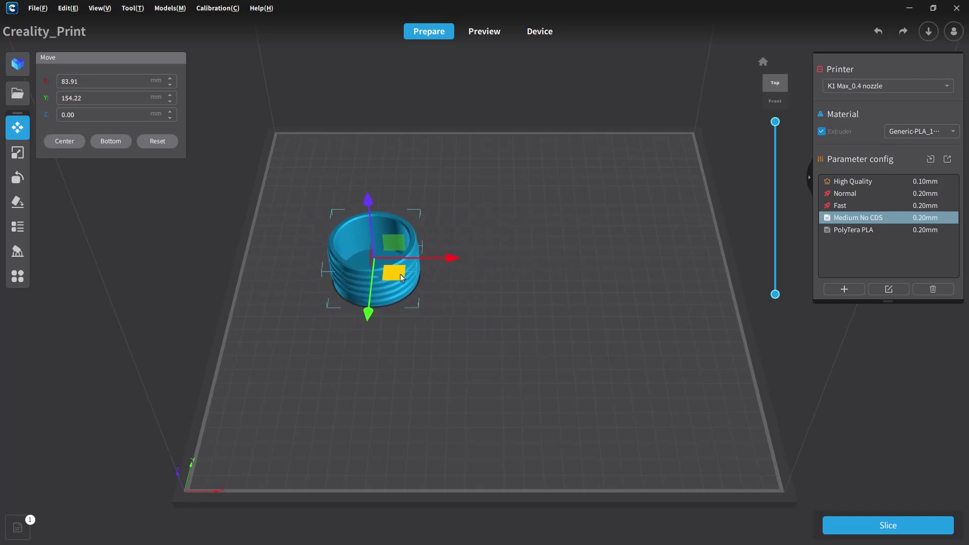
- Load Threaded Nut2 from the 800 3DP Threads folder and place it beside the threaded body at about X 178, Y 158 mm
click(17, 94)
click(124, 101)
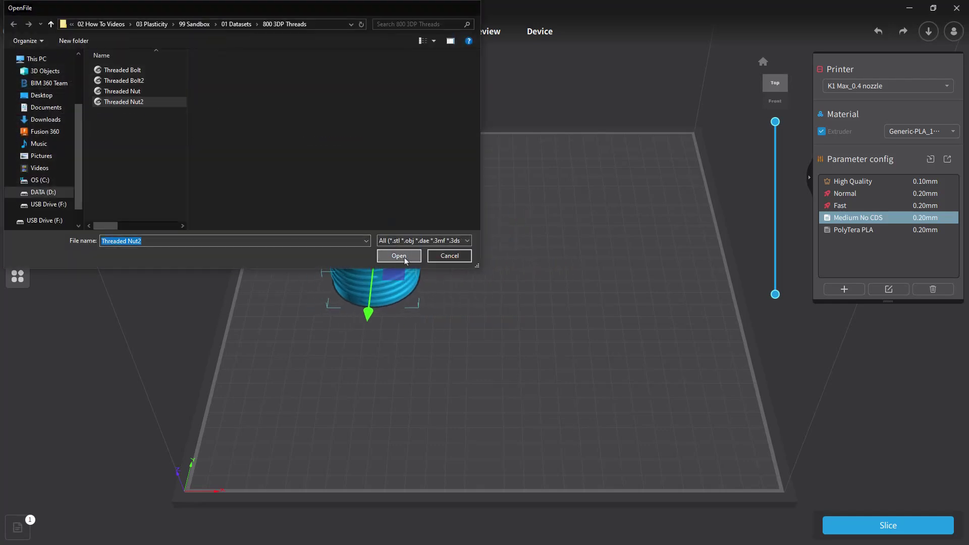
click(398, 255)
click(508, 312)
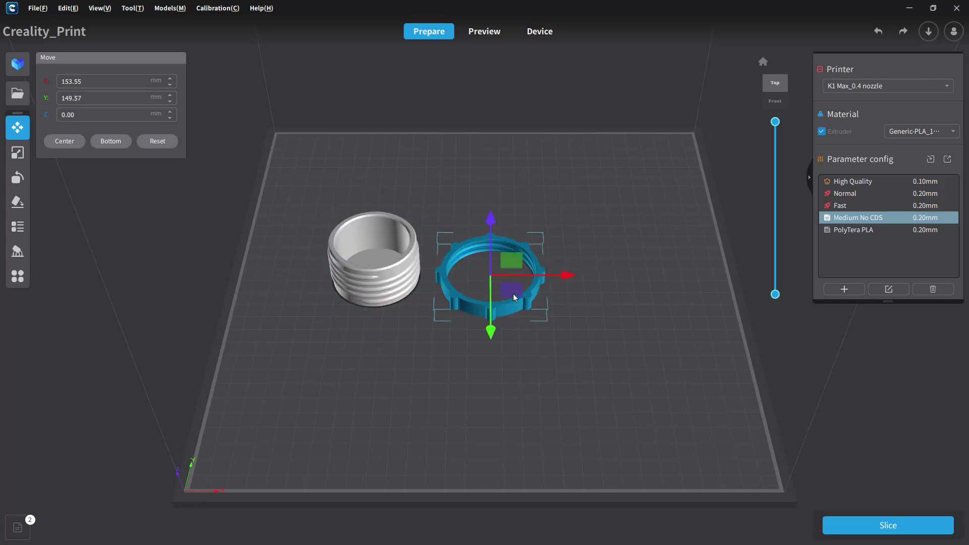
drag(511, 290, 554, 286)
right_drag(663, 348, 622, 313)
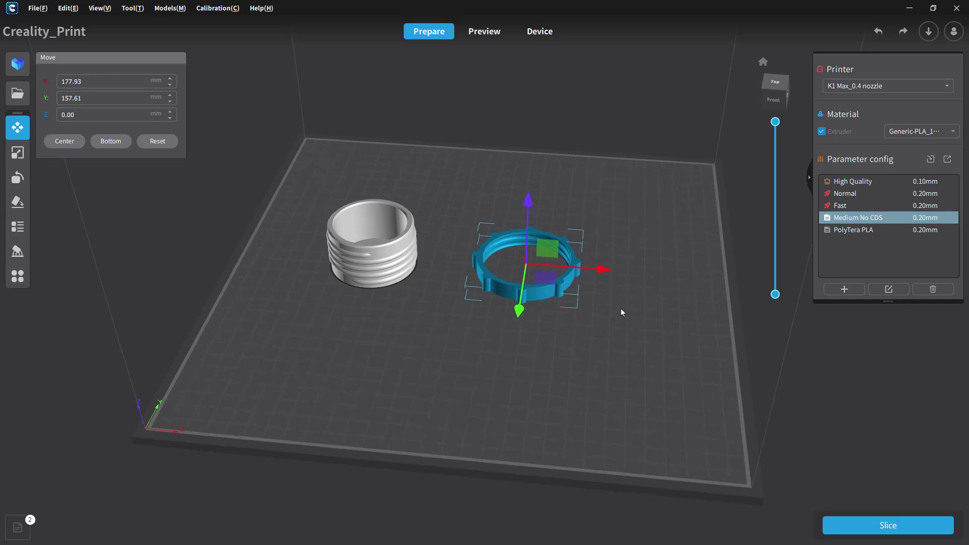
- Review the quality and speed settings of the Medium No CDS print profile
double_click(850, 220)
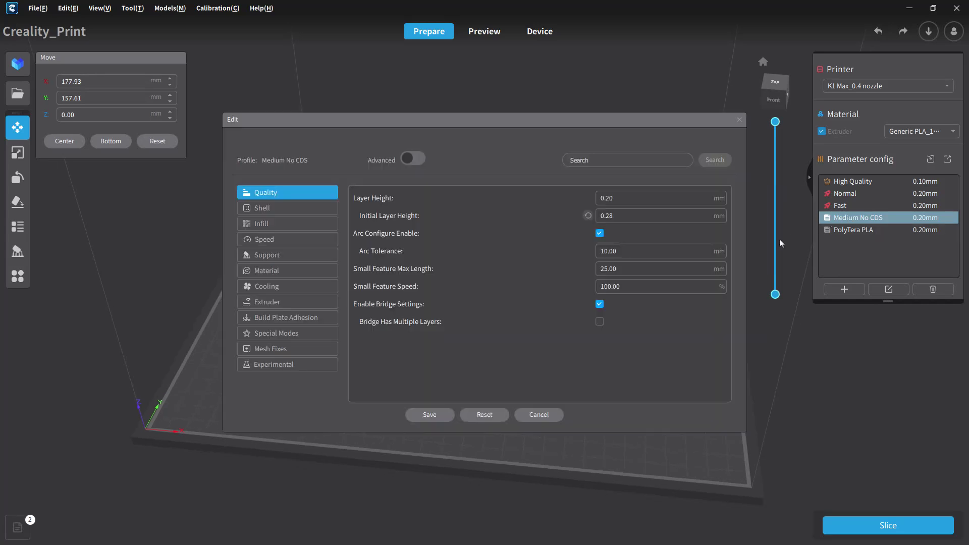
click(289, 241)
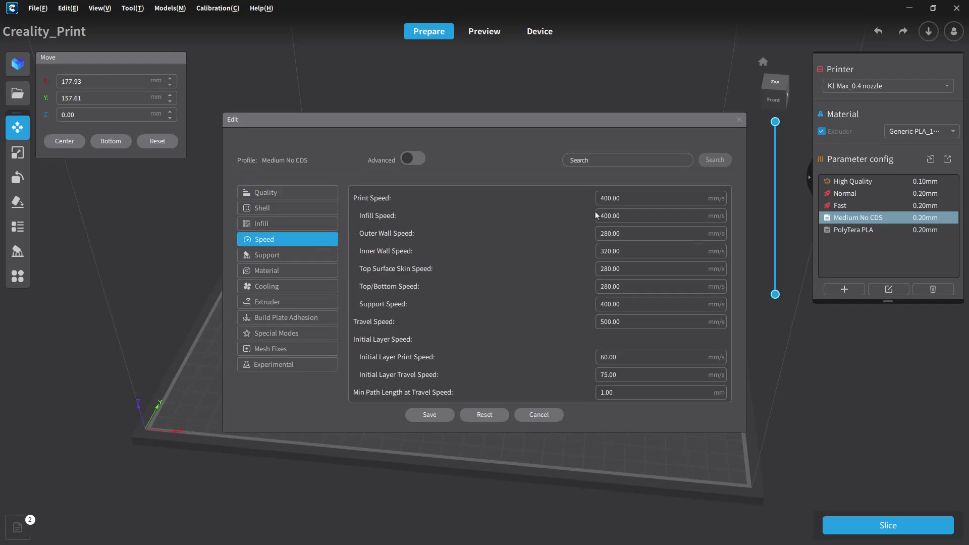
click(453, 414)
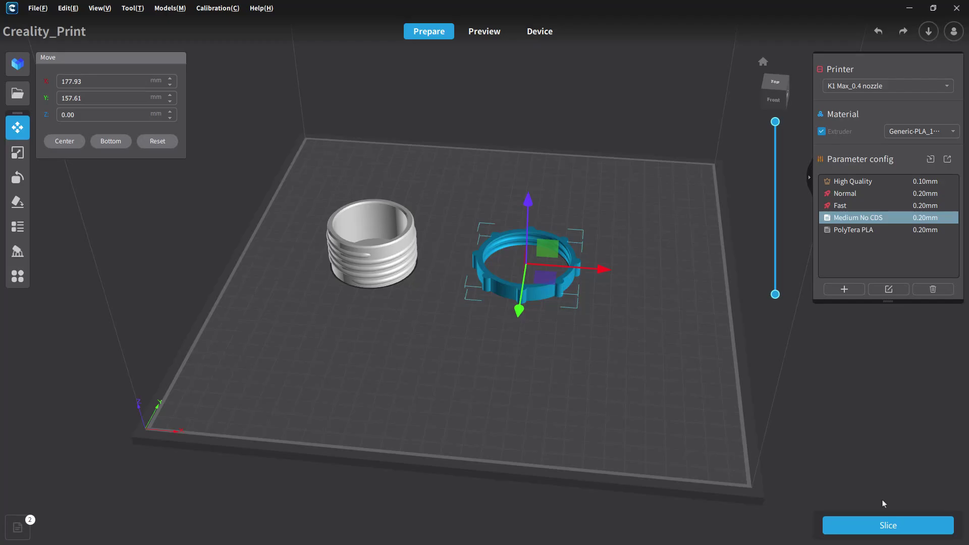
- Slice both parts with the Medium No CDS profile and inspect the body's thread layers and seam line close up
click(874, 523)
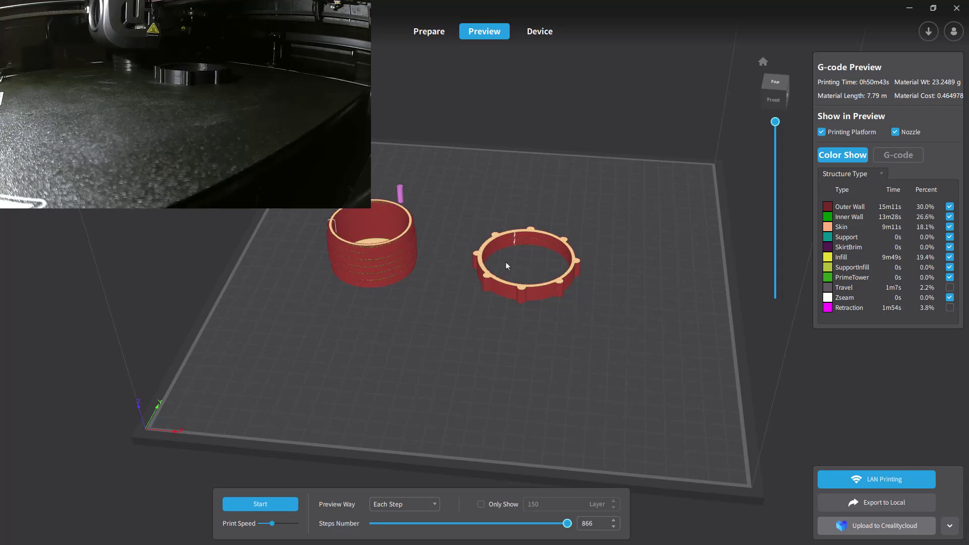
scroll(501, 244, up, 5)
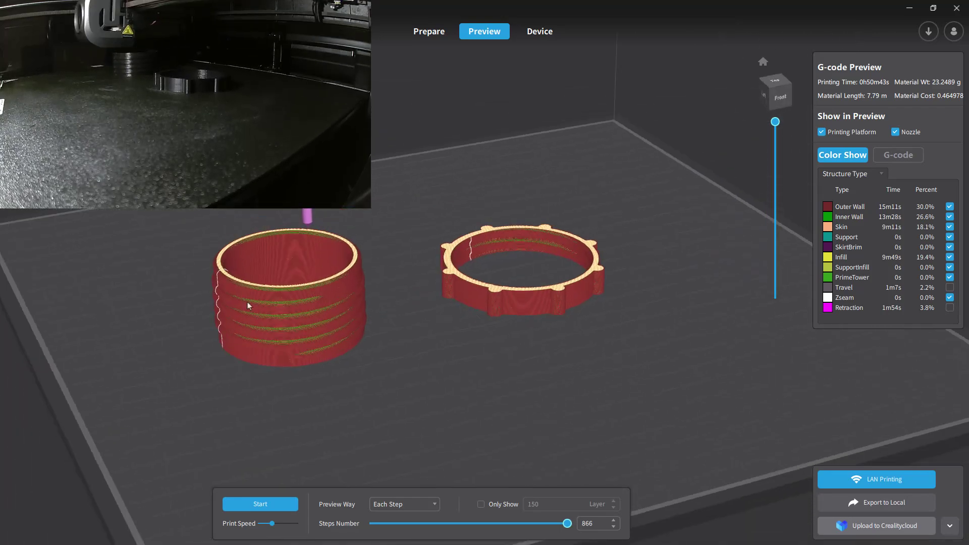
scroll(268, 343, up, 5)
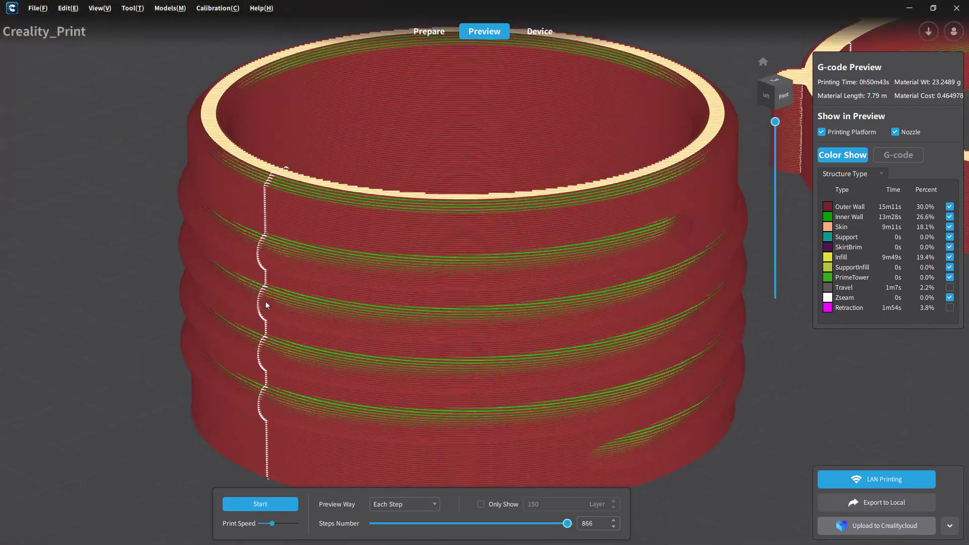
scroll(268, 300, up, 6)
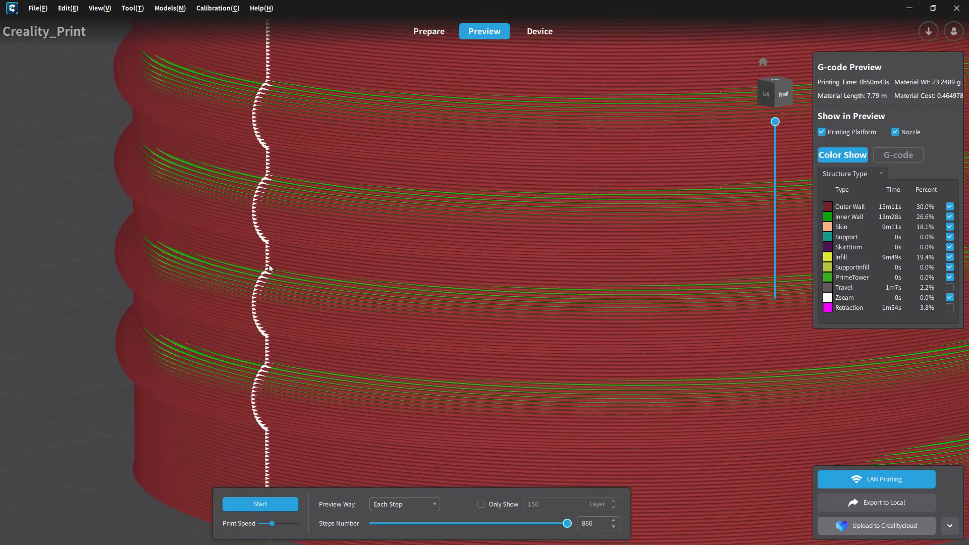
scroll(262, 376, down, 10)
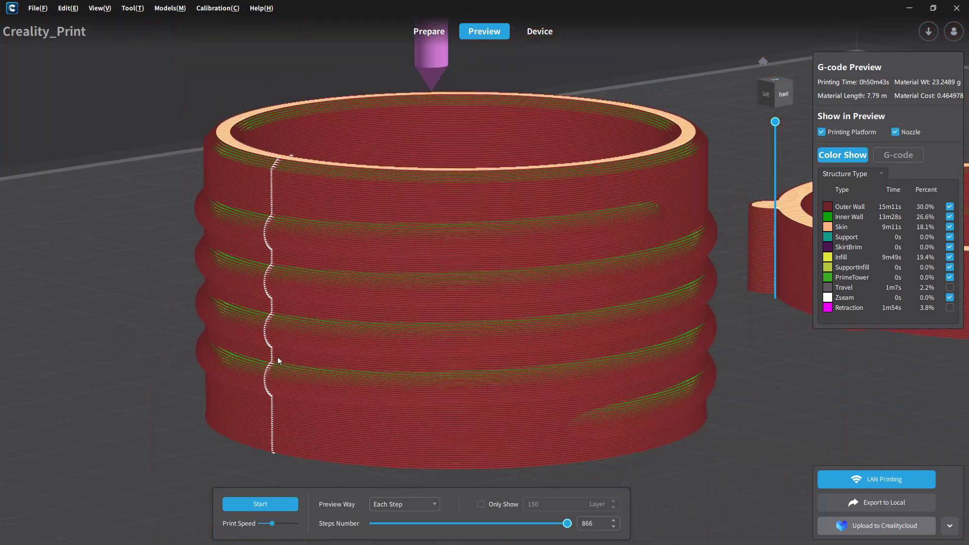
right_drag(493, 346, 516, 344)
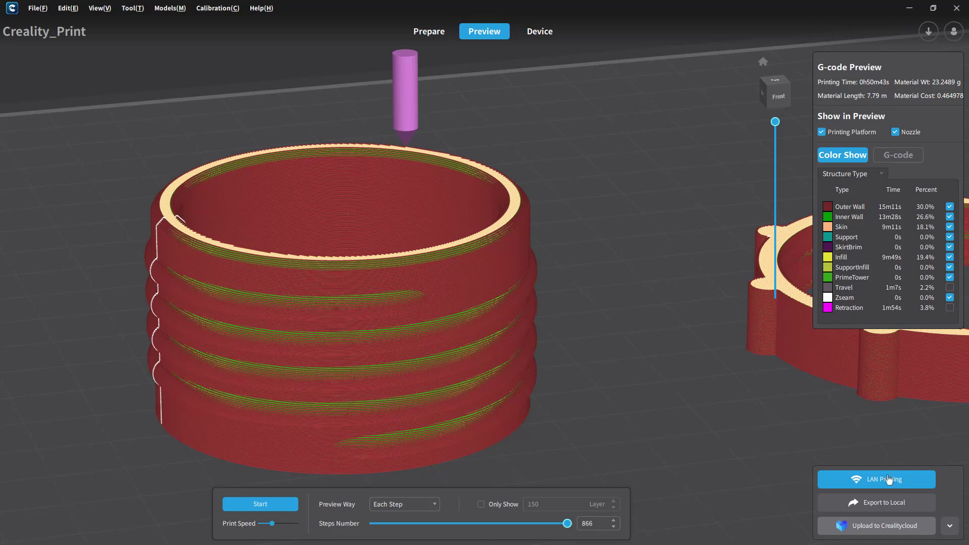
- Export the sliced G-code locally to USB Drive (F:) as Lead Thread-K1 Max_0.4_Generic-PLA_50m
click(880, 503)
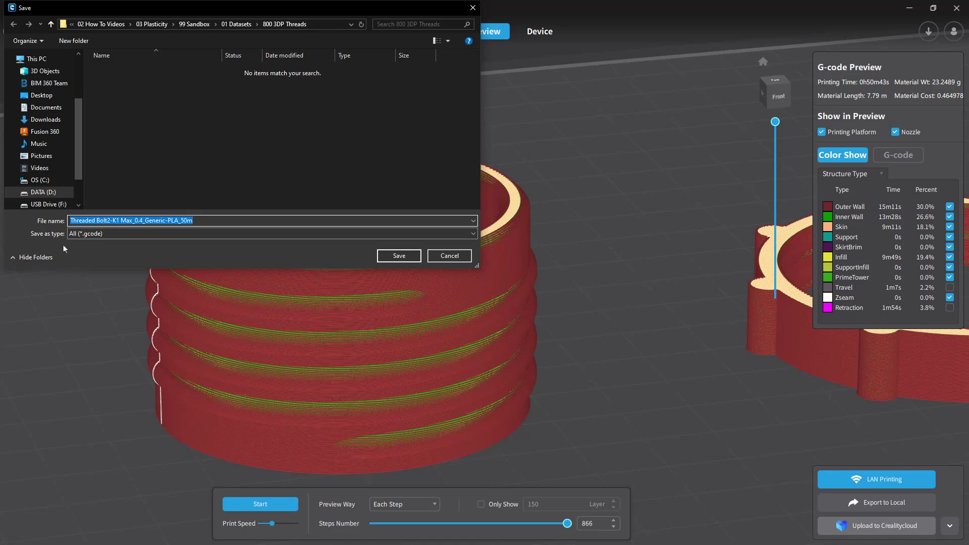
scroll(40, 202, down, 1)
click(44, 180)
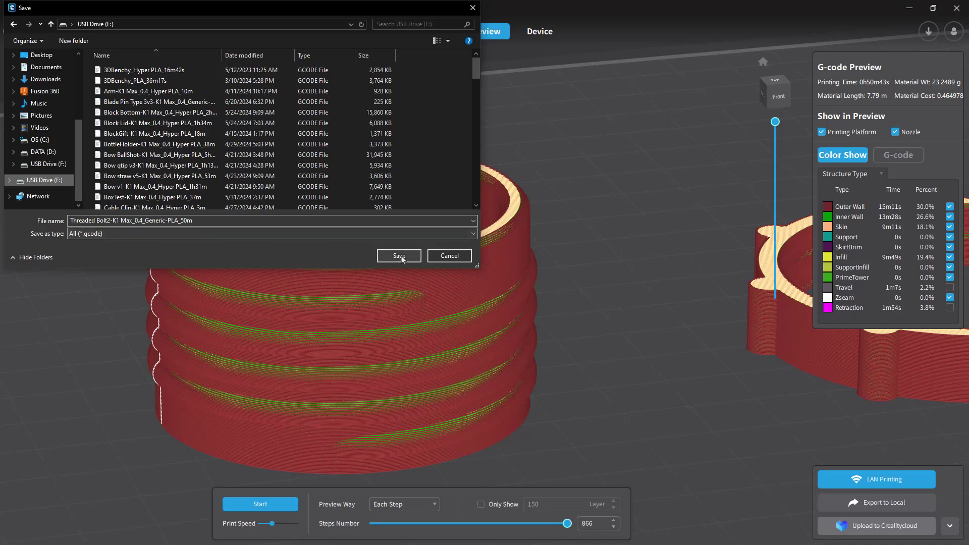
click(101, 220)
drag(110, 220, 84, 220)
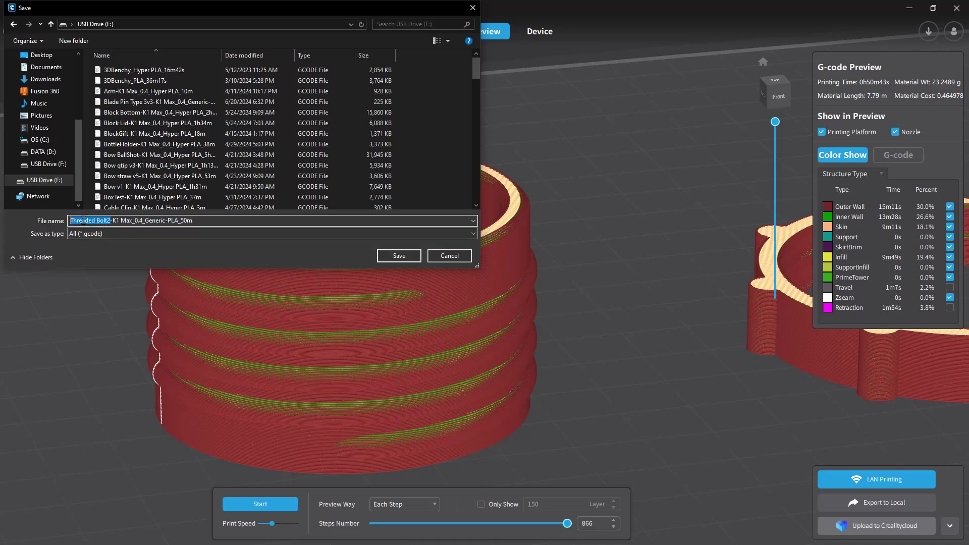
text(Lead Thread)
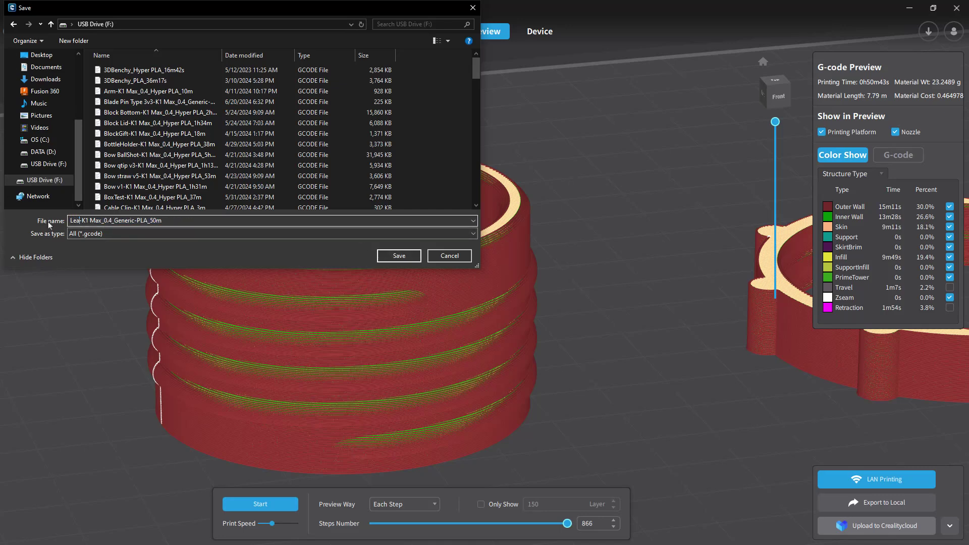
key(Return)
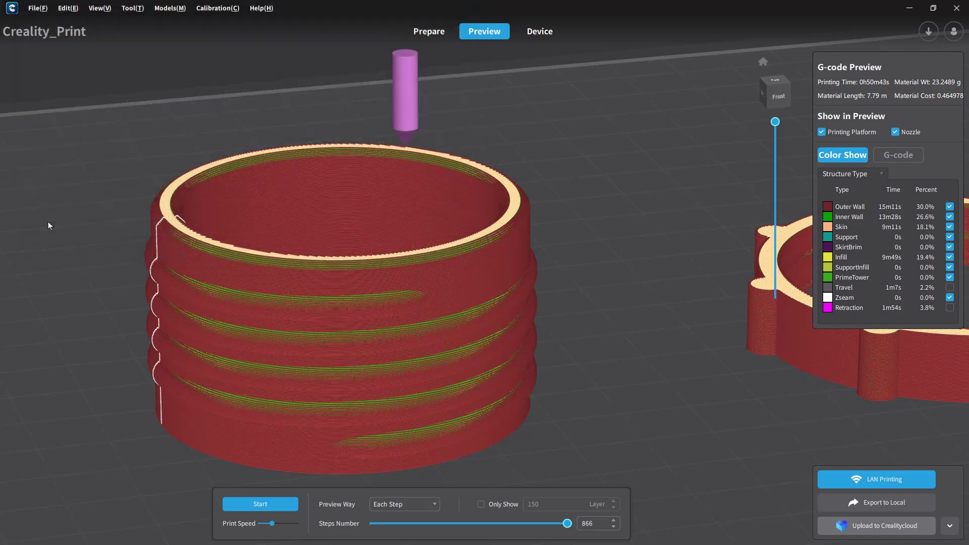